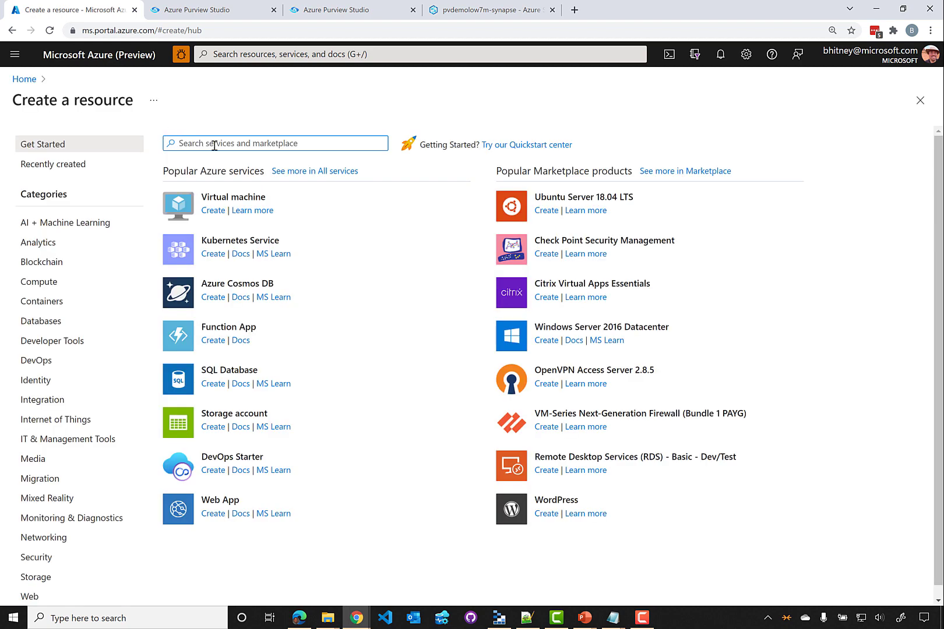
Search the marketplace for 'purvi' and open the Azure Purview product listing
type("purvi")
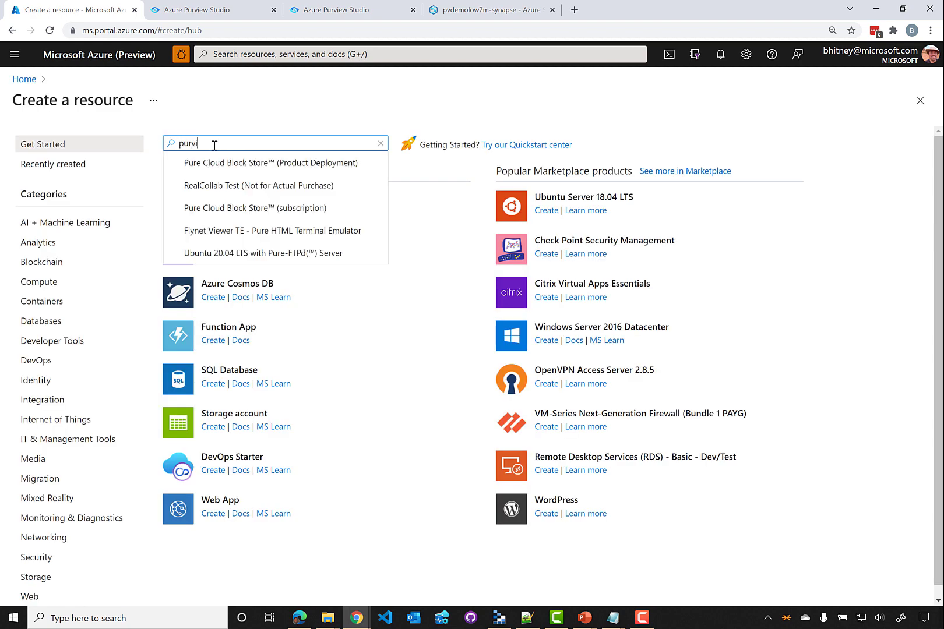
left_click(226, 164)
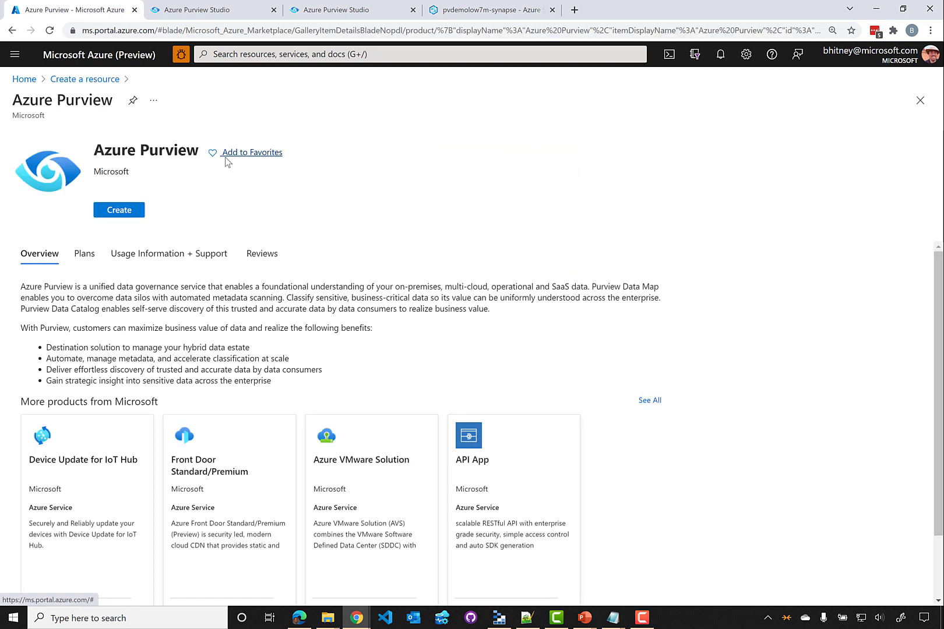
Start creating an Azure Purview account from its marketplace page
left_click(119, 210)
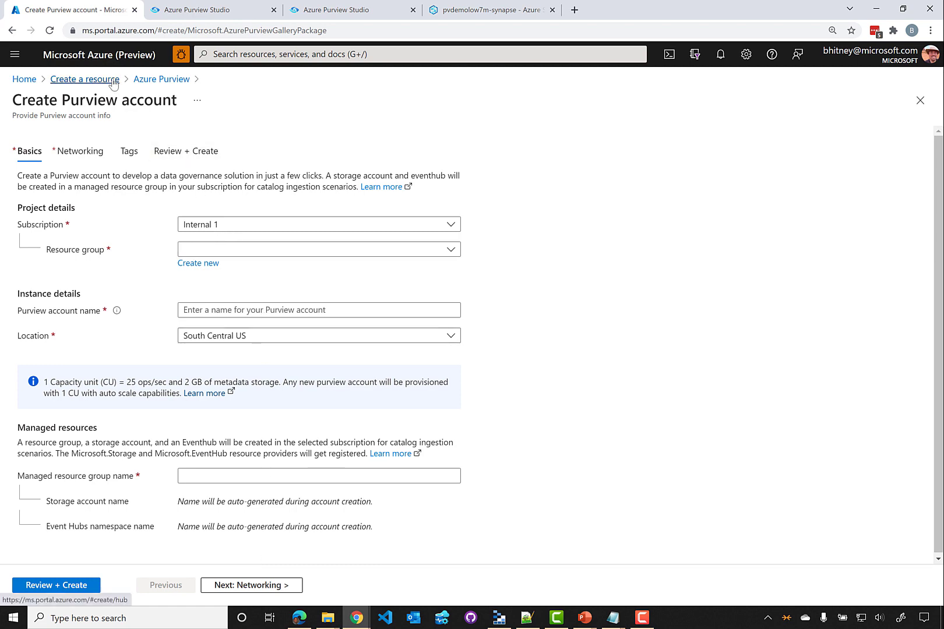
Leave the account form for portal Home, then return to the pvdemolow7m-pv Purview Studio
left_click(111, 54)
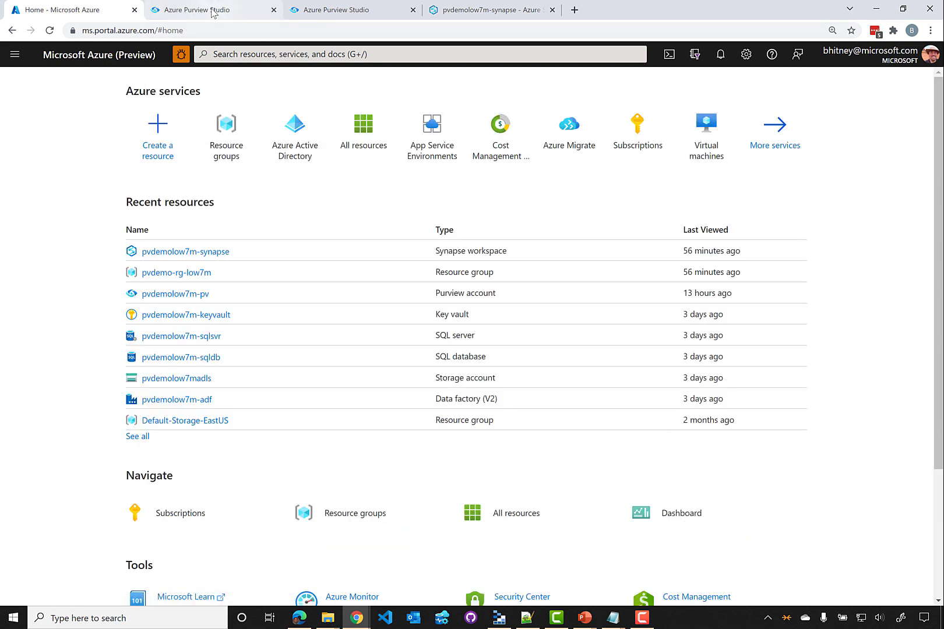
left_click(212, 11)
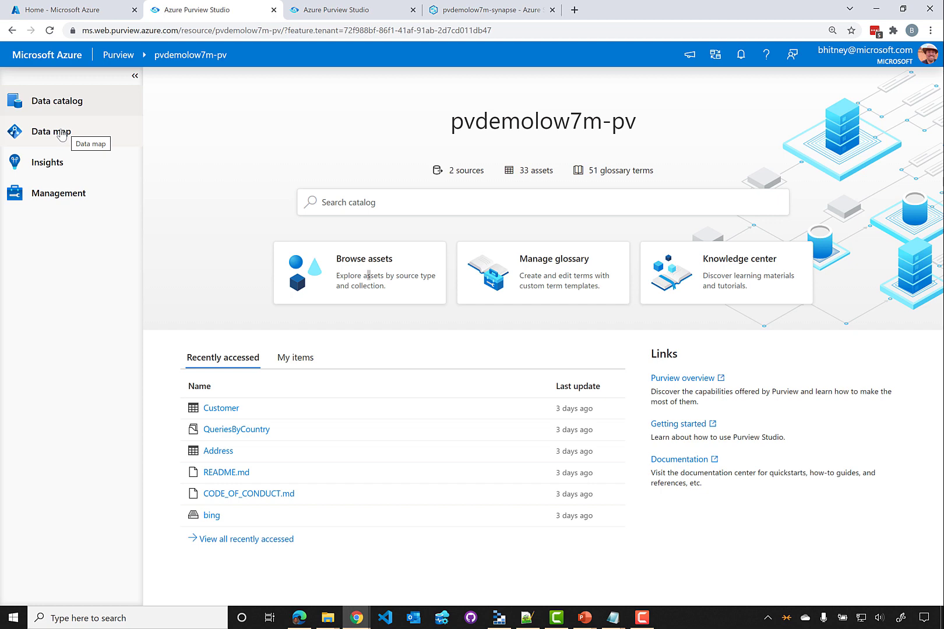
Open the Data map showing the root, Sales and Marketing collections with their sources
left_click(61, 133)
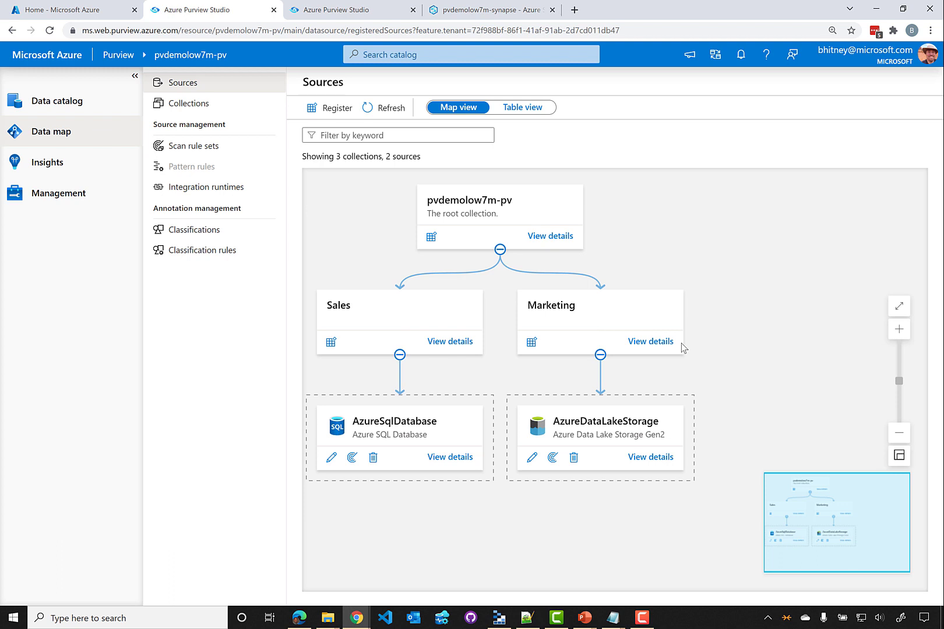
Show the Marketing collection's role assignments, listing its collection admins
left_click(193, 110)
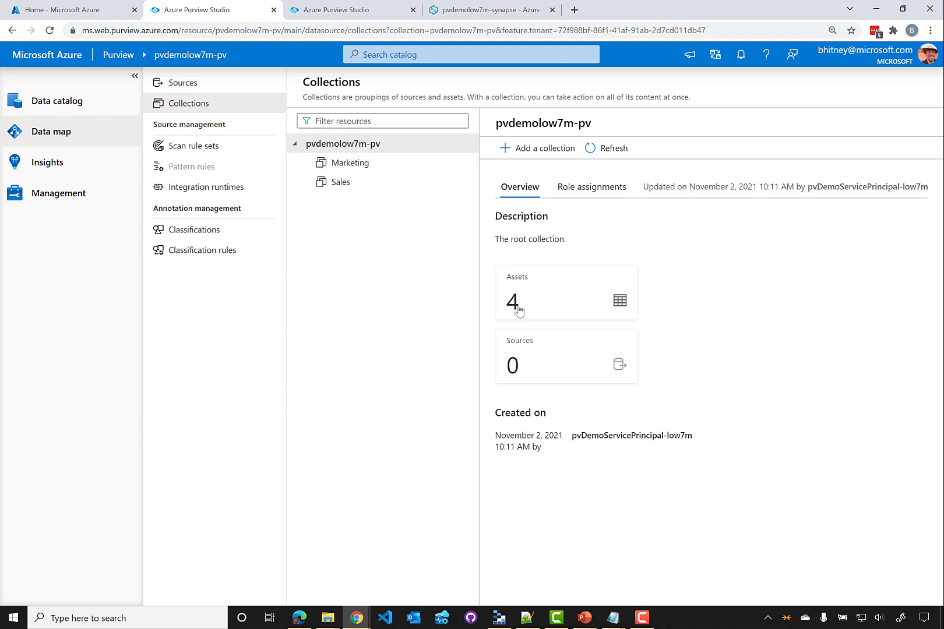
left_click(368, 166)
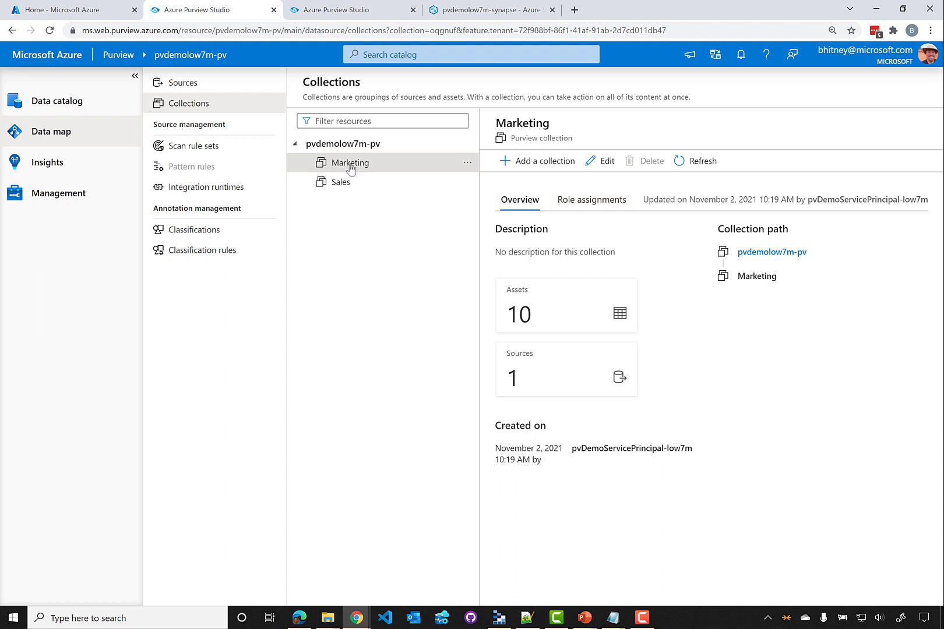
left_click(570, 204)
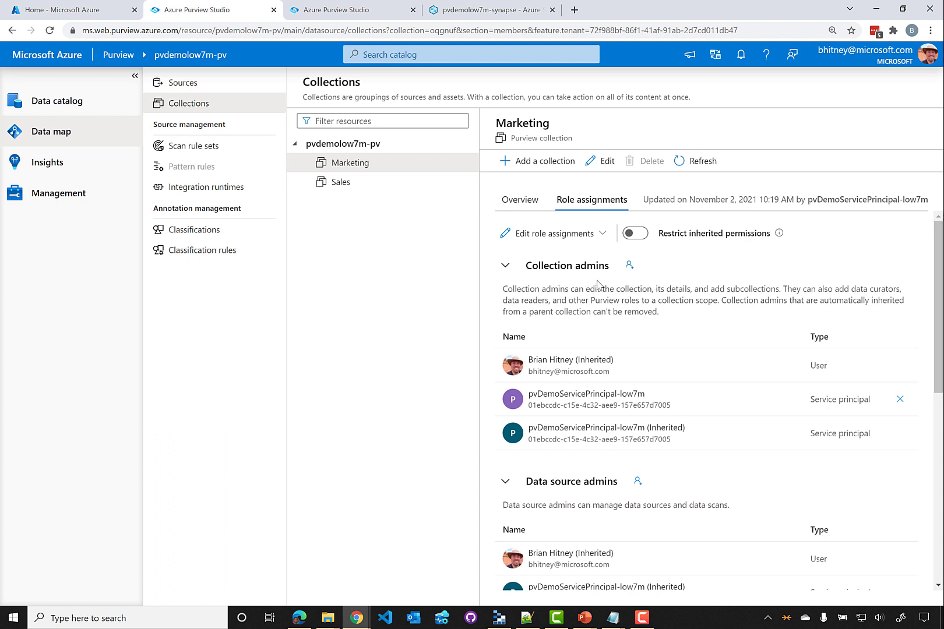
Scroll through Marketing's role assignments to review its data curators and data readers
scroll(619, 282, "down", 4)
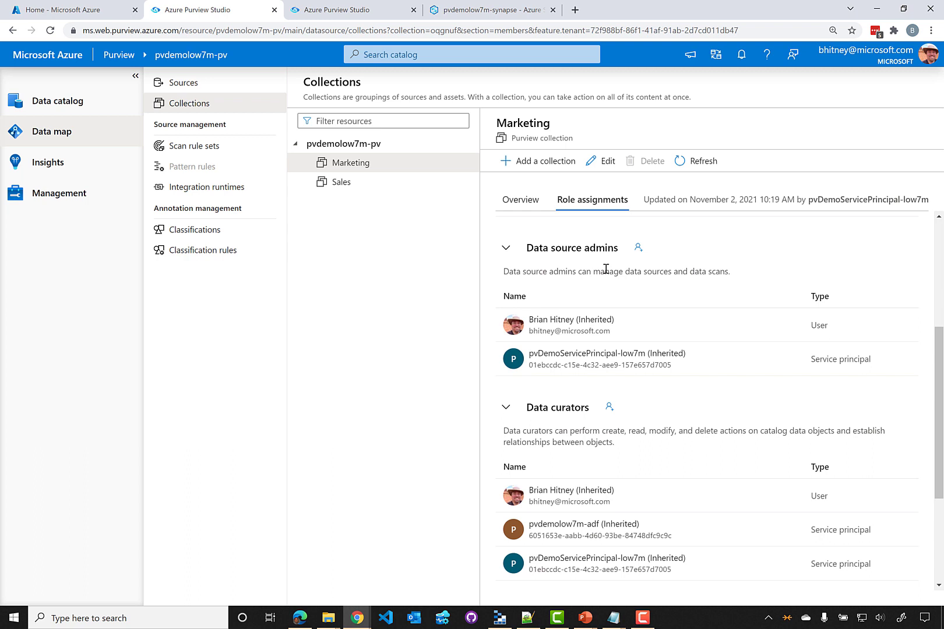
scroll(604, 284, "down", 3)
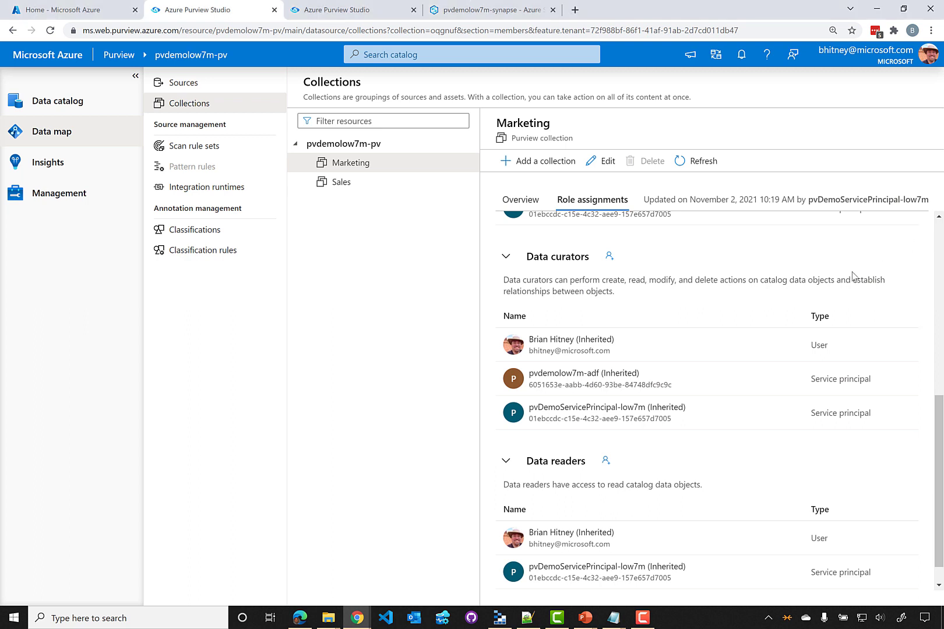
scroll(819, 421, "down", 1)
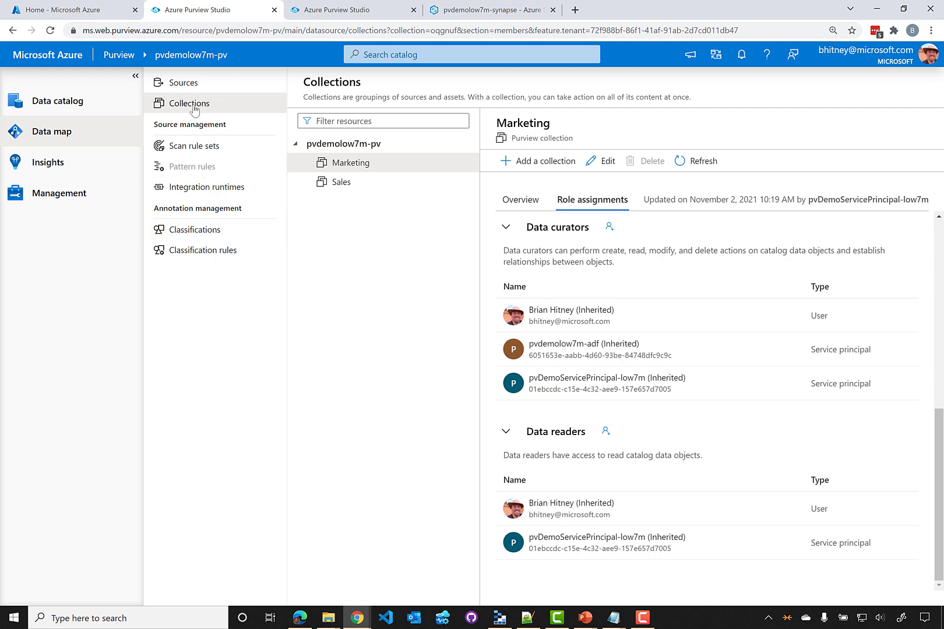
Return to the Data map Sources map with the Sales and Marketing sources
left_click(195, 85)
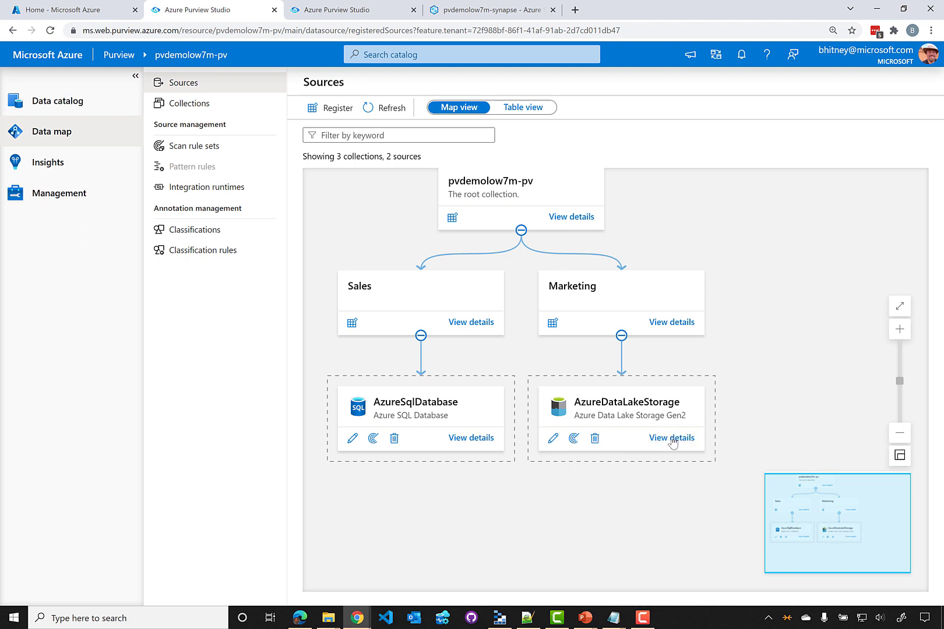
Open the AzureDataLakeStorage source and view Scan-1Jm's run history
left_click(672, 438)
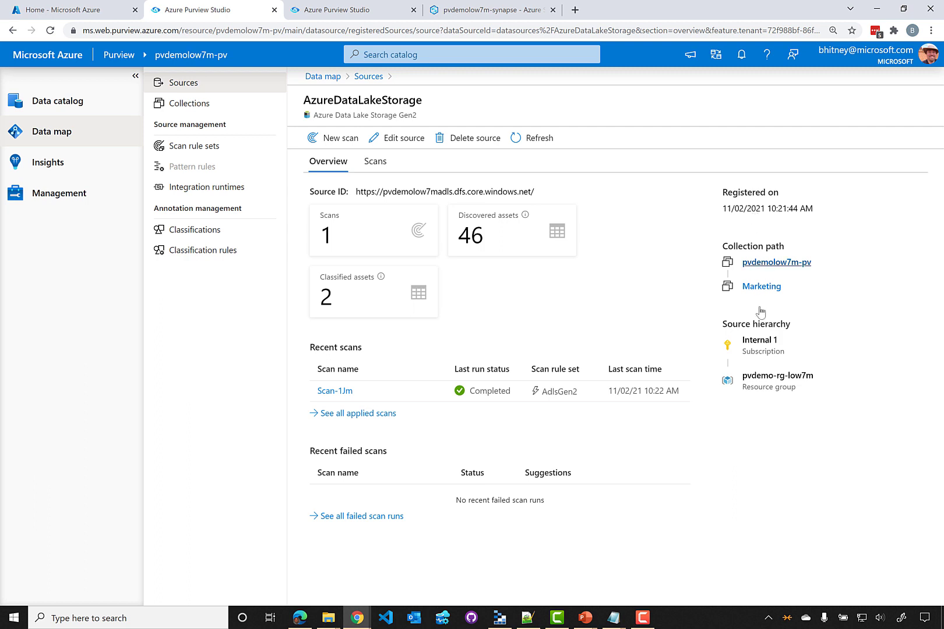
left_click(330, 392)
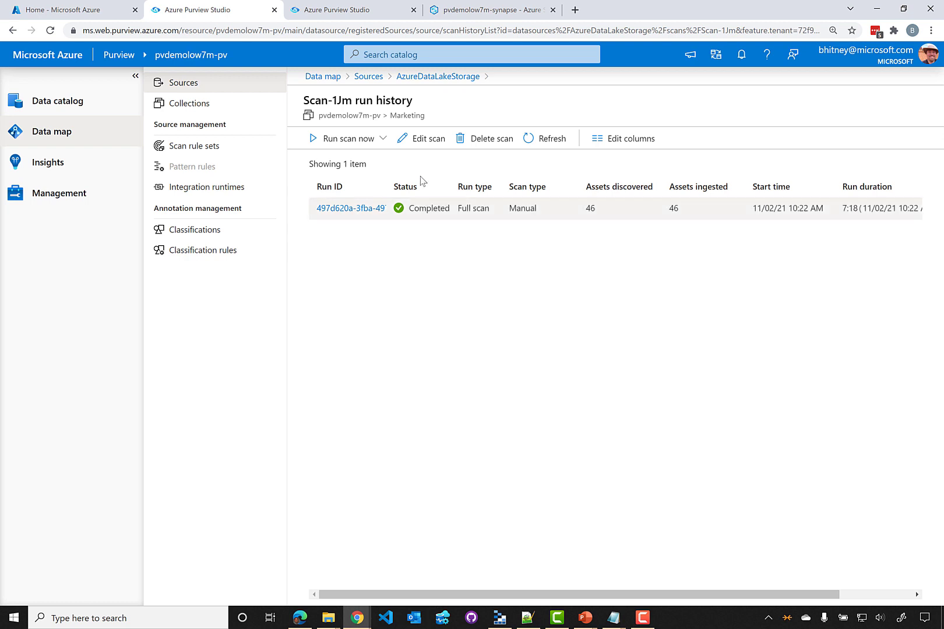
left_click(422, 80)
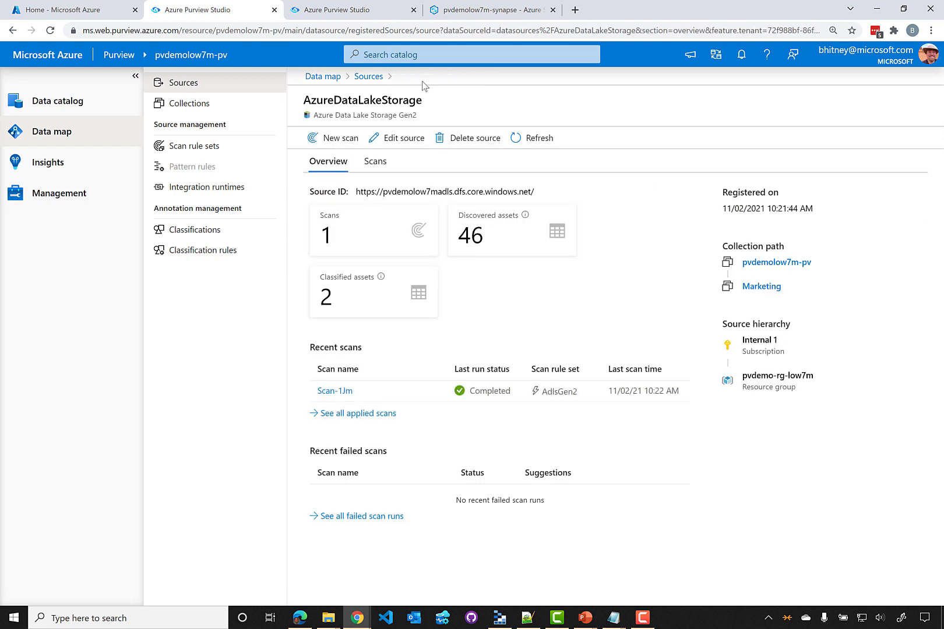
left_click(391, 141)
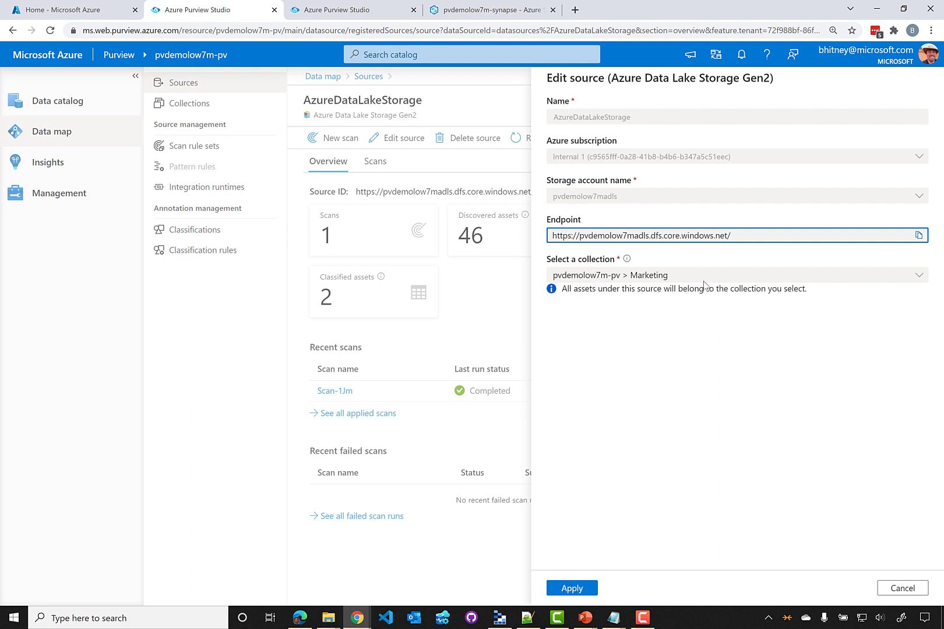
left_click(902, 588)
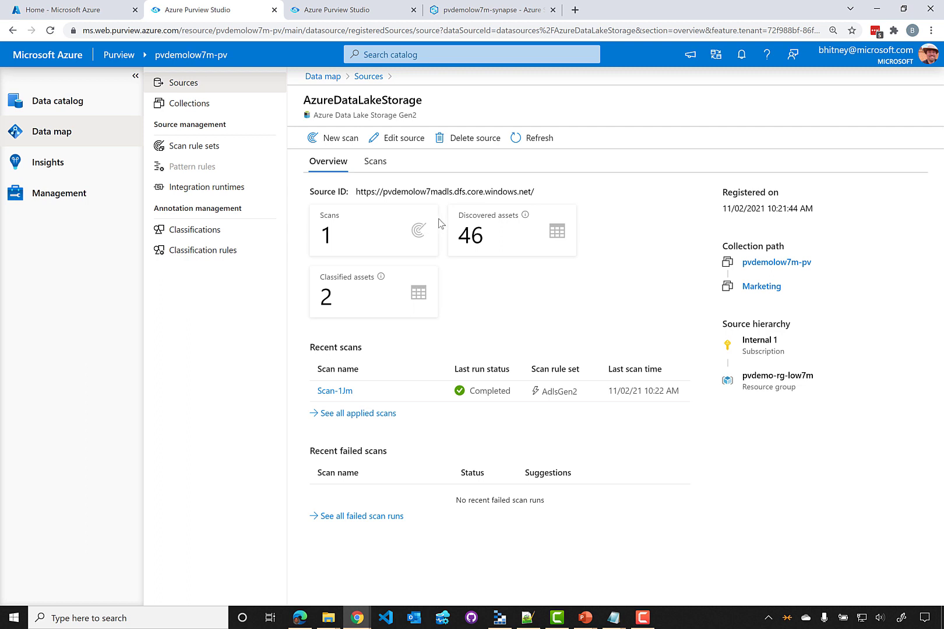
Set up new scan Scan-ngA into Marketing with Purview MSI (system) credential, then continue to scoping
left_click(344, 145)
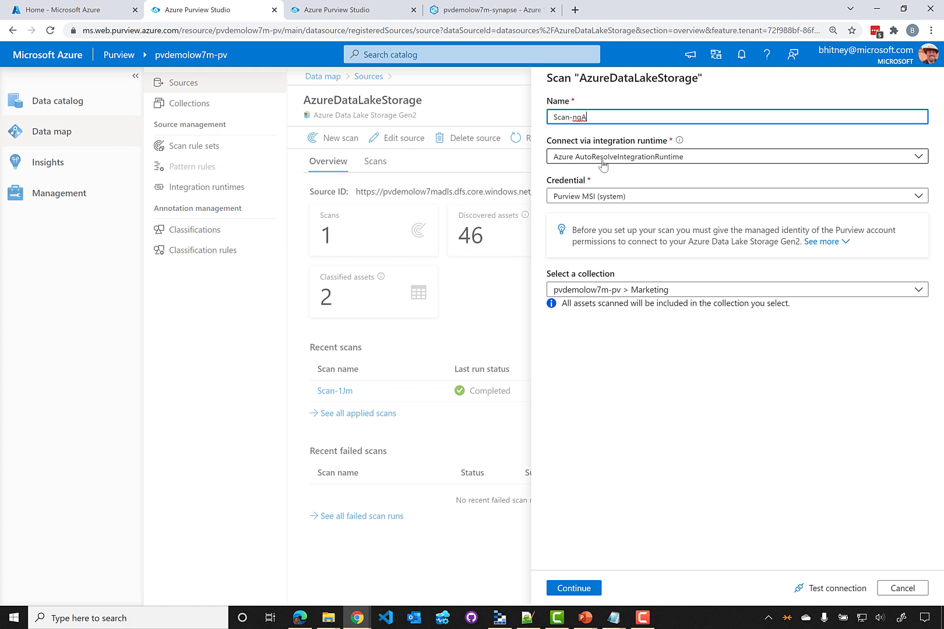
left_click(653, 164)
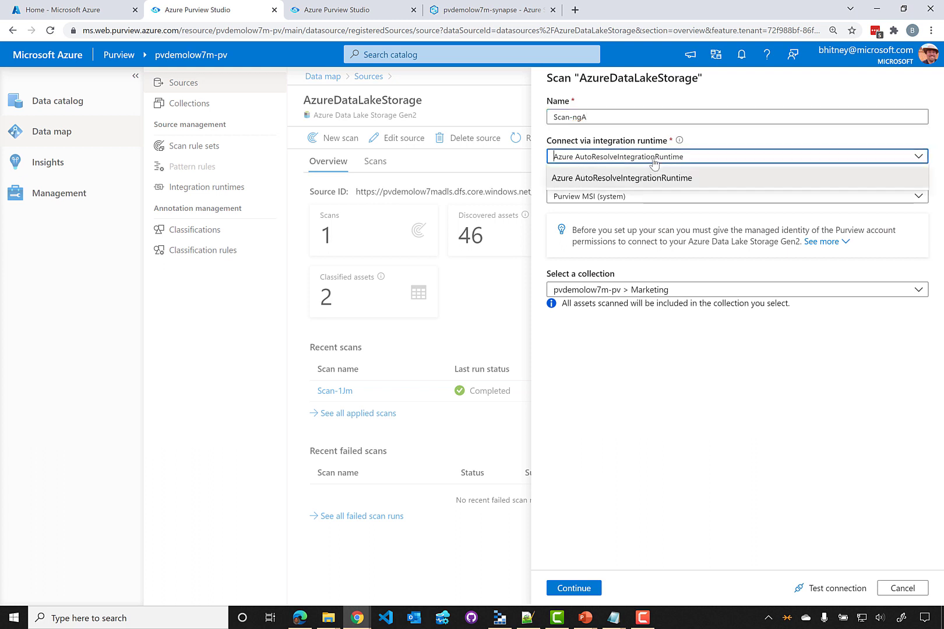
left_click(639, 166)
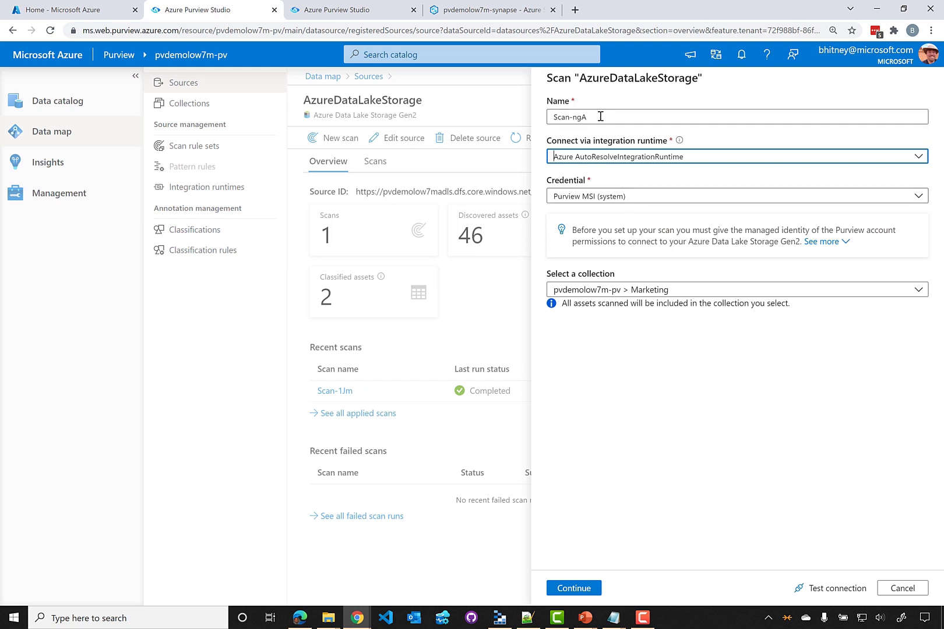
left_click(605, 199)
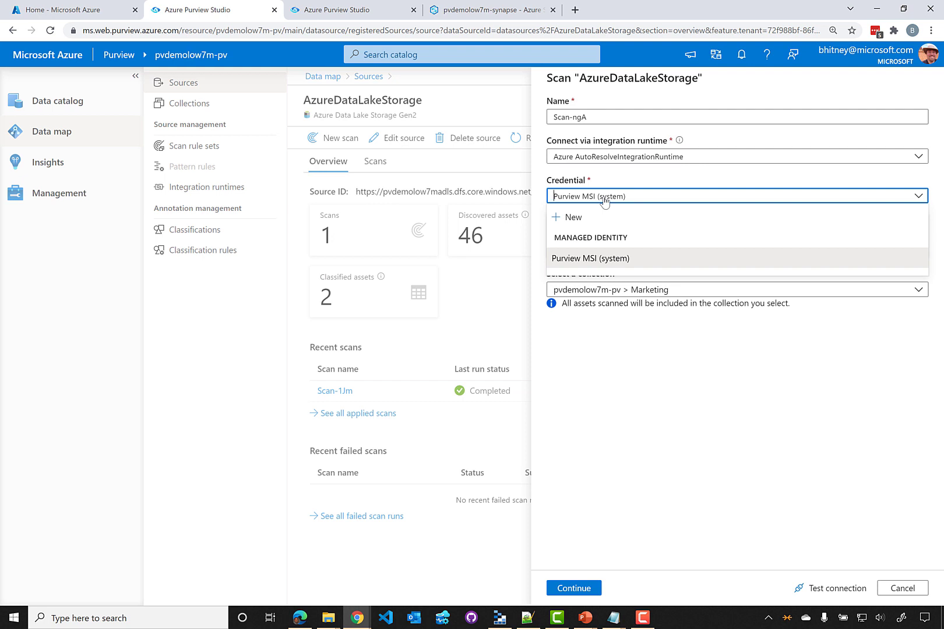
left_click(623, 368)
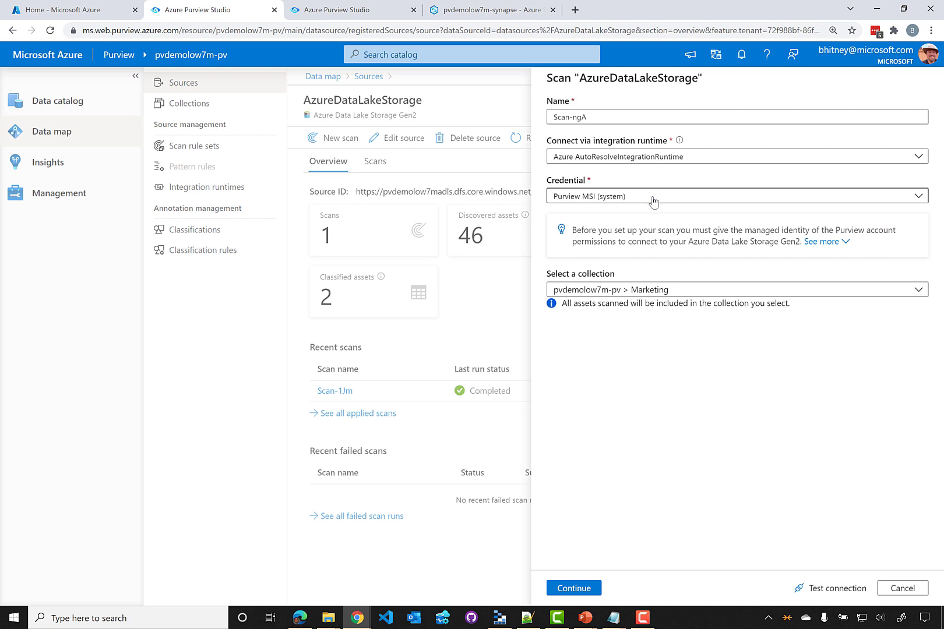
left_click(589, 587)
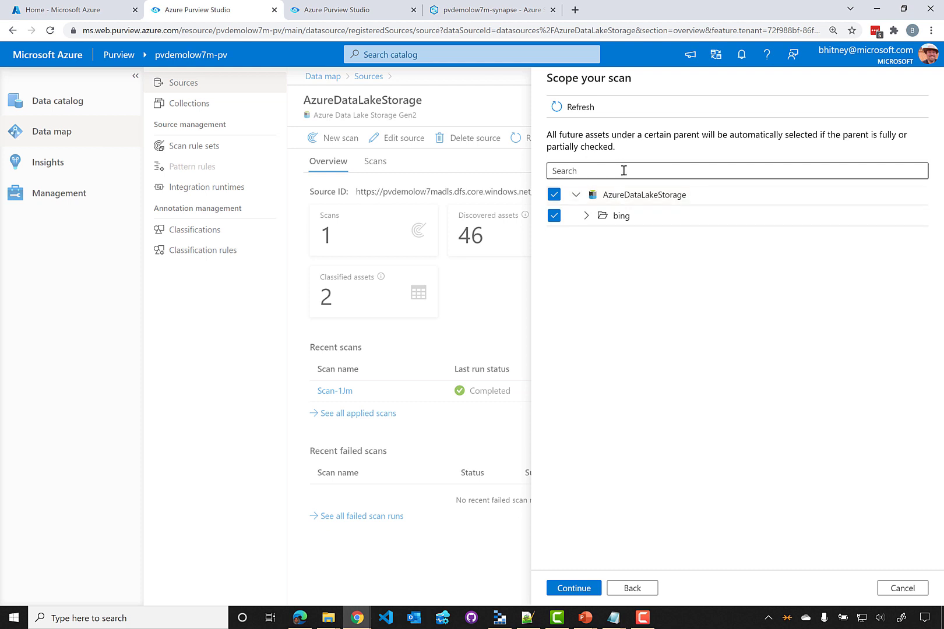
Expand the bing and data folders to reveal 2020 and 2021, then bring up Azure Storage Explorer
left_click(586, 217)
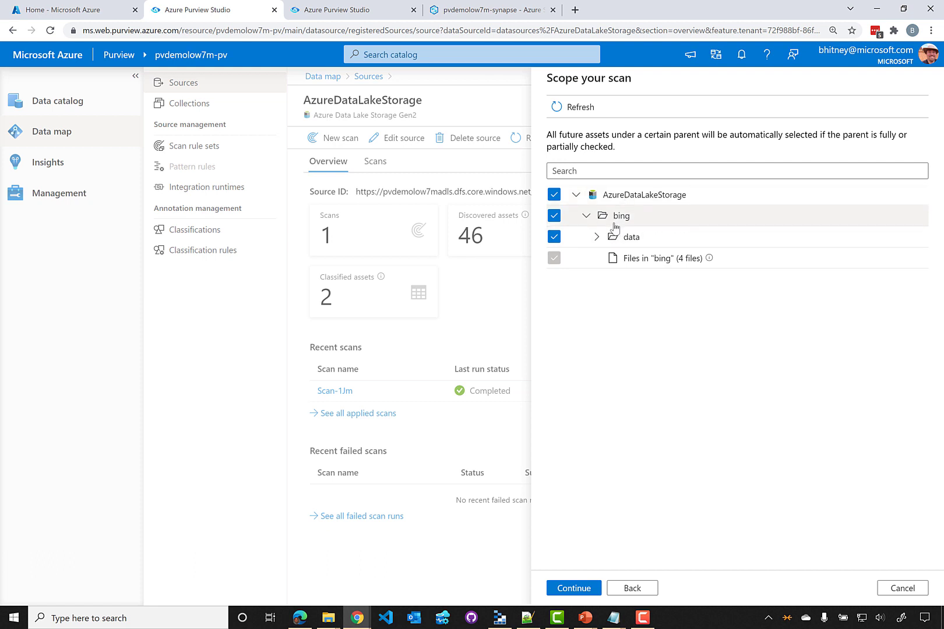
left_click(596, 236)
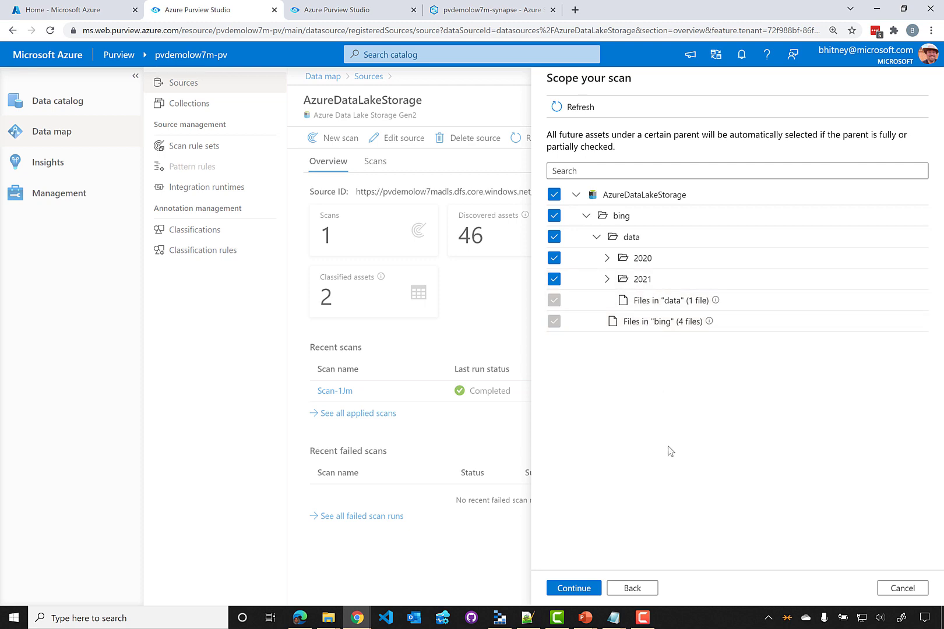
left_click(501, 617)
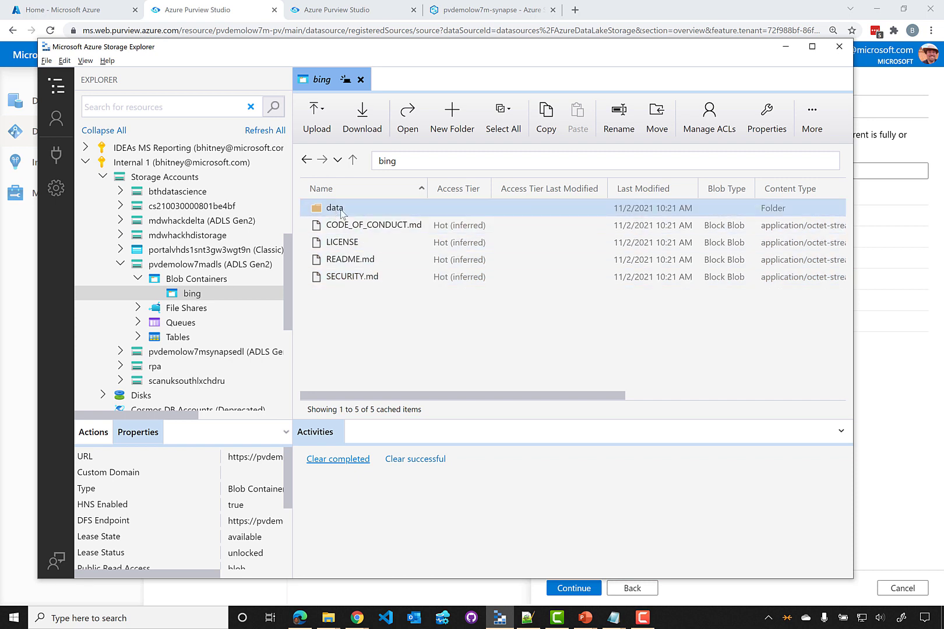
Open bing/data/2020 and look through its 24 monthly QueriesByCountry and QueriesByState .tsv files, then return to Purview
double_click(338, 209)
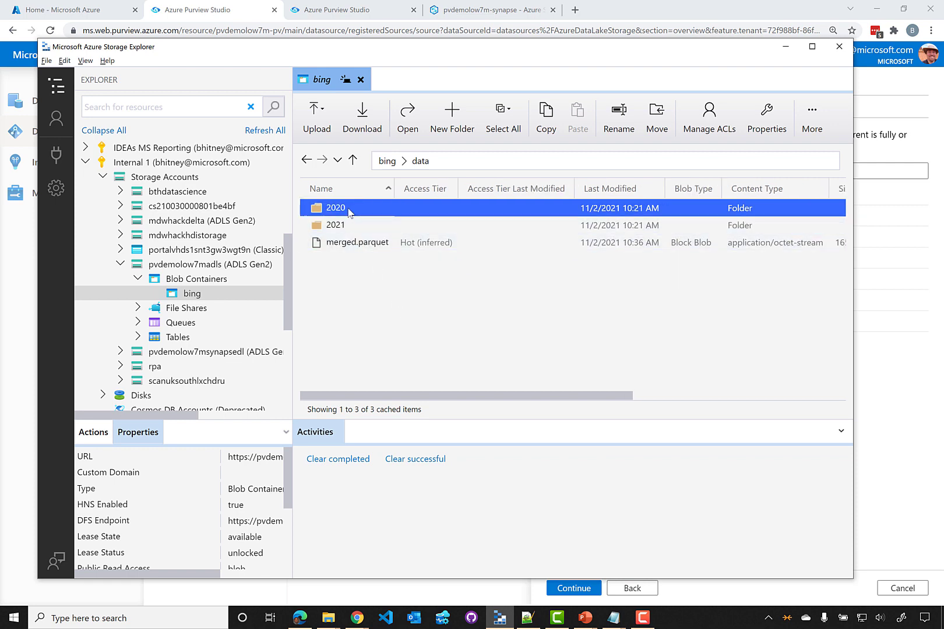
left_click(345, 214)
double_click(343, 209)
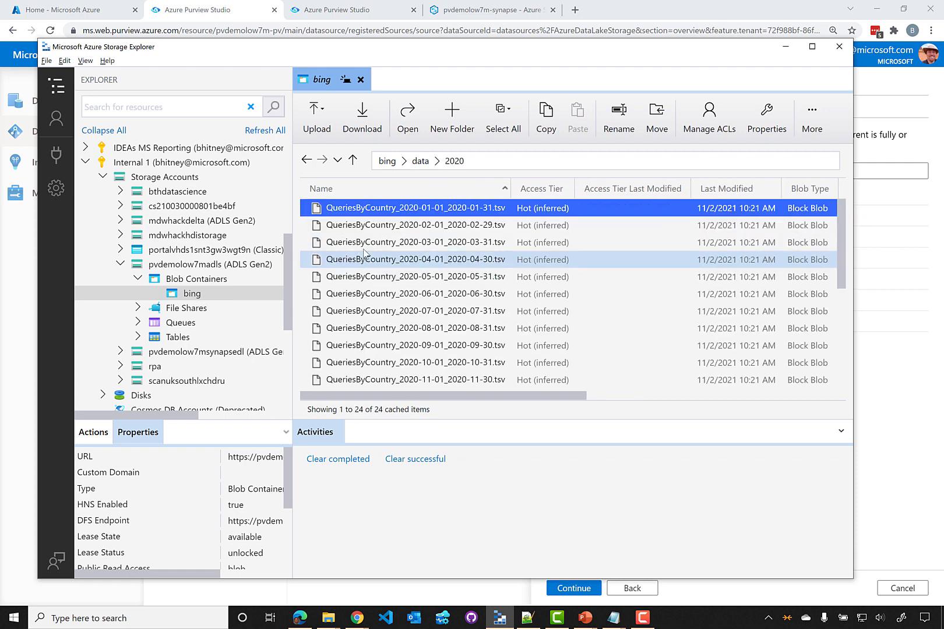
scroll(409, 233, "down", 1)
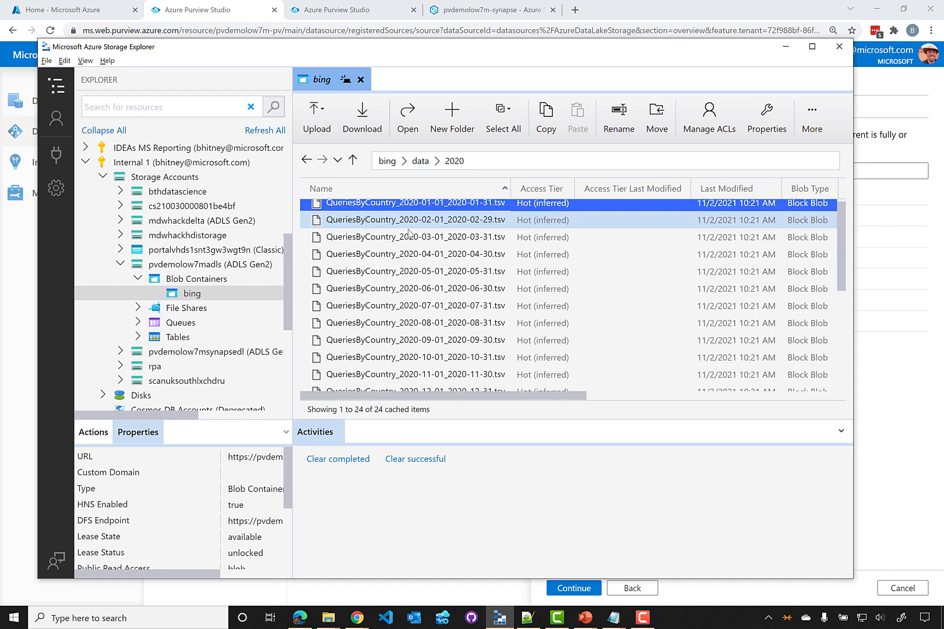
scroll(409, 233, "down", 5)
scroll(403, 251, "up", 5)
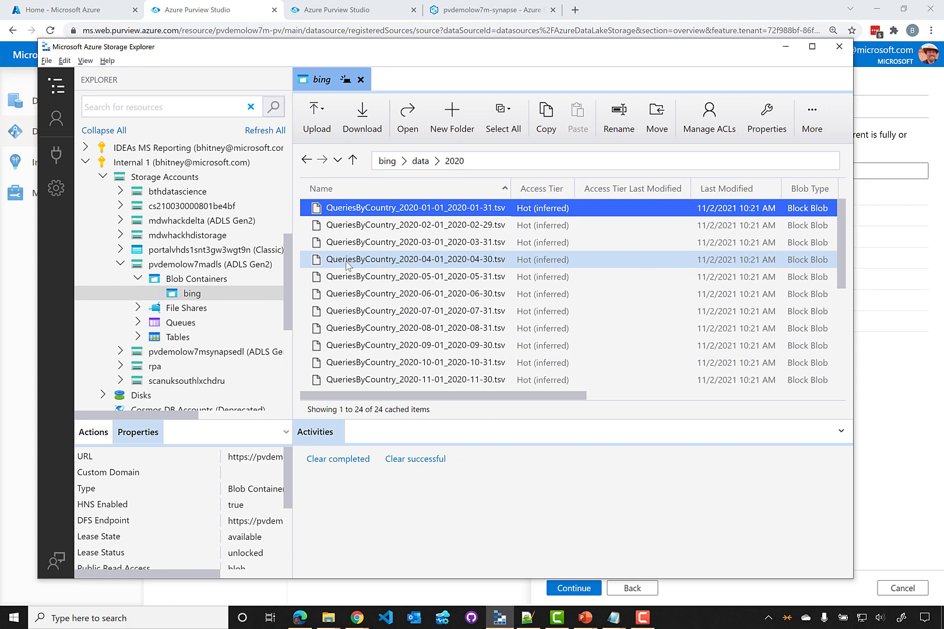
scroll(355, 265, "down", 4)
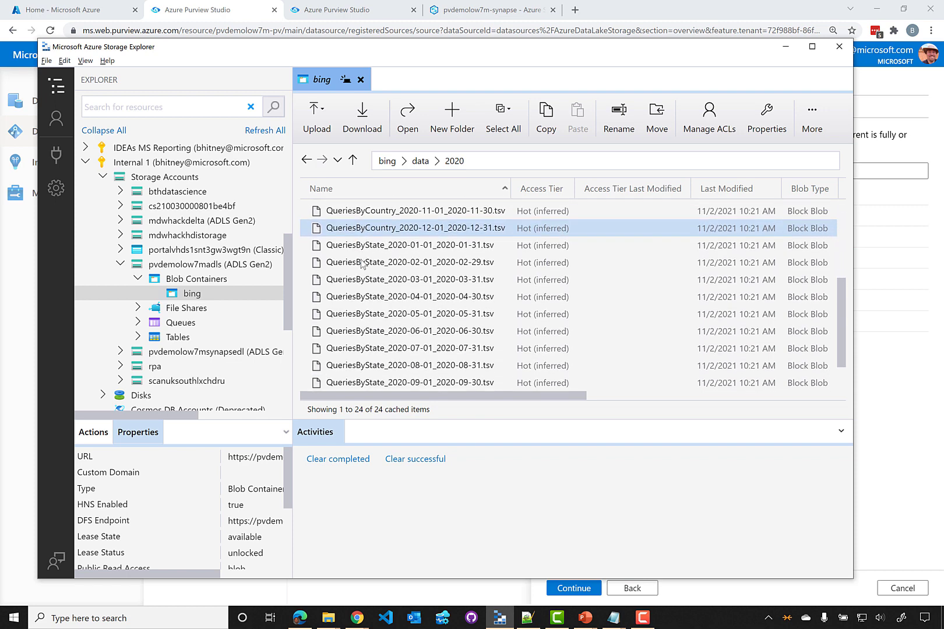
scroll(363, 264, "down", 2)
scroll(408, 245, "up", 5)
left_click(434, 208)
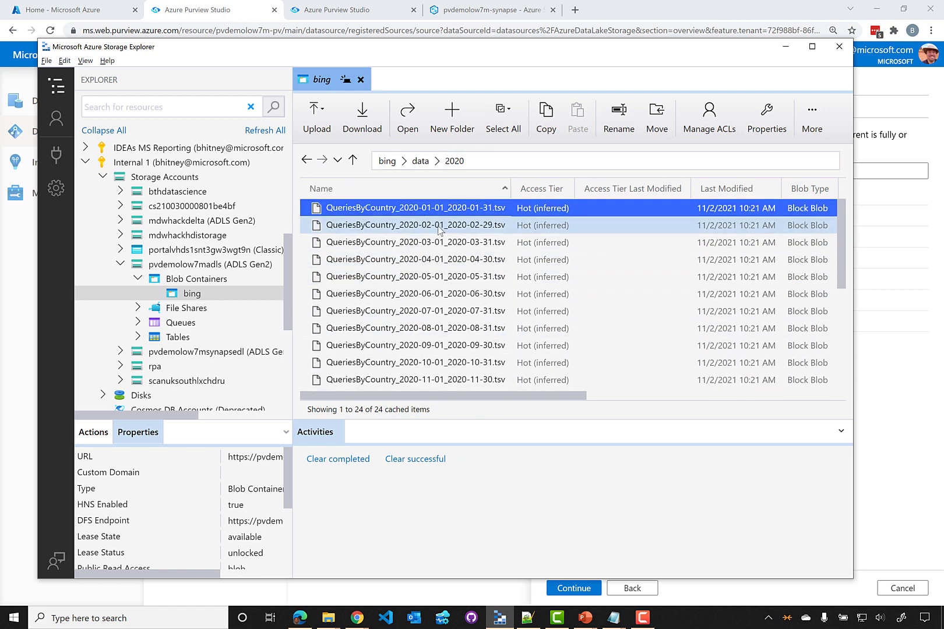
key("alt+Tab")
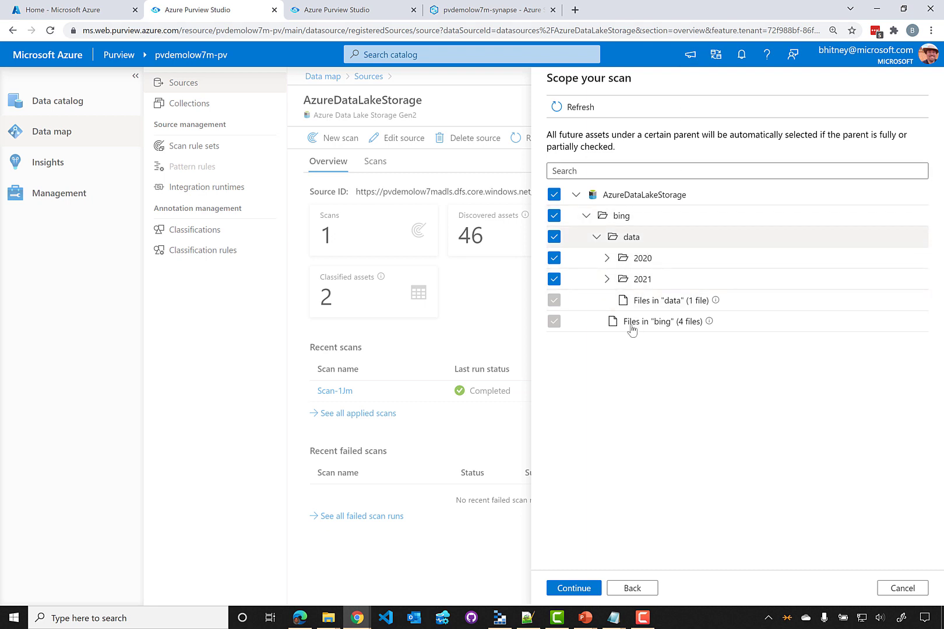
Accept the fully checked bing scope and continue to the scan rule set step
left_click(574, 590)
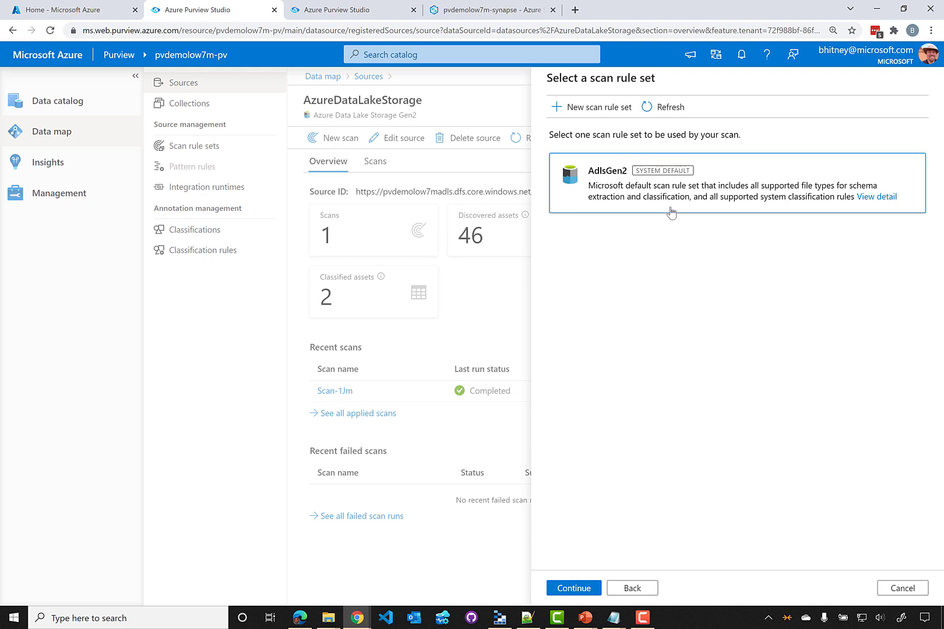
left_click(875, 197)
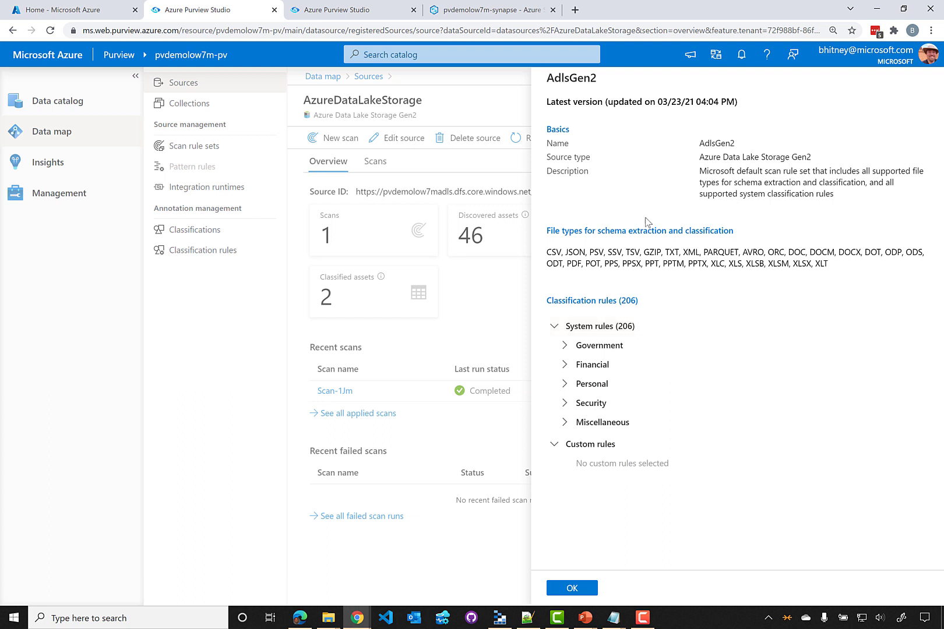
left_click(585, 593)
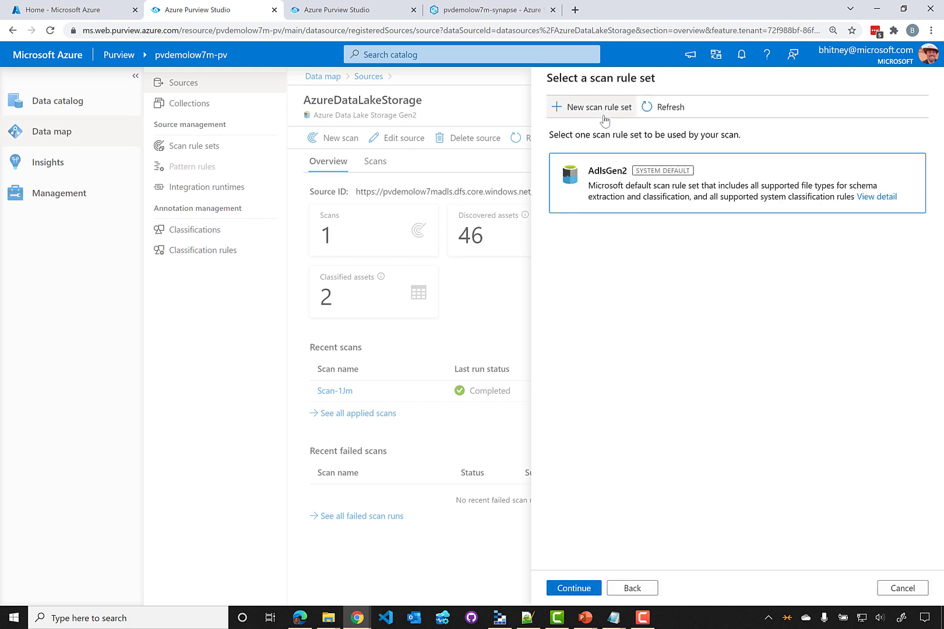
Start a new scan rule set named CustomRuleSet
left_click(604, 116)
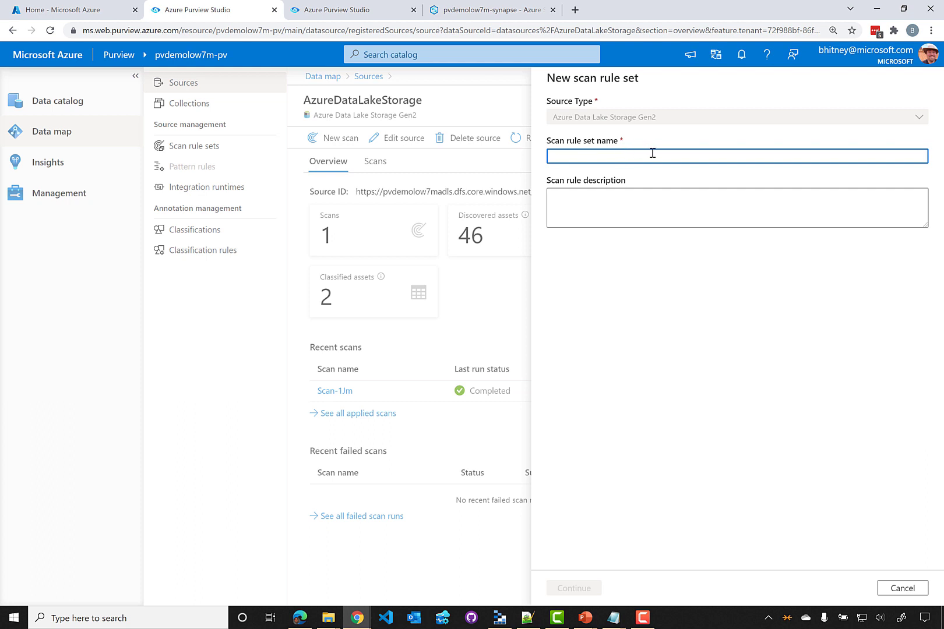
type("CustomRuleSet")
left_click(568, 590)
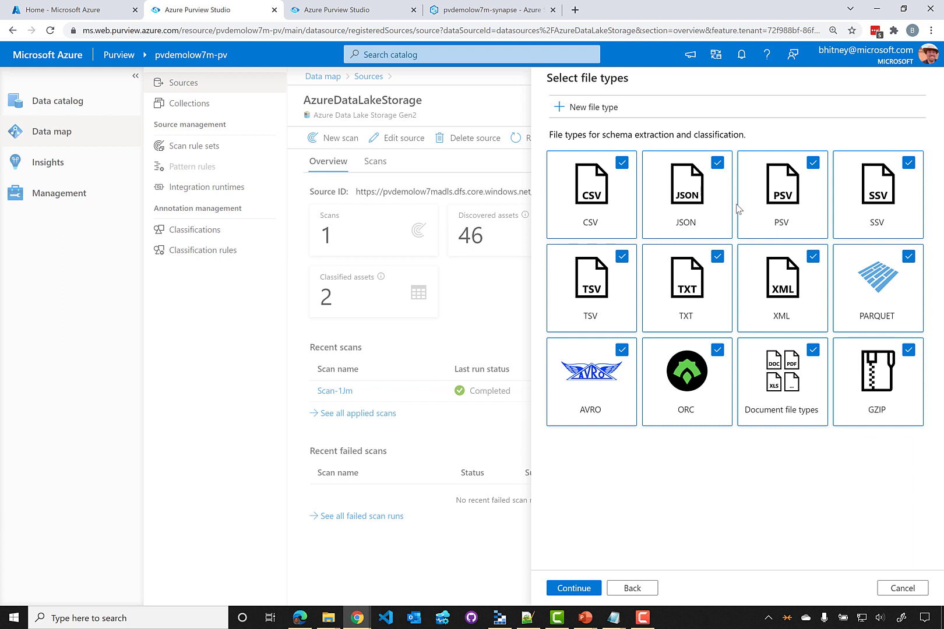
Keep only the CSV, JSON, PSV and SSV file types, and clear the Government classification rules
left_click(910, 350)
left_click(812, 349)
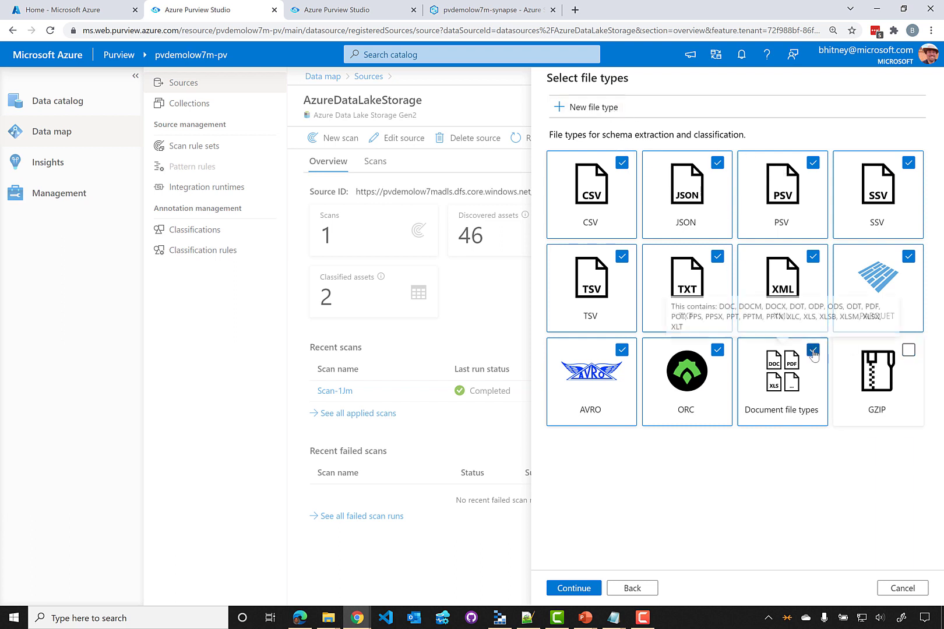
left_click(717, 349)
left_click(621, 350)
left_click(621, 257)
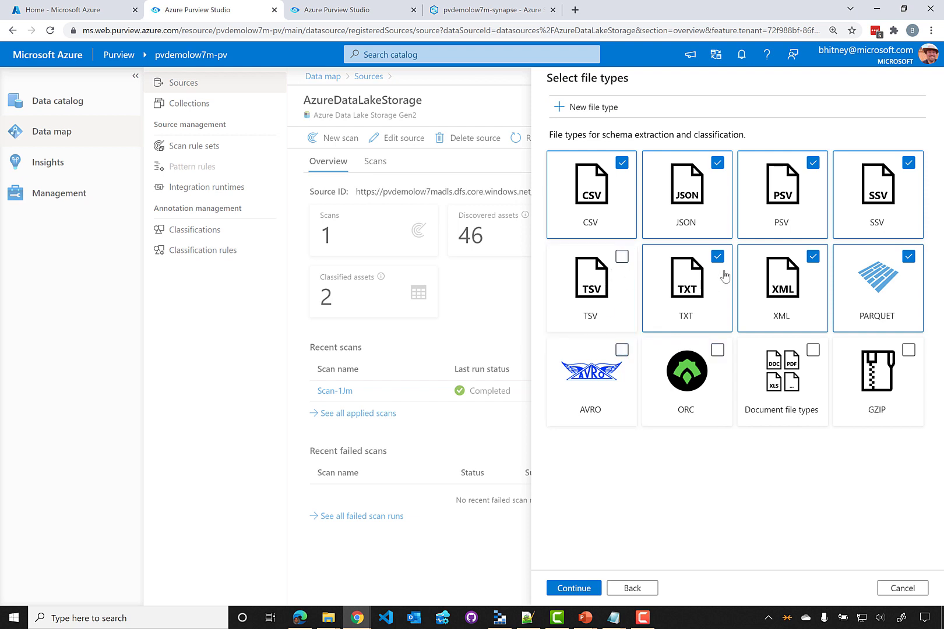
left_click(717, 256)
left_click(868, 267)
left_click(812, 257)
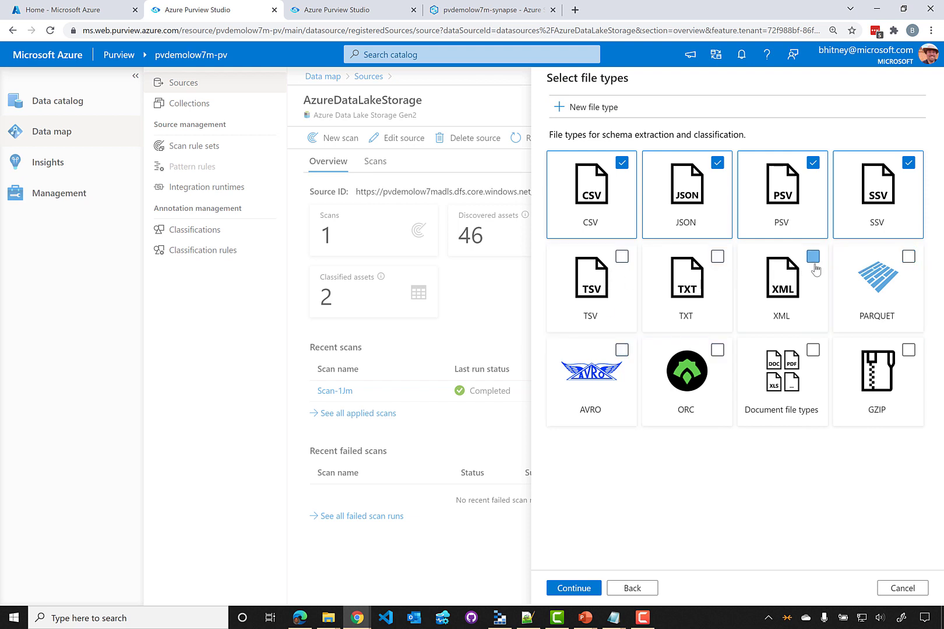
left_click(574, 588)
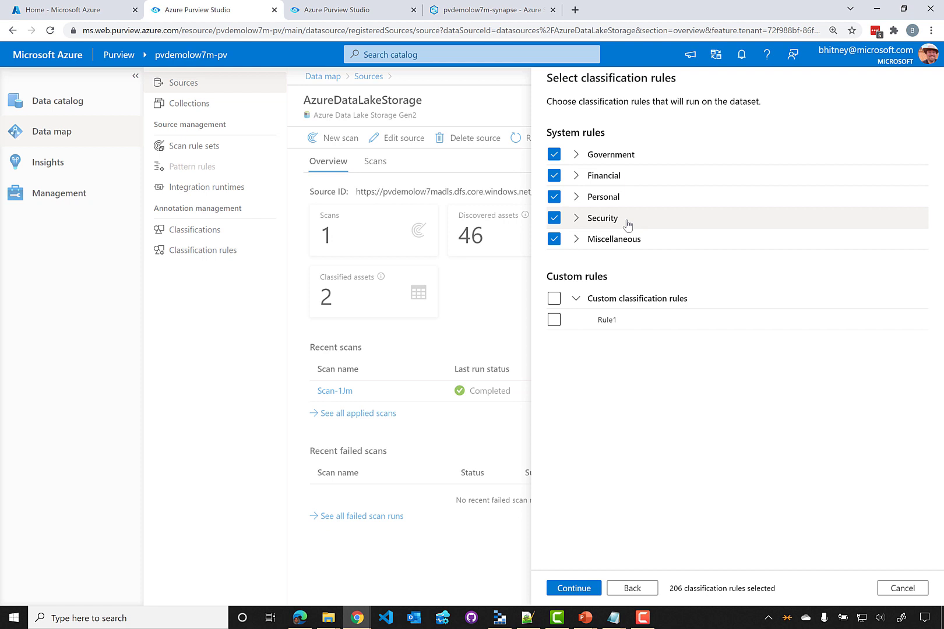
left_click(553, 155)
Look over the Government rules, continue to the Ignore patterns step, then cancel the rule set
left_click(575, 156)
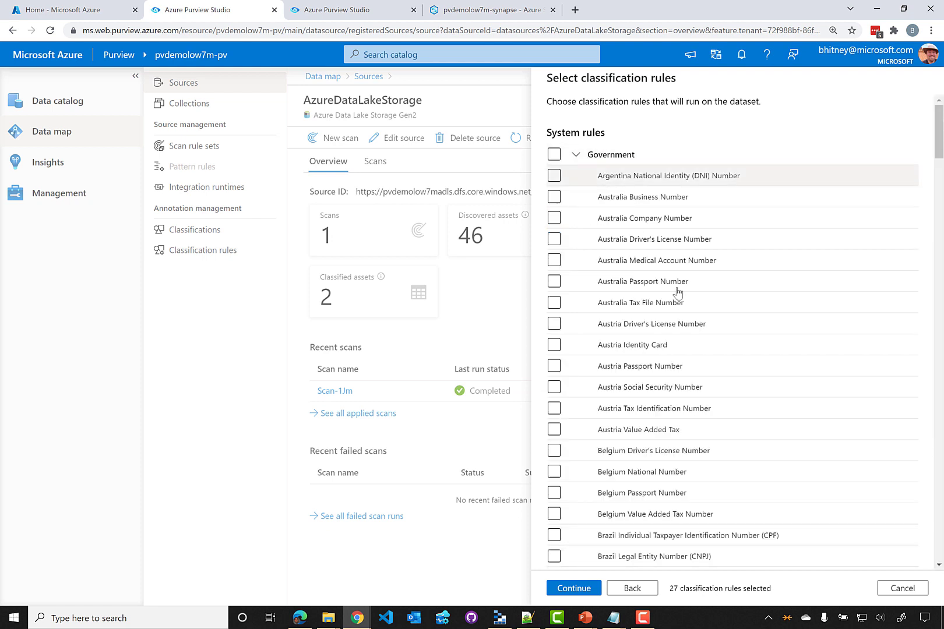
left_click(577, 156)
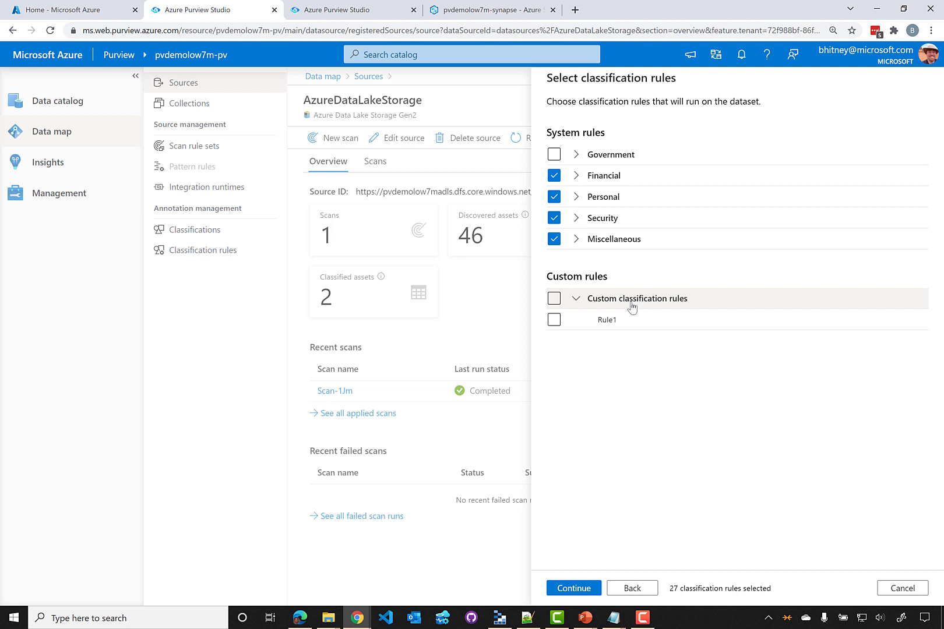
left_click(577, 586)
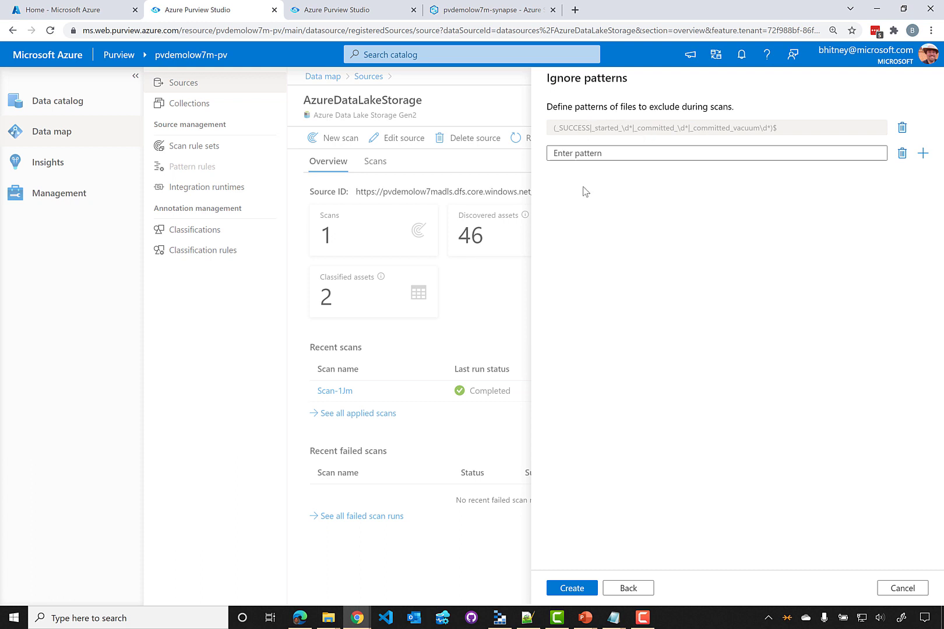
left_click(902, 588)
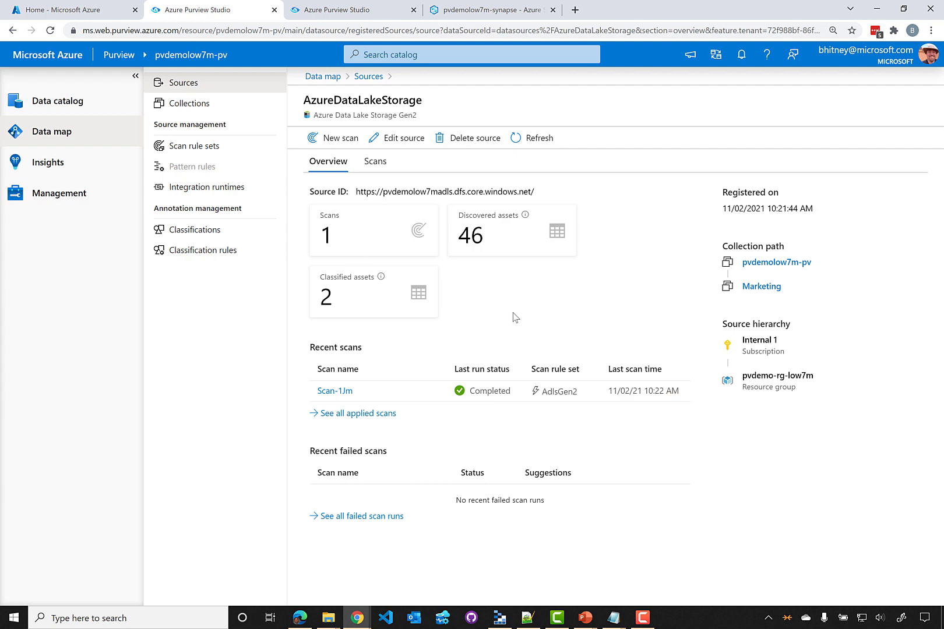
Review the custom classifications, then delete custom rule Rule1 while keeping its applied classifications
left_click(192, 238)
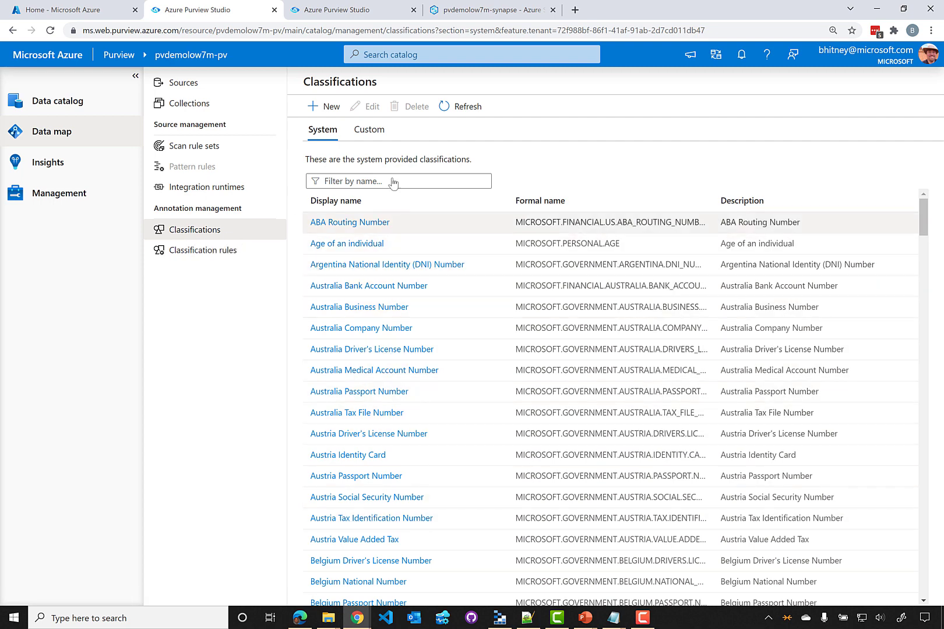
left_click(386, 131)
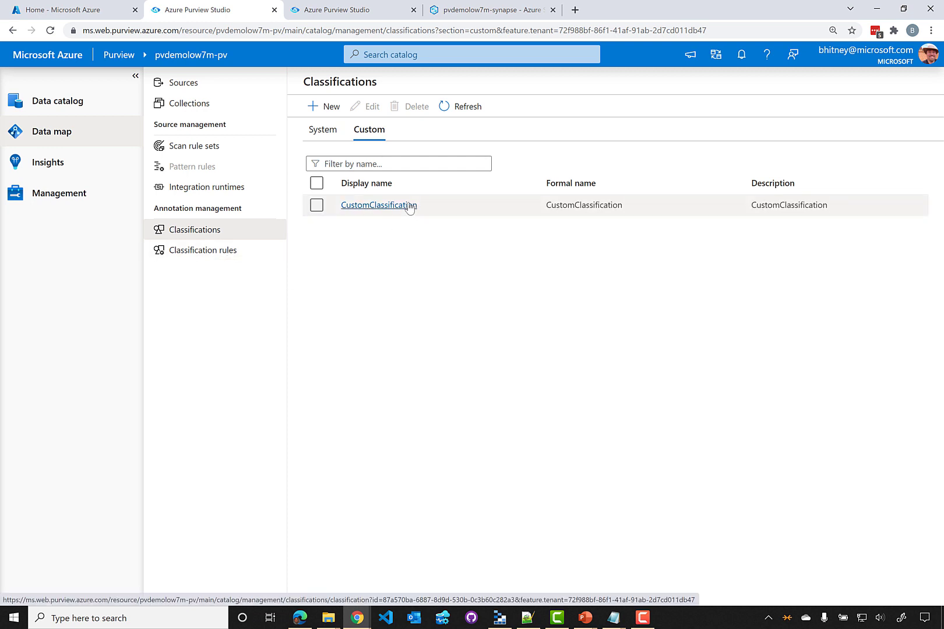
left_click(233, 256)
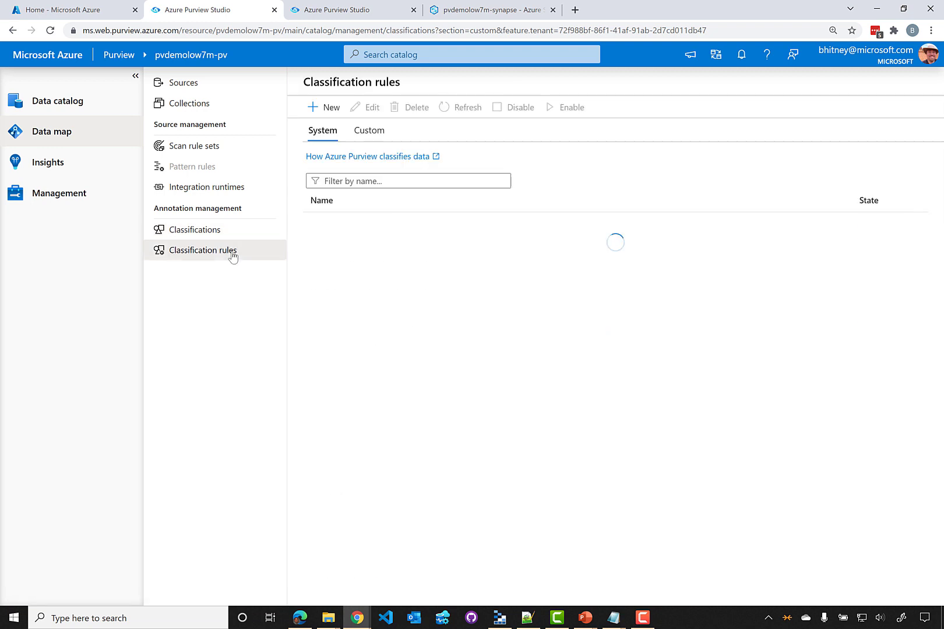
left_click(369, 132)
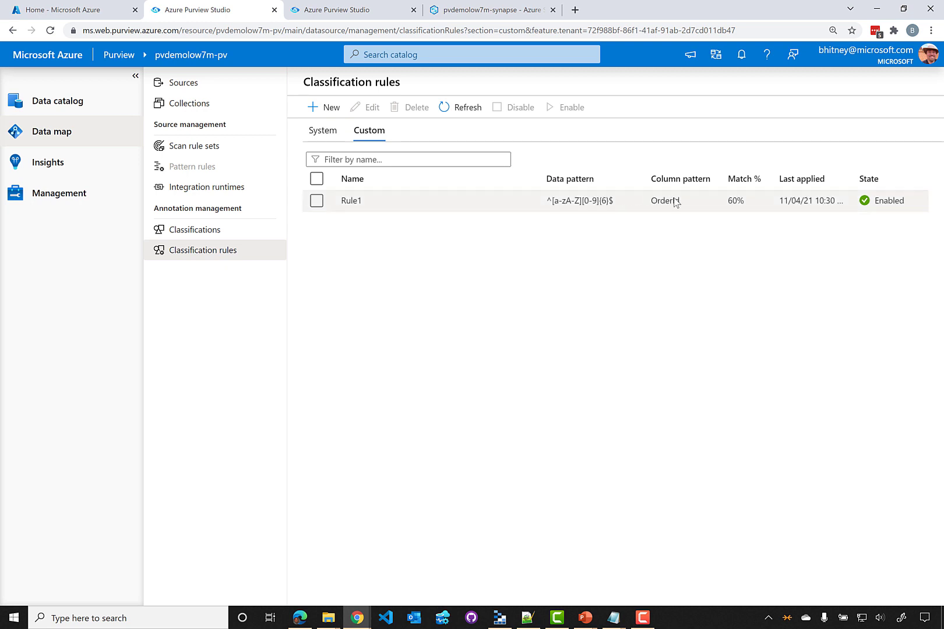
left_click(317, 201)
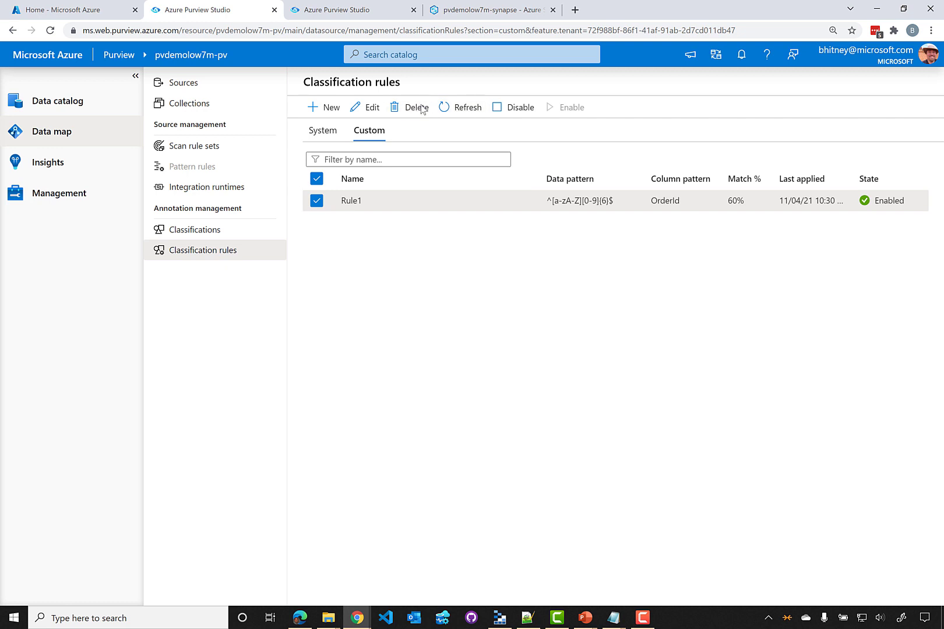
left_click(366, 107)
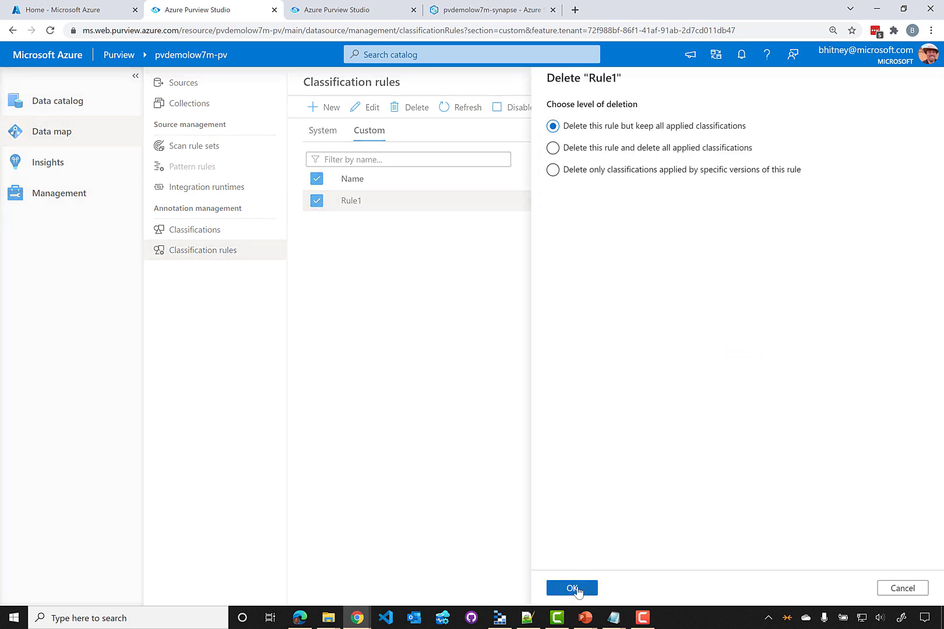
left_click(577, 588)
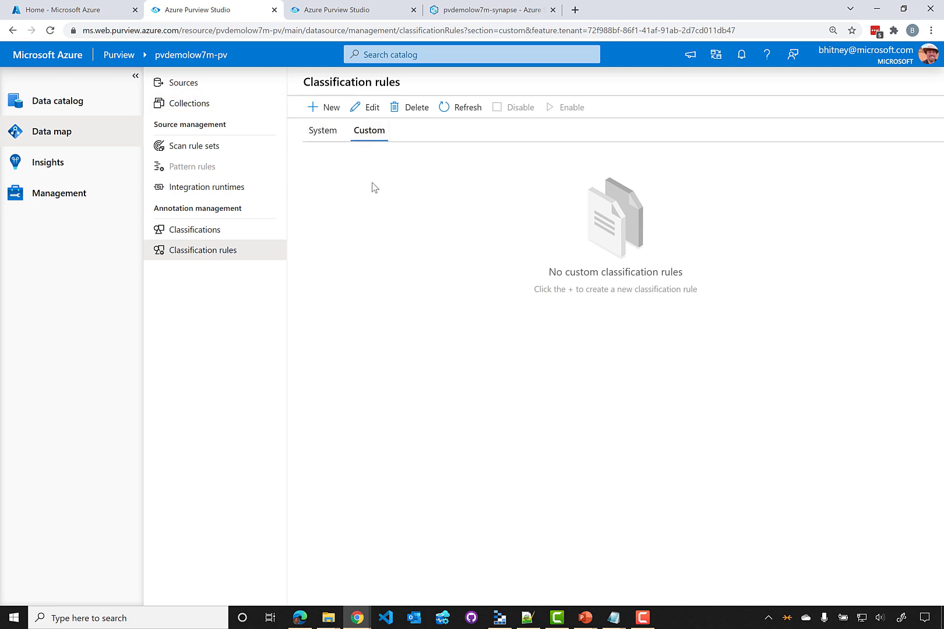
Create an enabled regular-expression rule named OrderID for CustomClassification and continue to its patterns
left_click(327, 110)
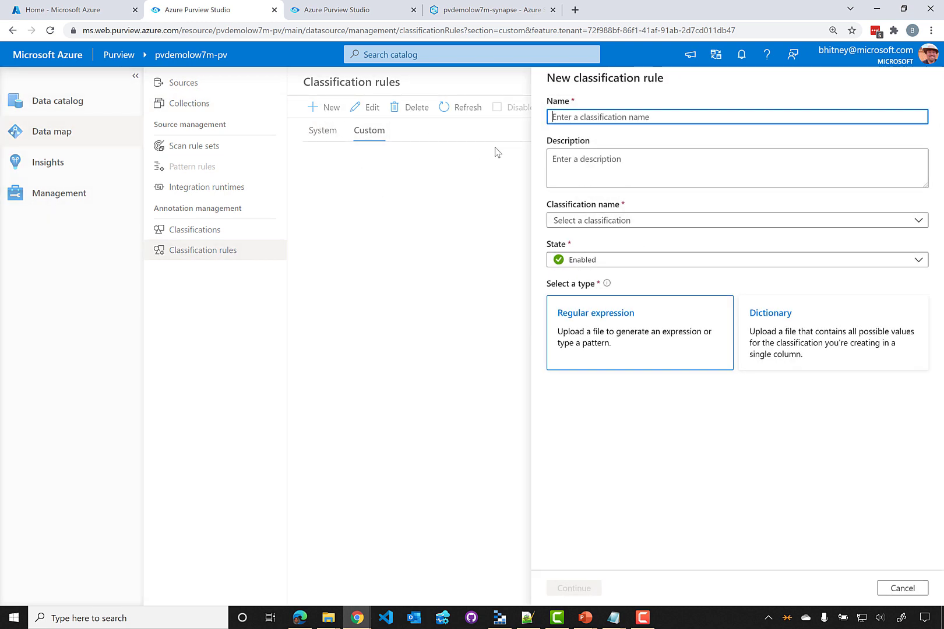
type("Order")
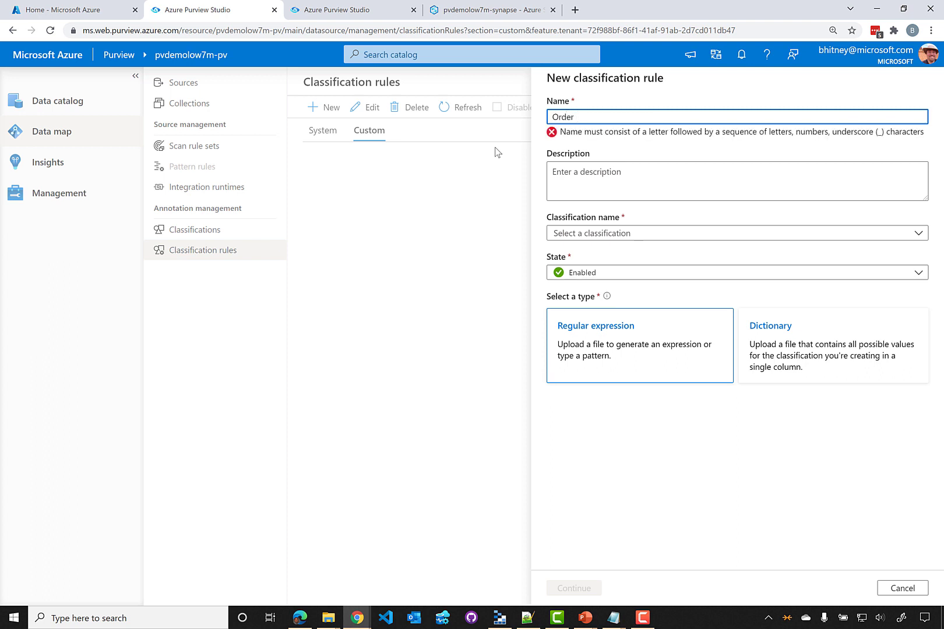
key("BackSpace")
type("ID")
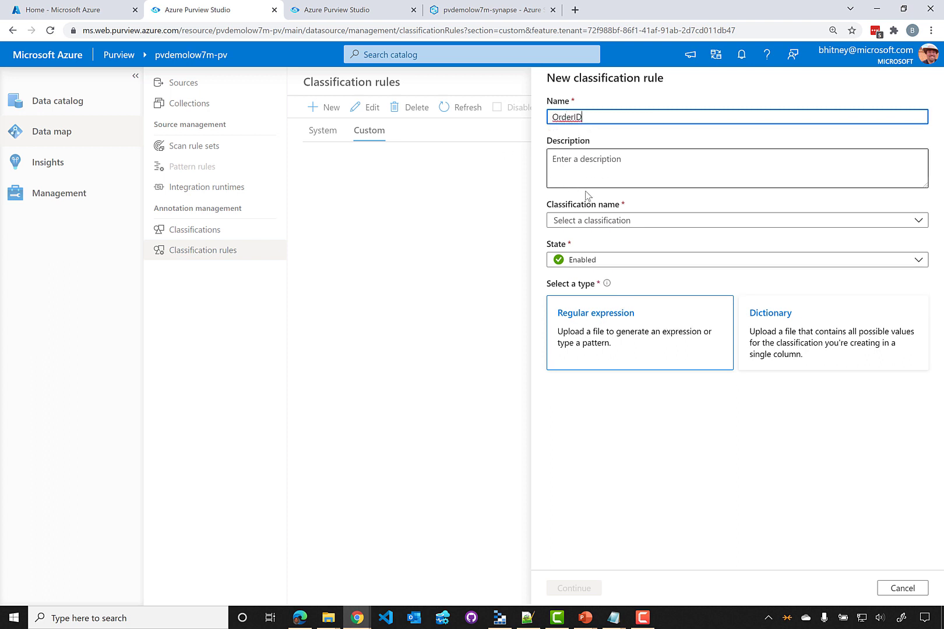
left_click(613, 221)
type("cu")
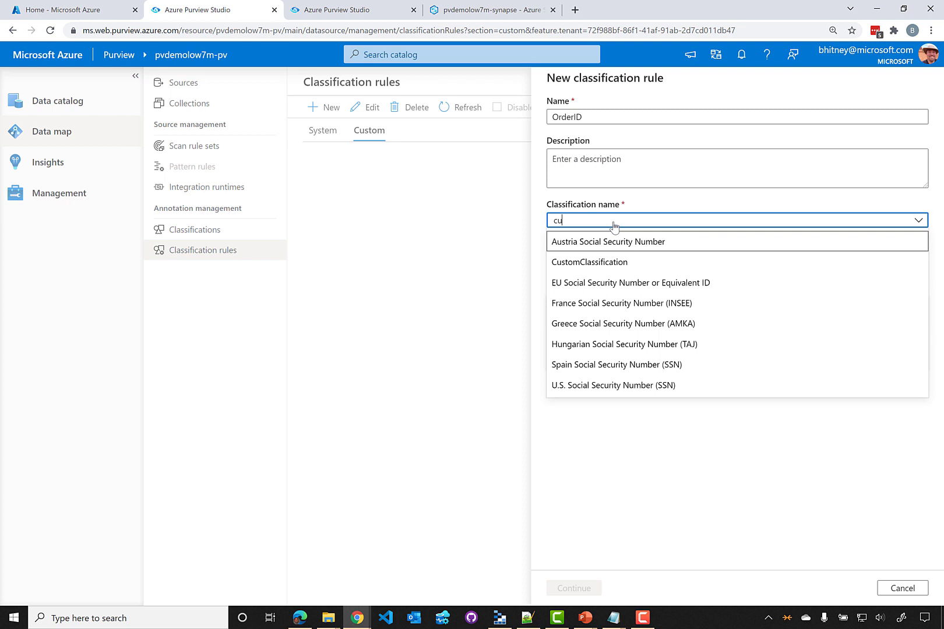
left_click(600, 262)
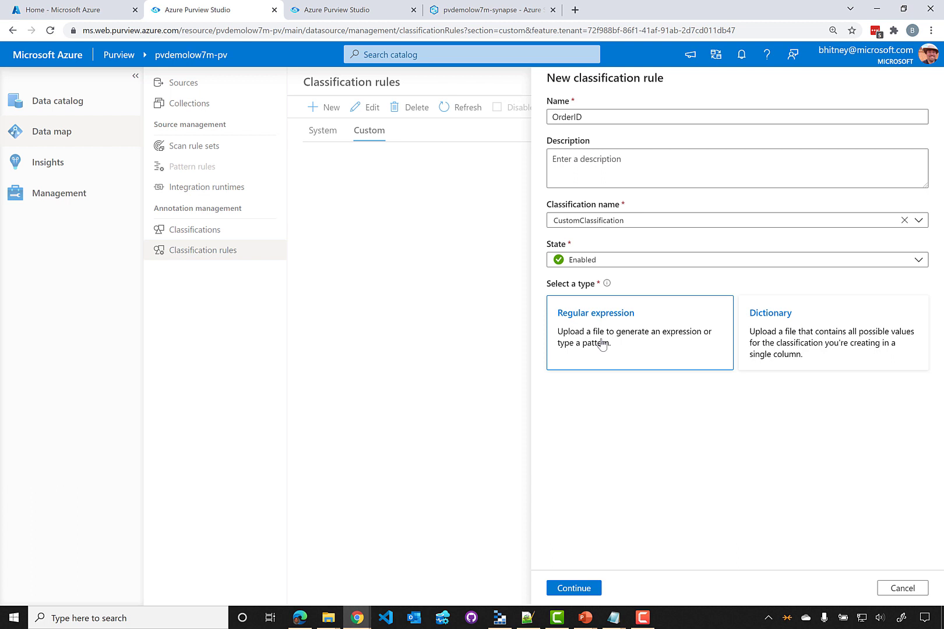
left_click(588, 589)
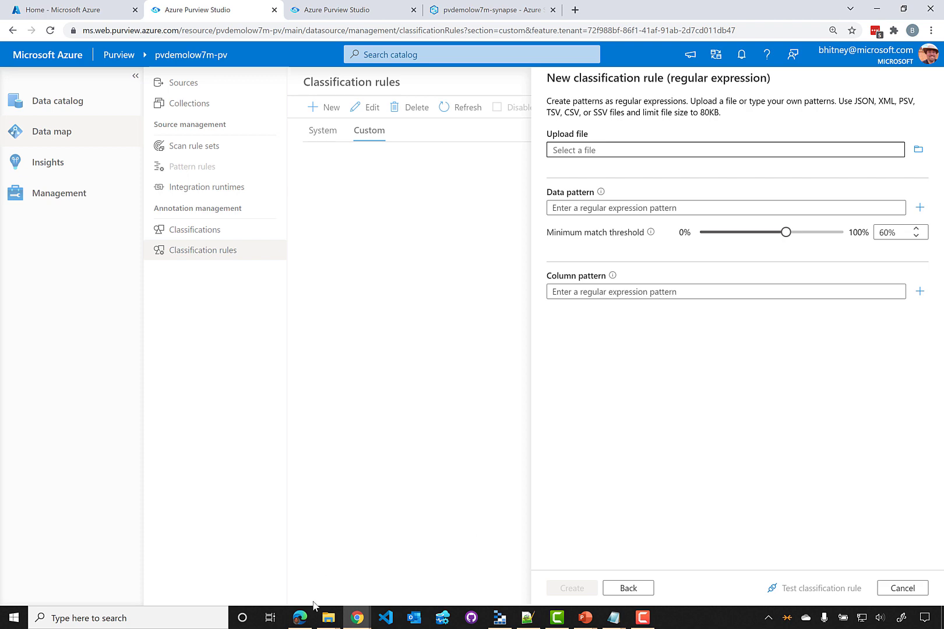
Open SampleOrders.csv from the Downloads folder in Notepad
left_click(327, 618)
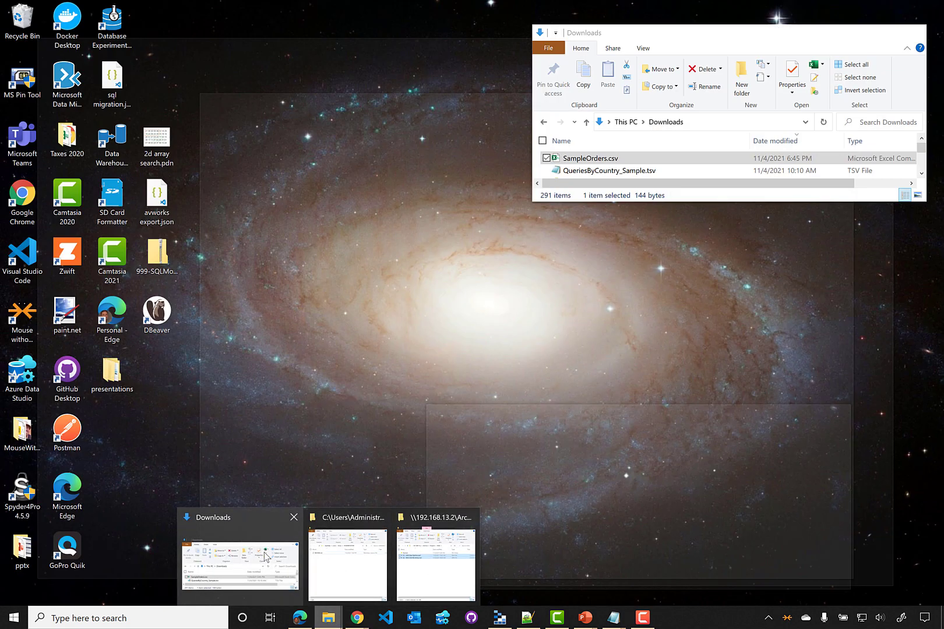
left_click(239, 560)
left_click(463, 490)
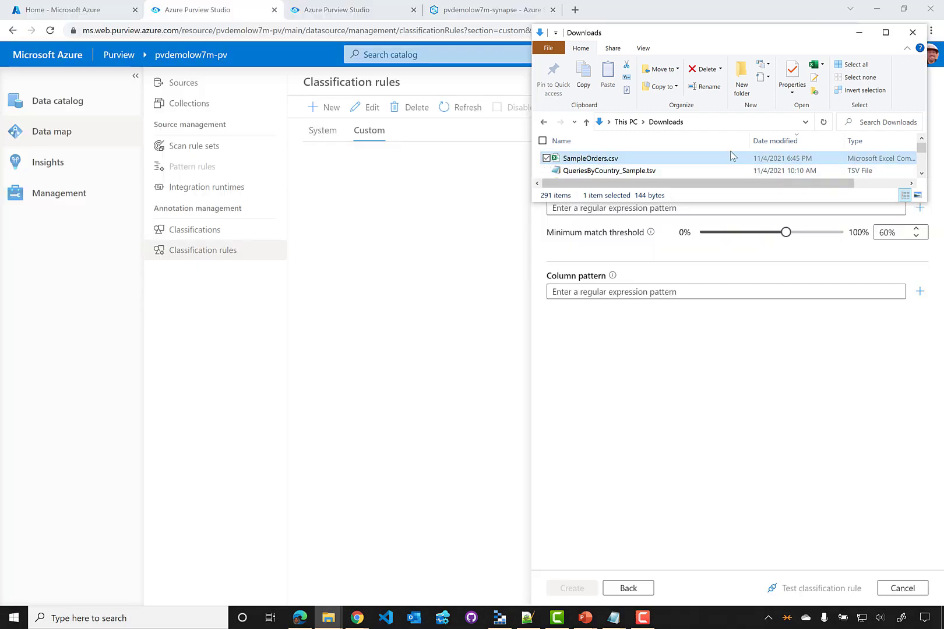
right_click(604, 162)
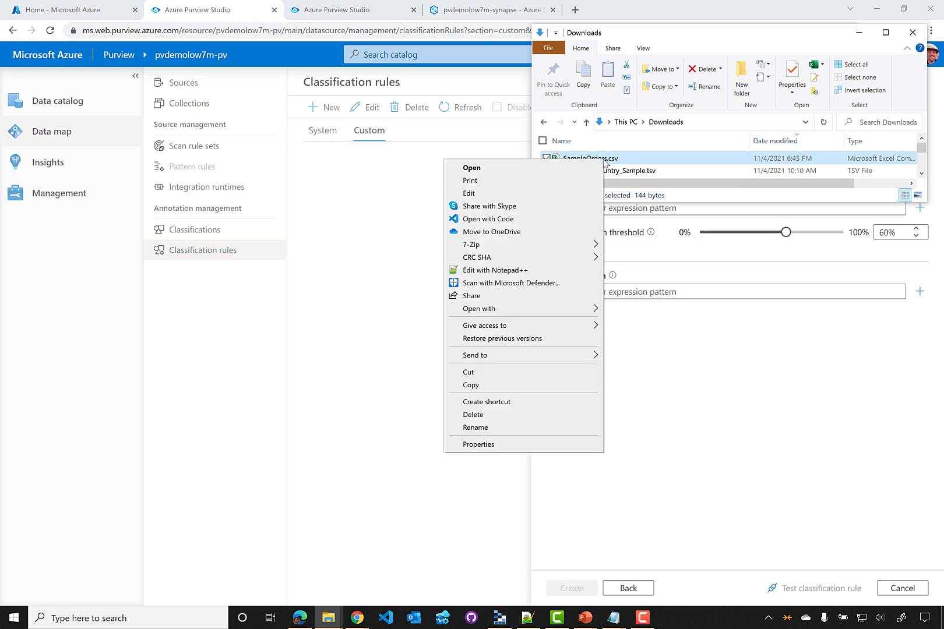
left_click(562, 197)
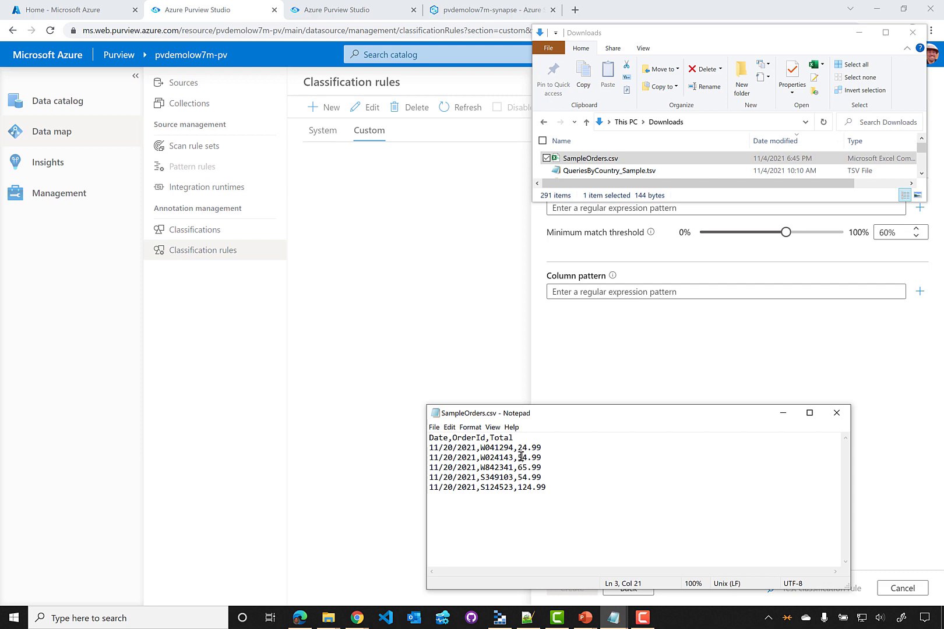
Examine the order ID format, such as W041294, then close Notepad
scroll(520, 457, "up", 10, "ctrl")
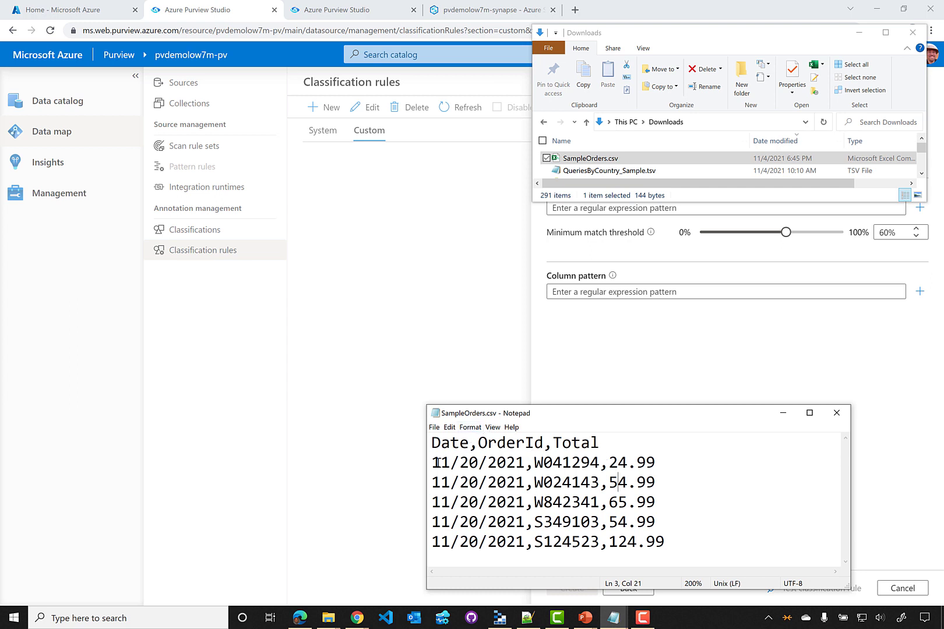
left_click_drag(534, 463, 596, 464)
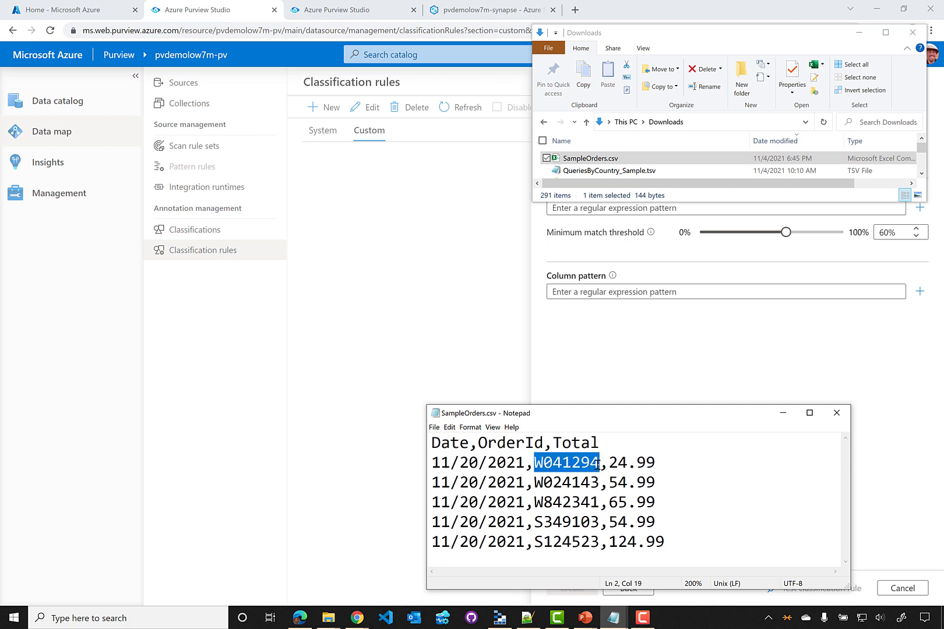
left_click(536, 468)
left_click_drag(542, 467, 654, 465)
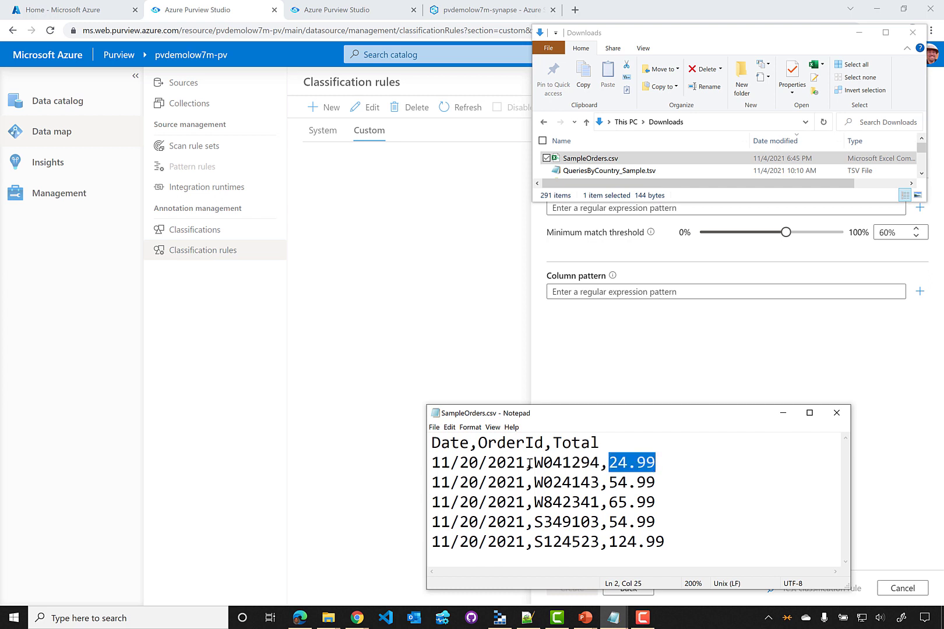
left_click_drag(528, 464, 542, 464)
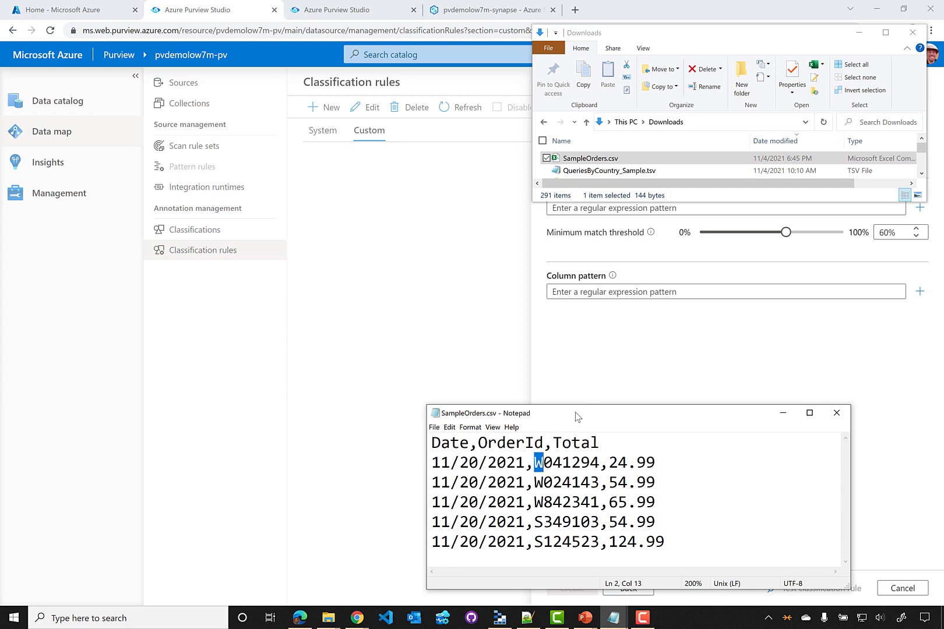
left_click(836, 412)
left_click(770, 386)
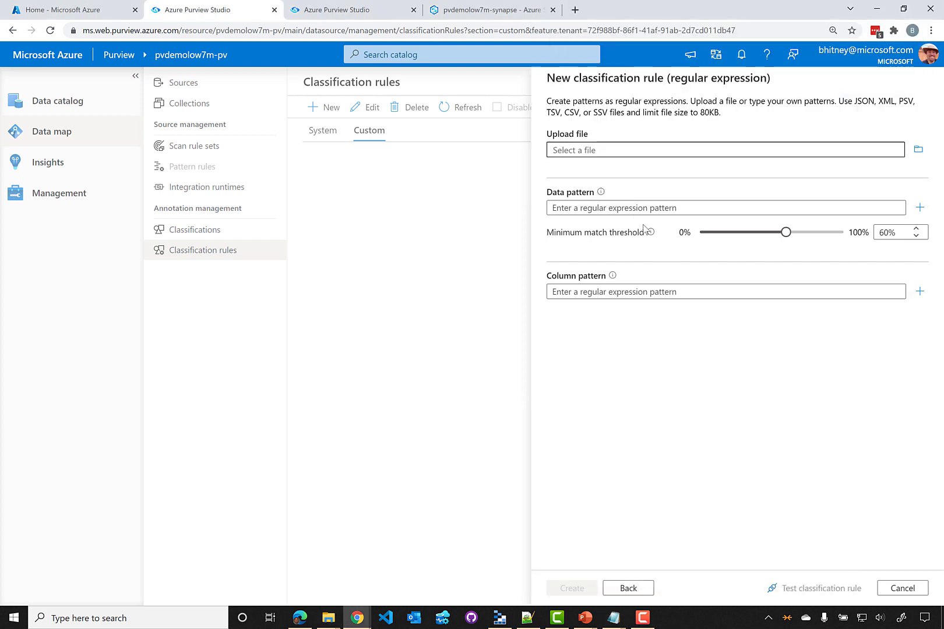
Upload SampleOrders.csv from Downloads as the OrderID rule's sample file
left_click(918, 149)
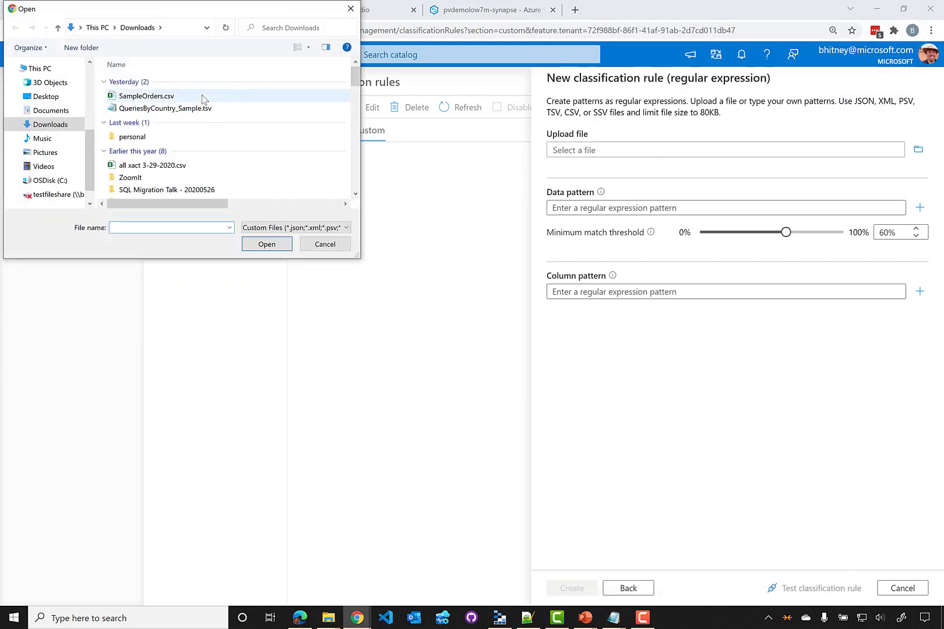
left_click(204, 96)
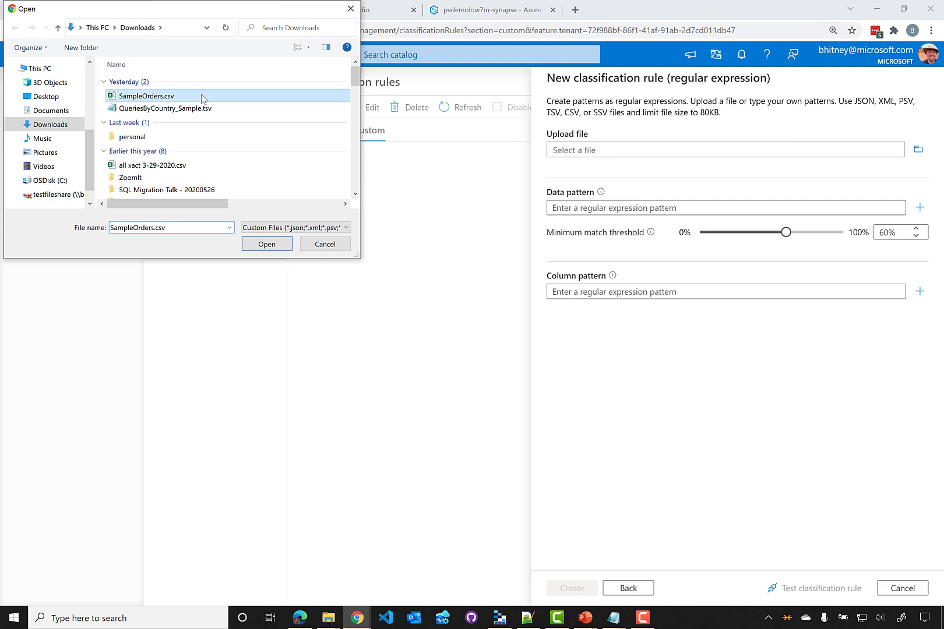
left_click(260, 245)
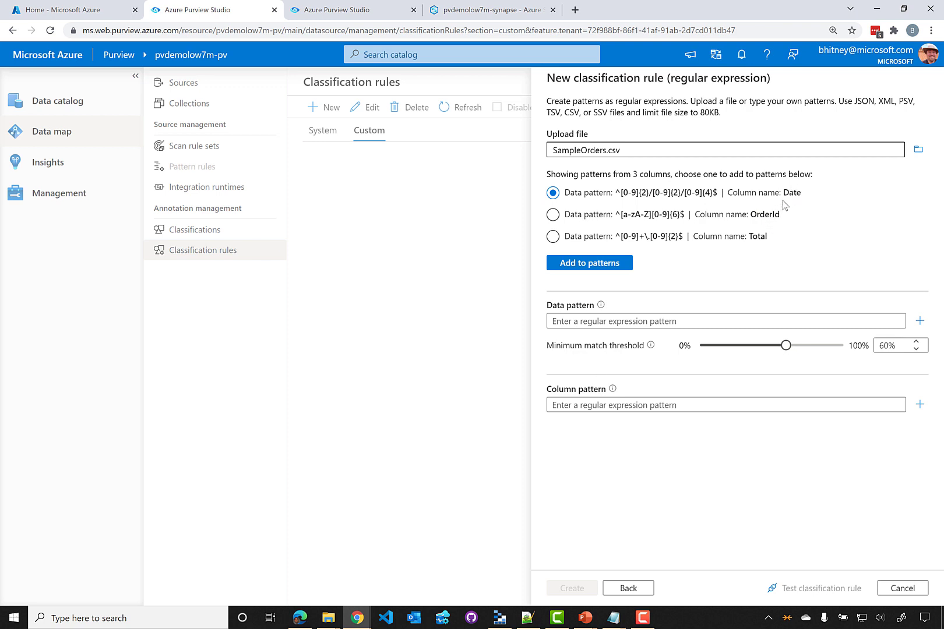
Add the OrderId suggestion and prefix its data pattern with ^ to get ^[a-zA-Z][0-9]{6}$
left_click(553, 215)
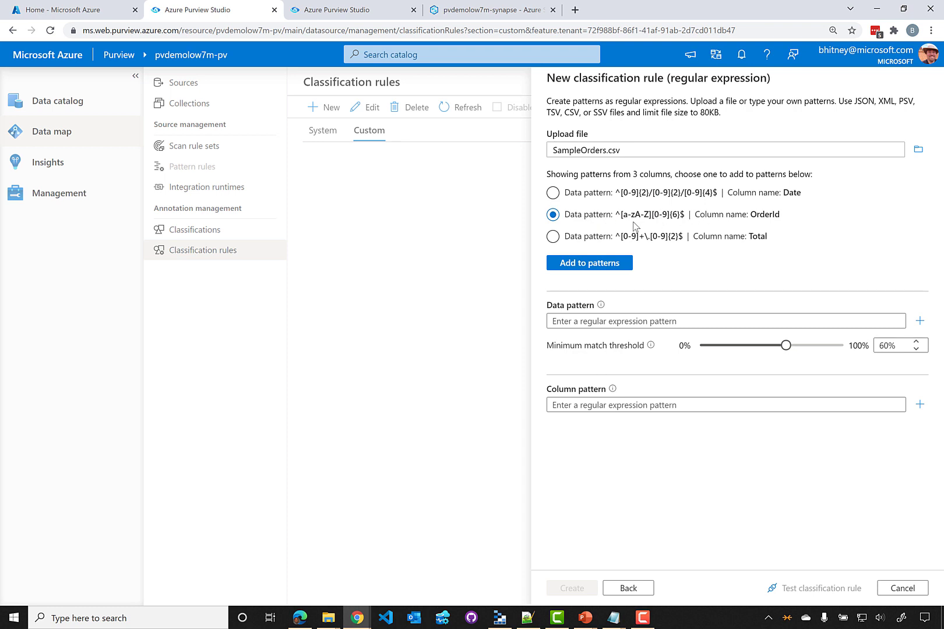
left_click(607, 263)
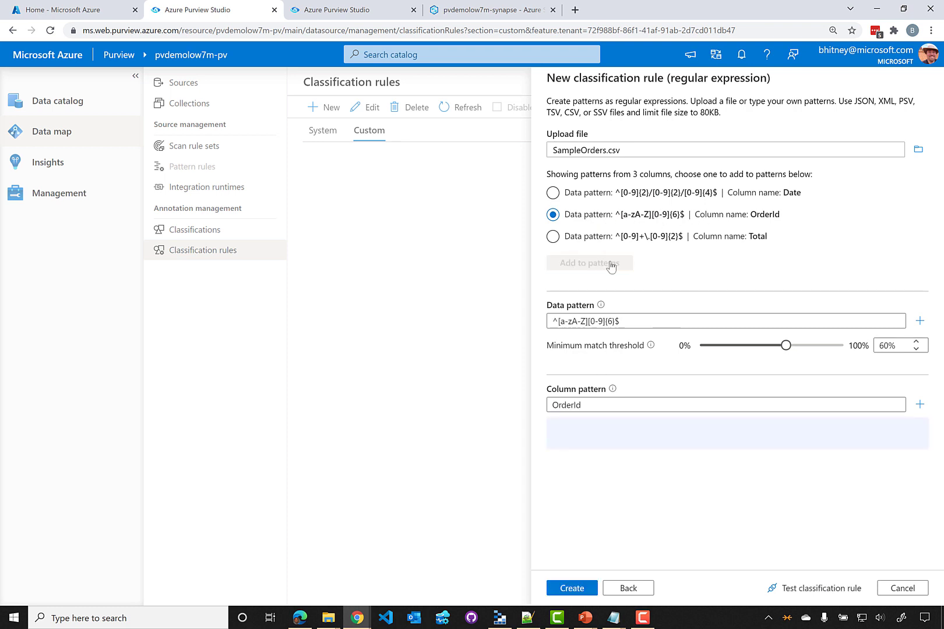
left_click(632, 323)
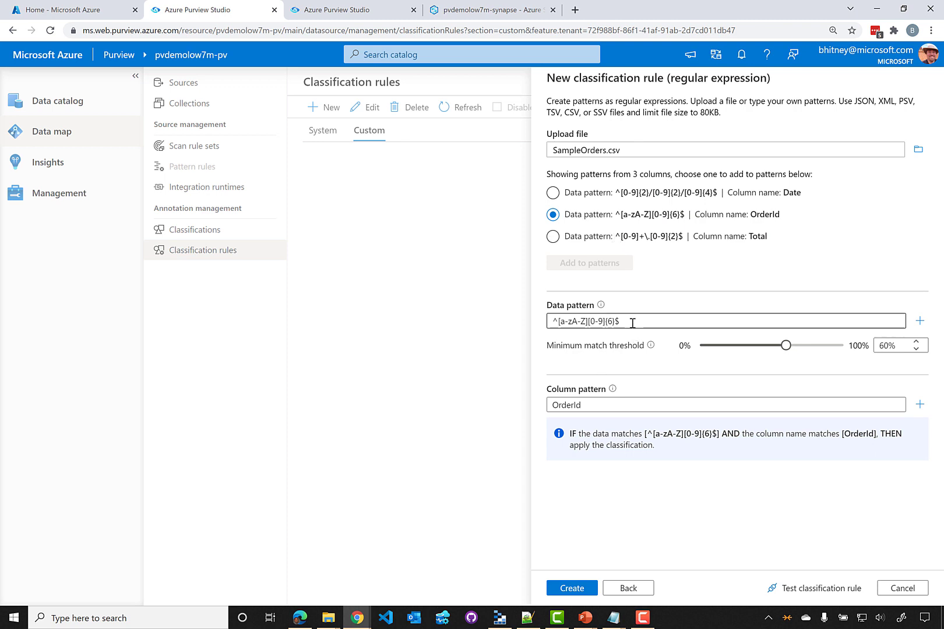
left_click(554, 321)
type("^")
left_click(664, 226)
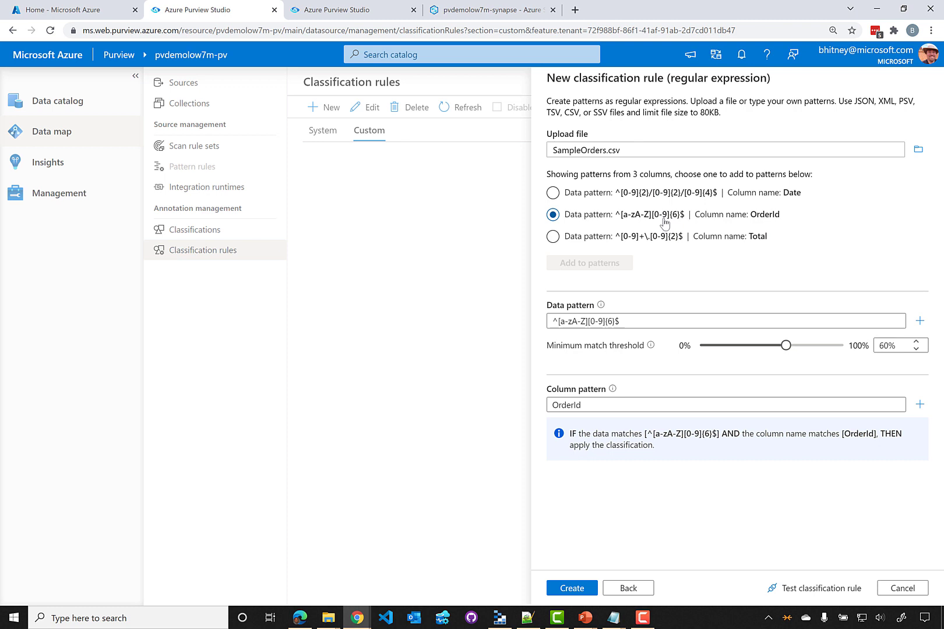
left_click(553, 322)
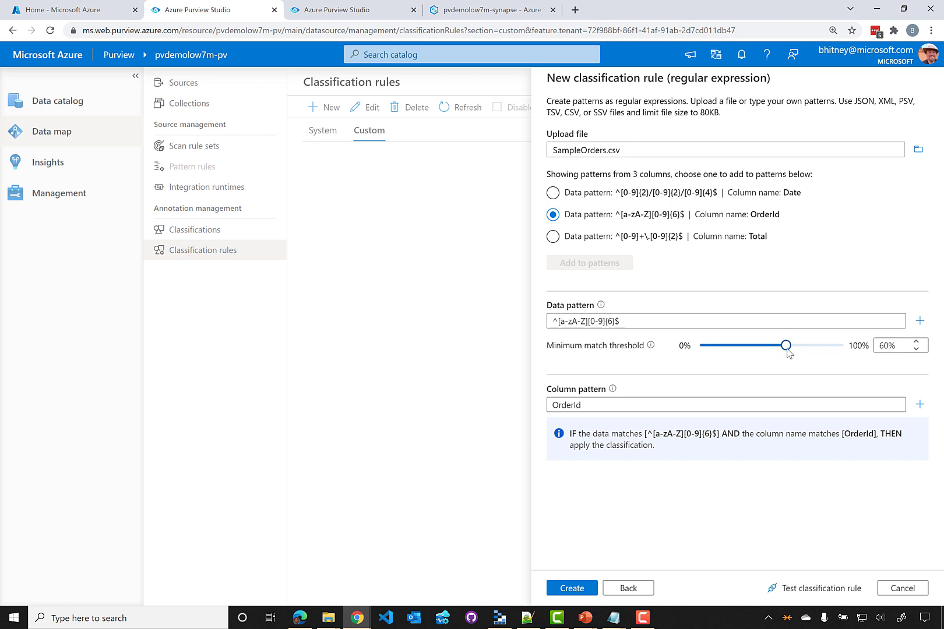
Leave the minimum match threshold at 60% and create the OrderID classification rule
left_click_drag(788, 350, 846, 353)
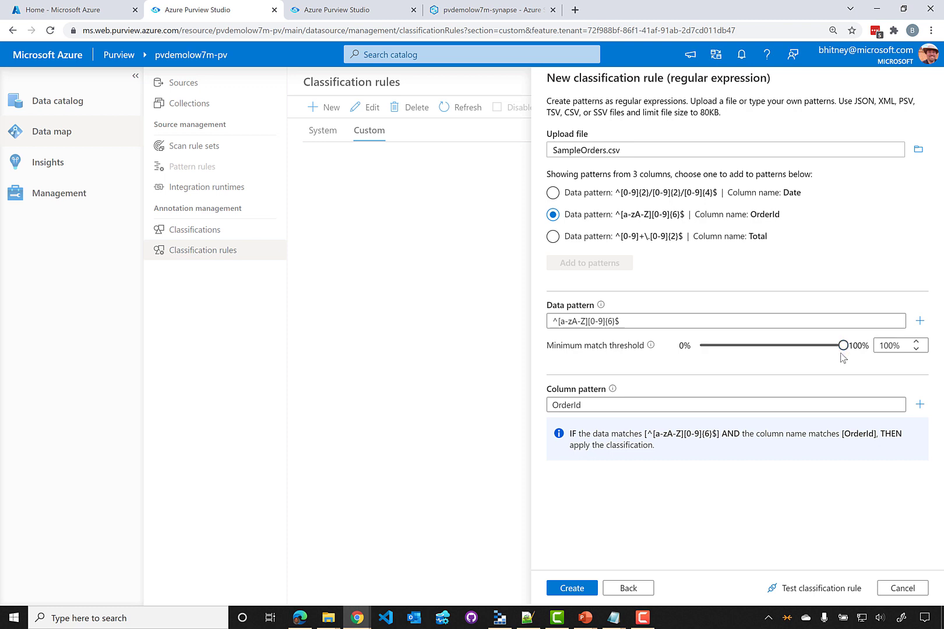
left_click_drag(845, 347, 787, 358)
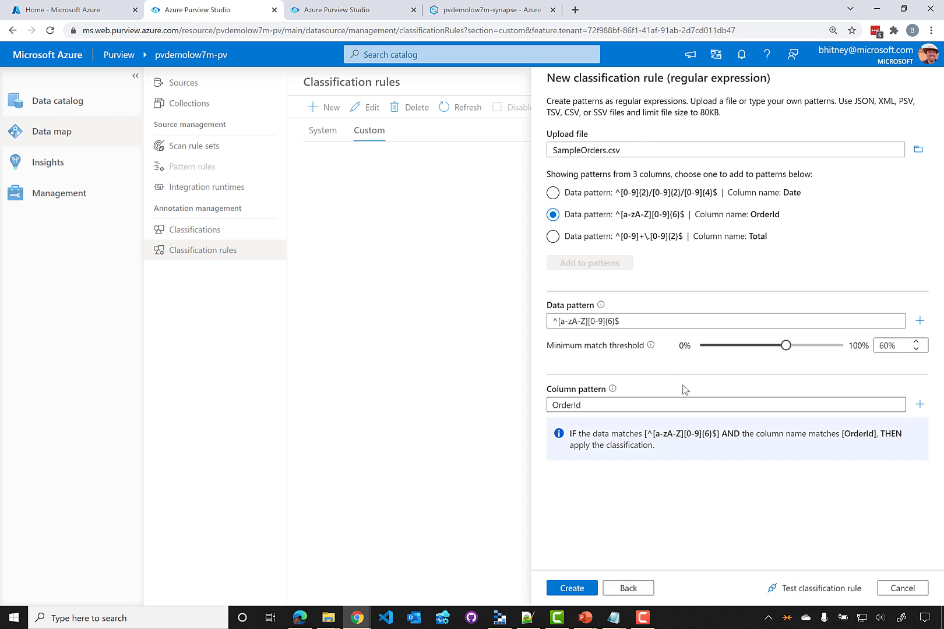
left_click(576, 588)
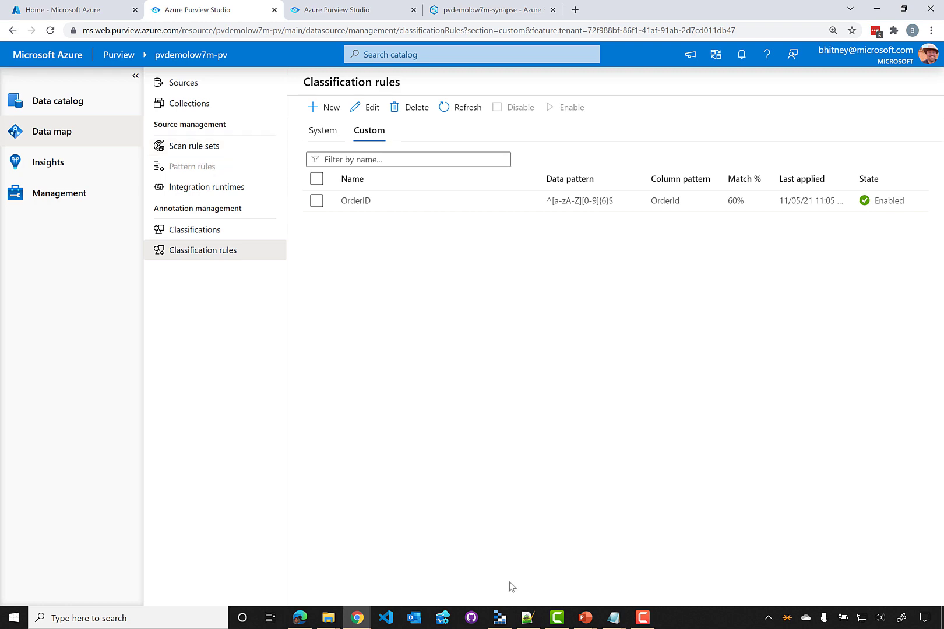
Browse the bing container's data and 2020 folders, then show the Untitled Notepad of order paths
left_click(499, 618)
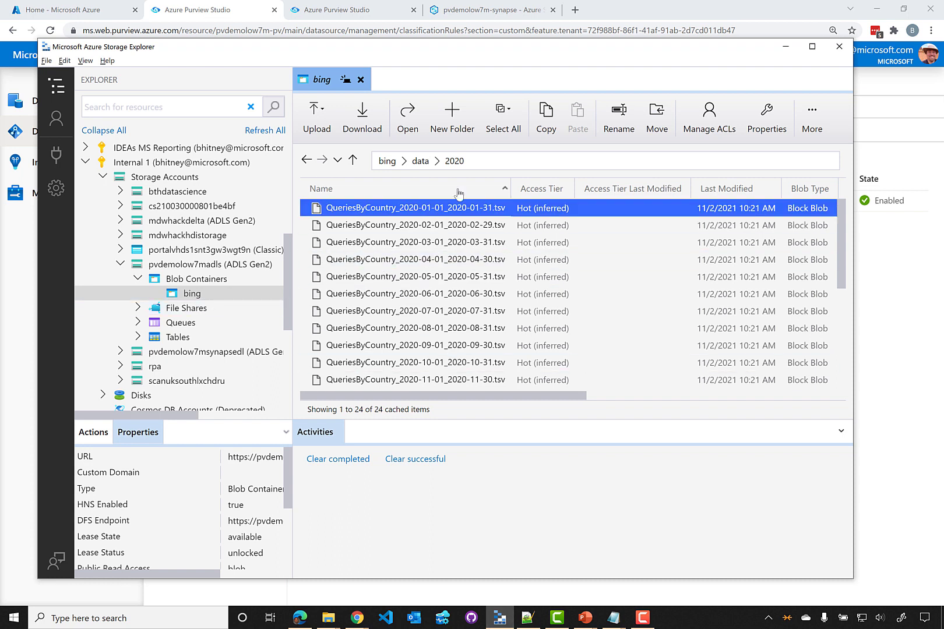
left_click(417, 162)
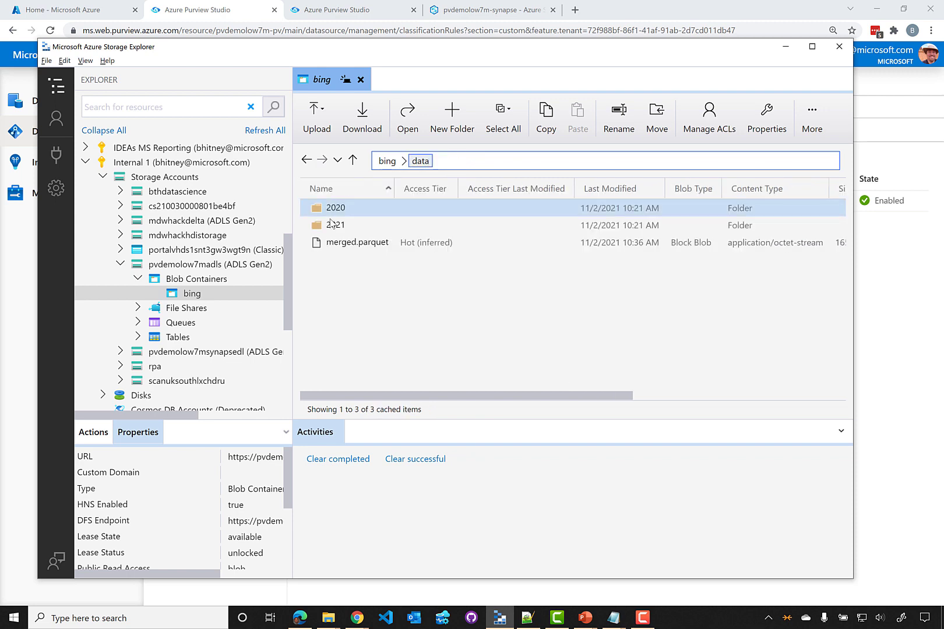
double_click(343, 213)
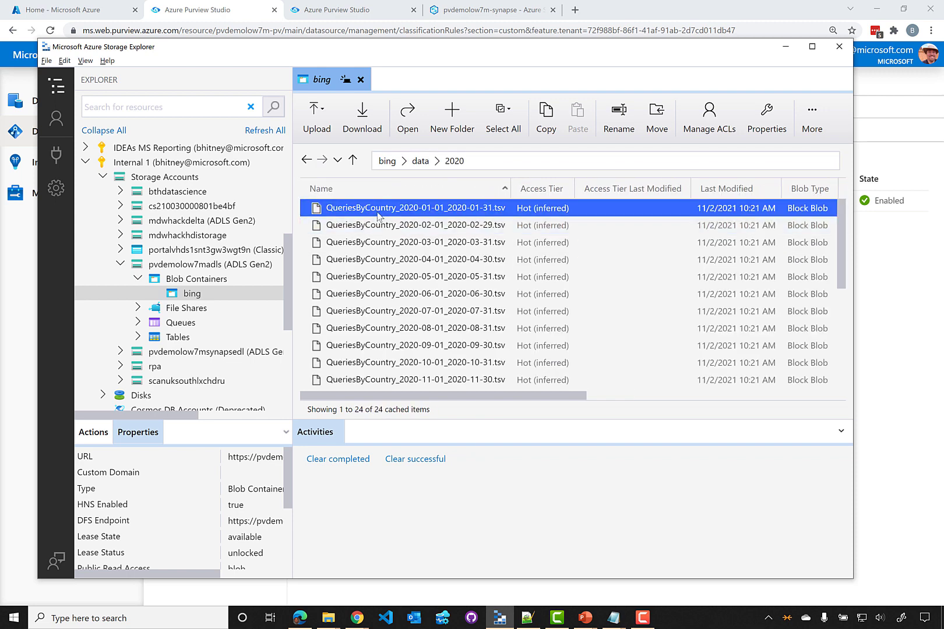
scroll(380, 226, "down", 5)
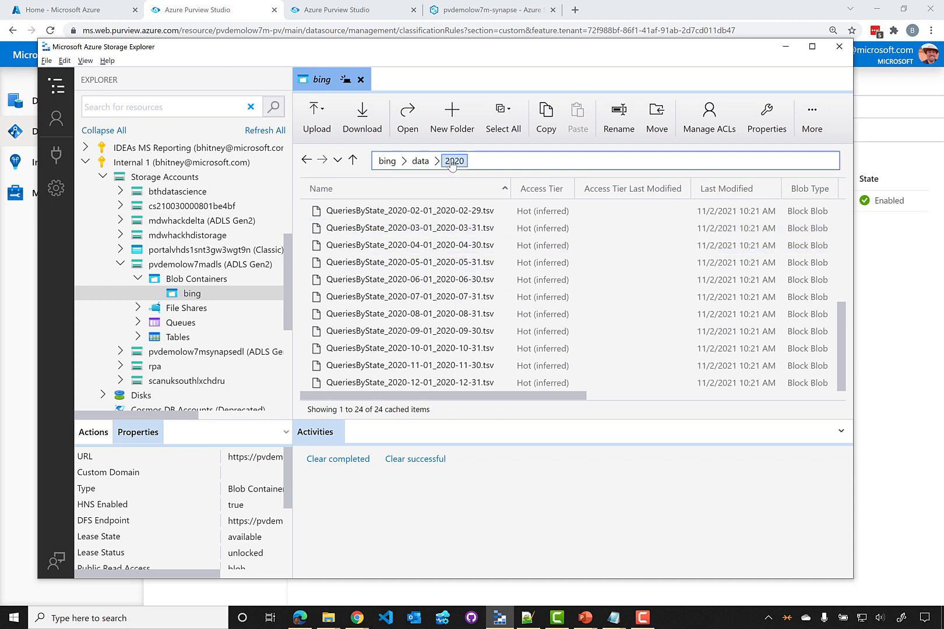
left_click(420, 161)
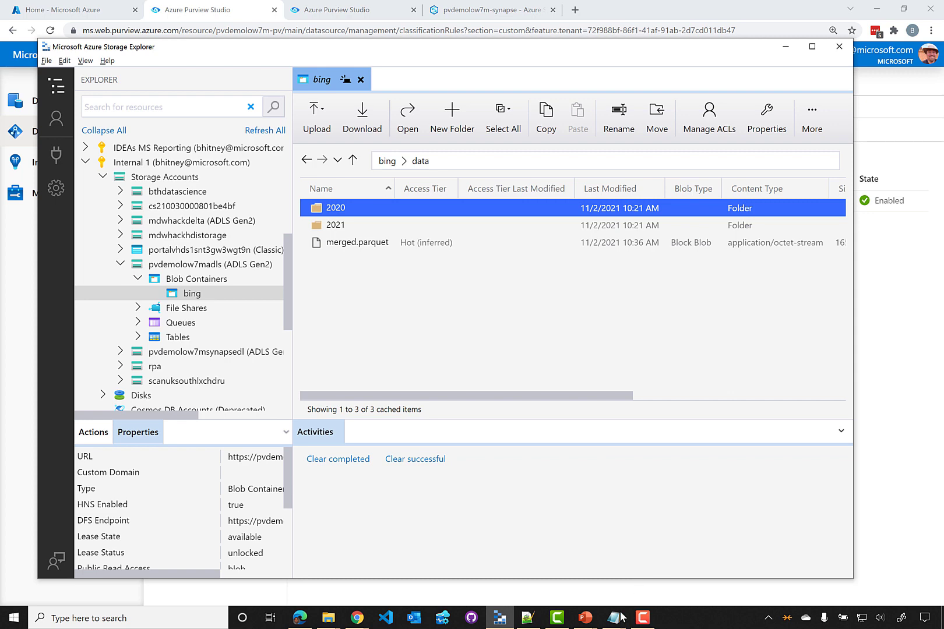
mouse_move(613, 617)
left_click(558, 558)
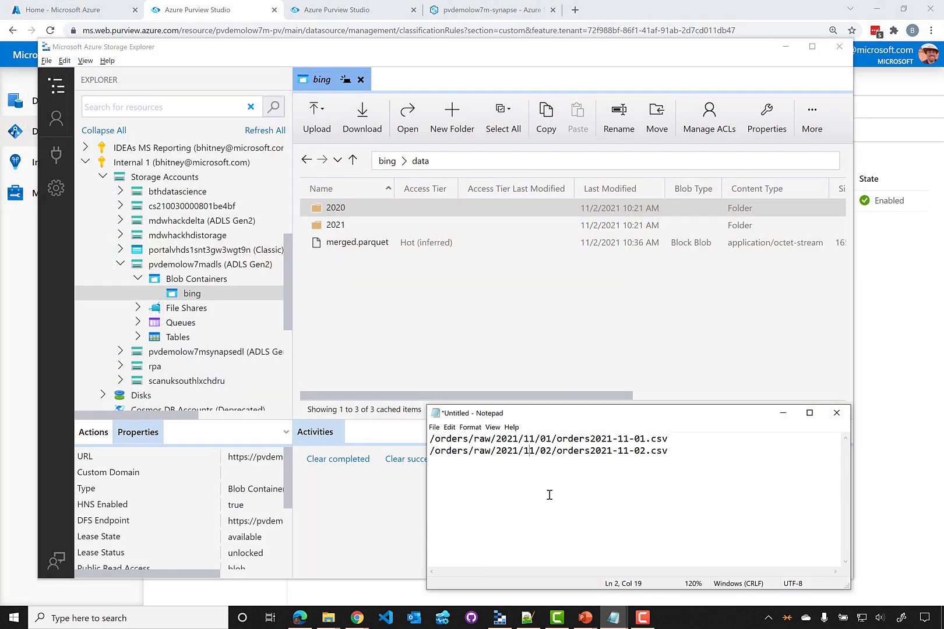
Zoom Notepad and inspect the /orders/raw/2021/11/ order file paths, then return to Purview Studio
scroll(549, 495, "up", 5)
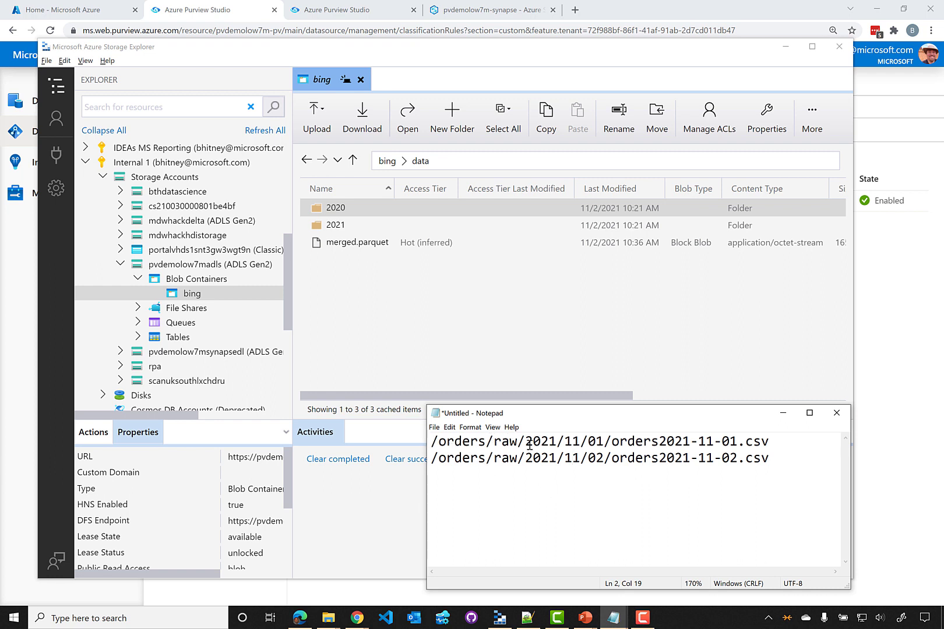
left_click_drag(526, 442, 737, 435)
left_click(622, 442)
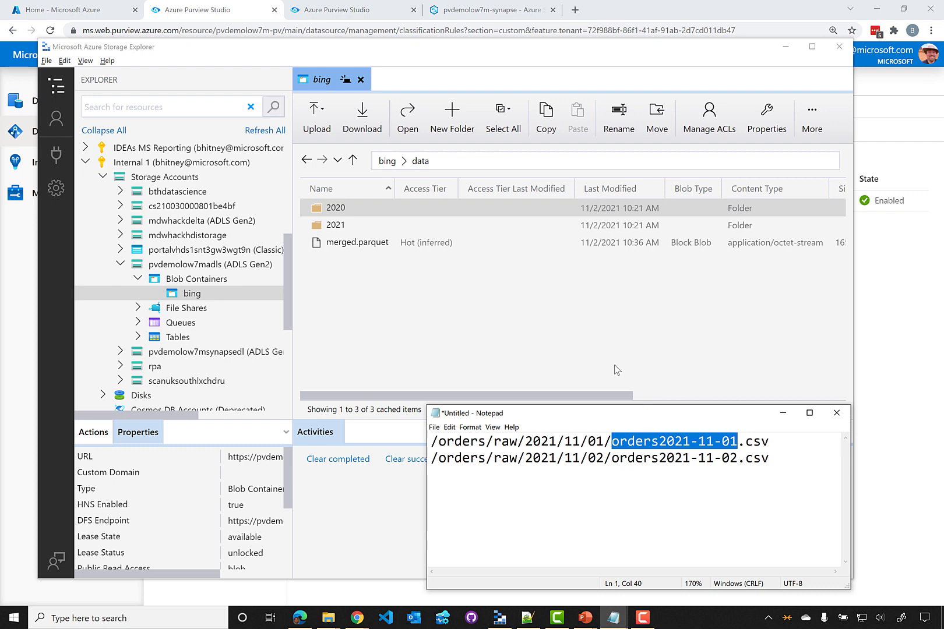
left_click(208, 18)
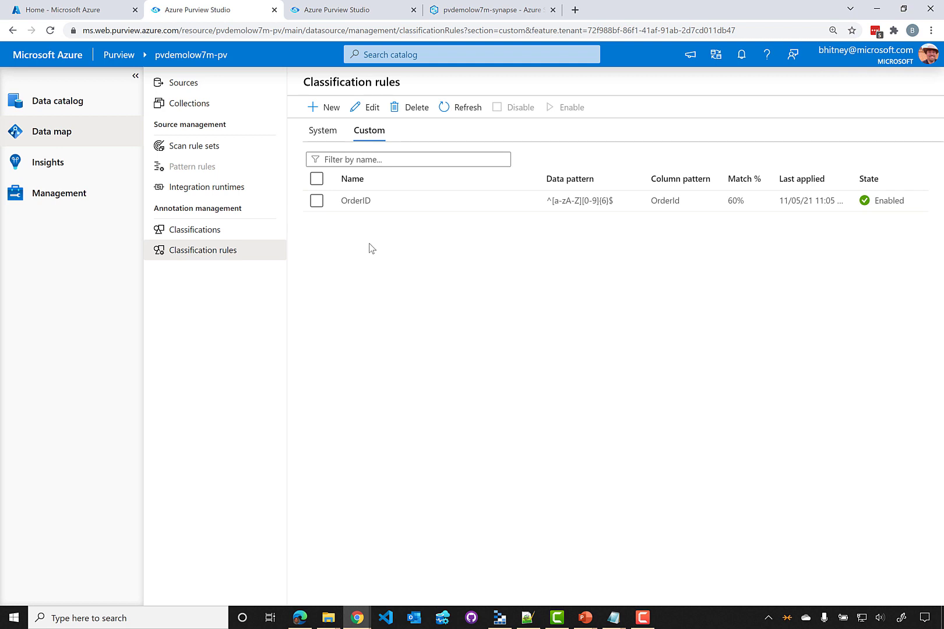
Bring Storage Explorer forward and open bing/data/2020 with its 24 QueriesByCountry .tsv files
left_click(499, 617)
double_click(337, 209)
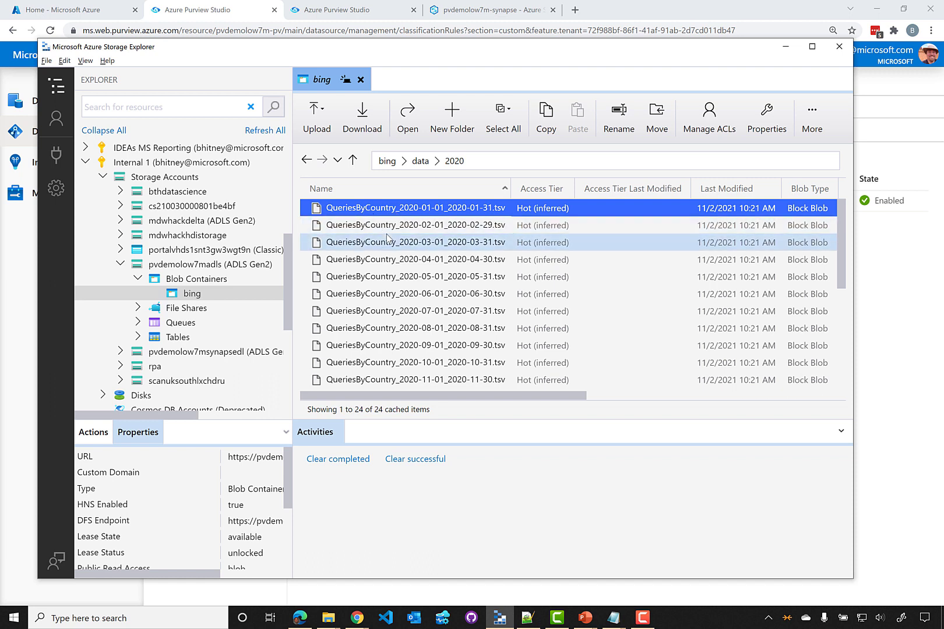
Return to Purview's Classification rules list, showing OrderID Enabled at a 60% threshold
left_click(227, 12)
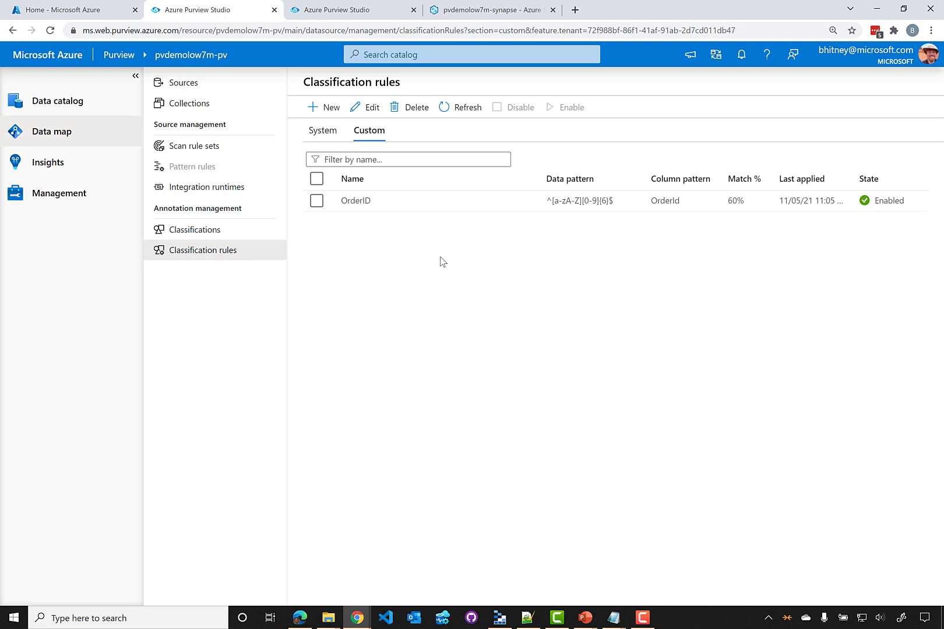
mouse_move(190, 169)
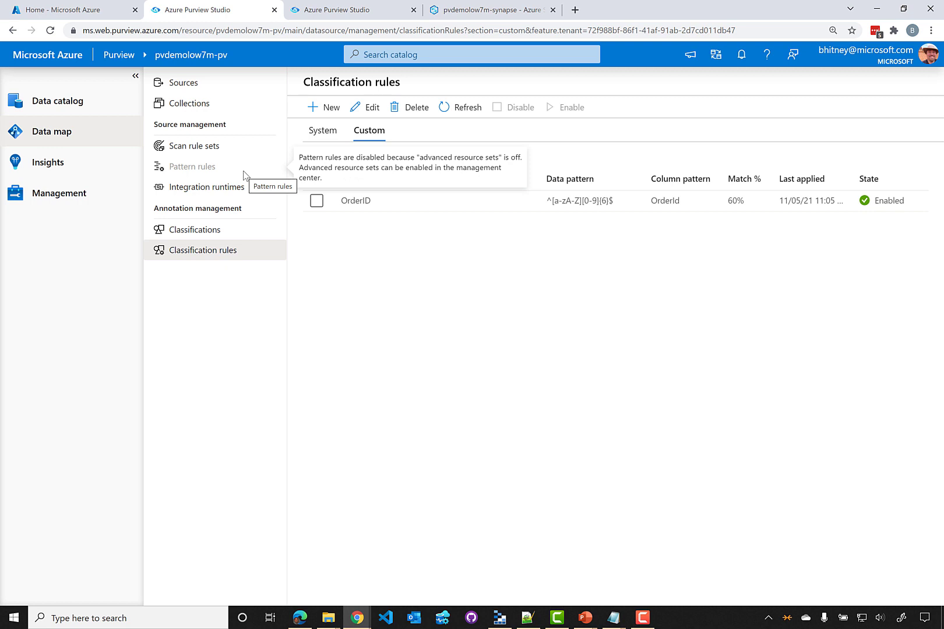
Go to the Sources map and open the AzureSqlDatabase source's details under the Sales collection
left_click(210, 84)
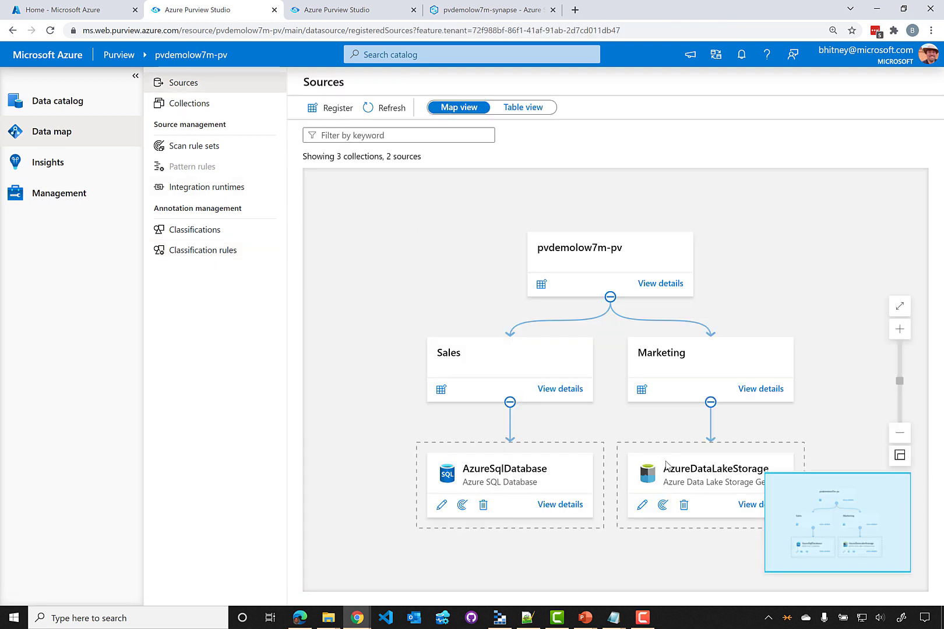
left_click_drag(588, 418, 532, 351)
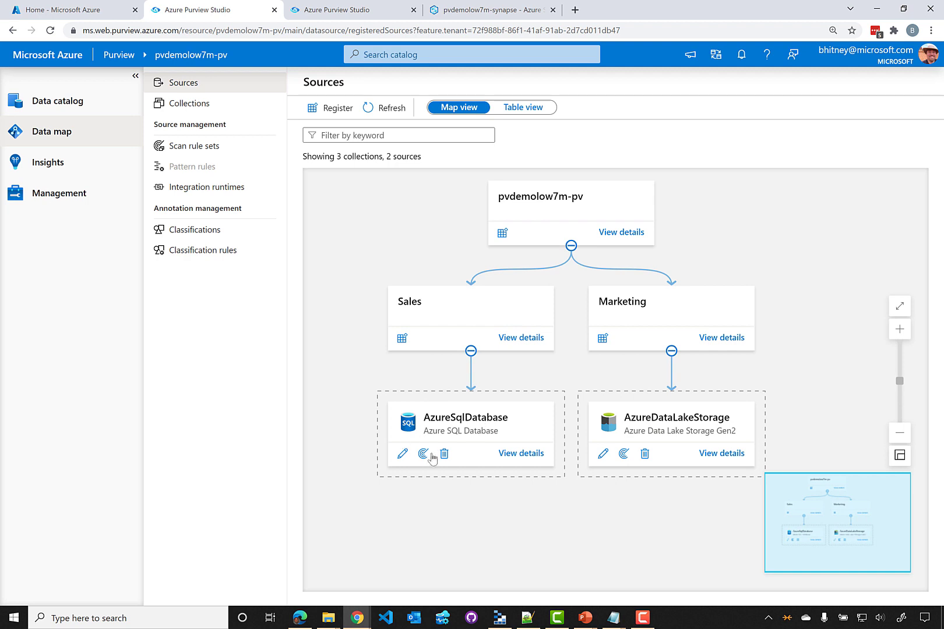
left_click(531, 455)
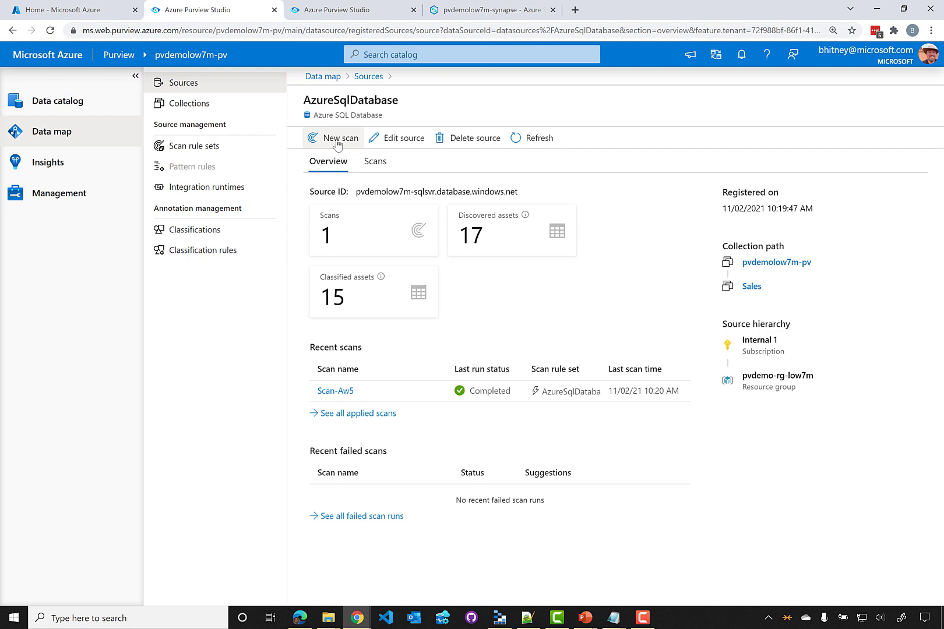
Open the pvdemolow7m-pv Data catalog home with 2 sources, 33 assets and 51 terms
left_click(83, 107)
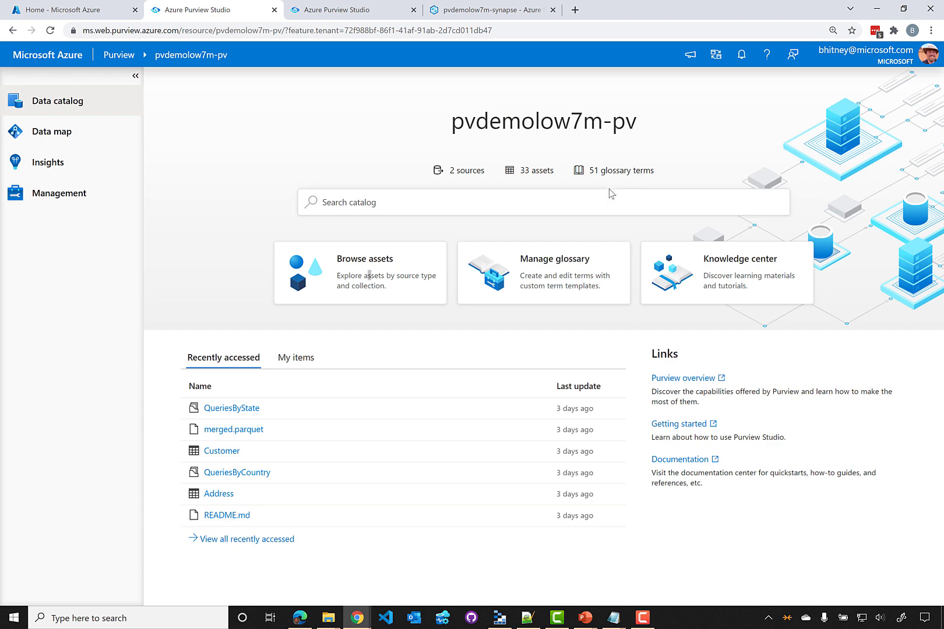
Open Manage glossary to list the 51 glossary terms, starting with Adjusted meeting hours
left_click(590, 266)
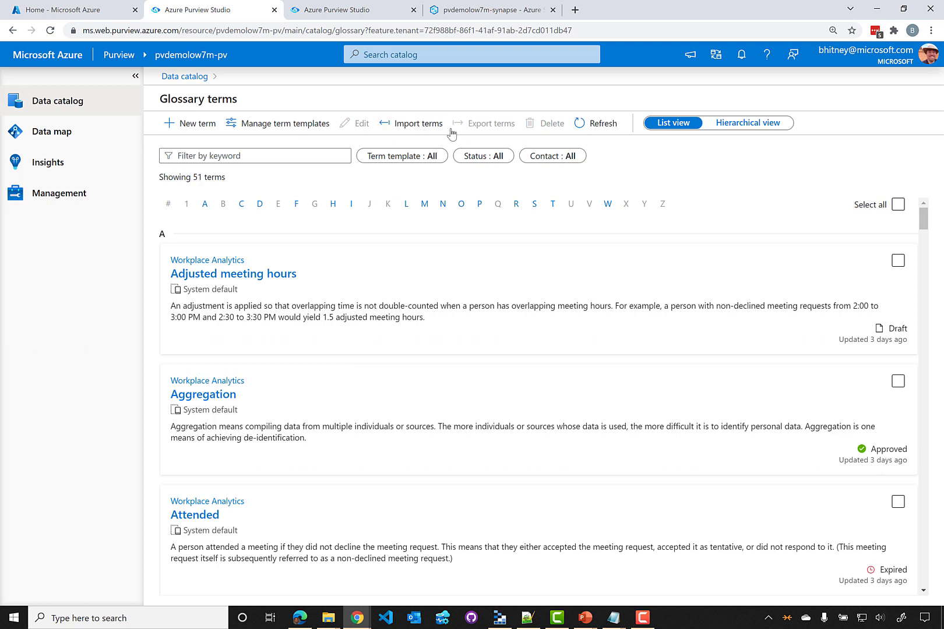
Open the Adjusted meeting hours term and review its Related terms and Contacts tabs
left_click(261, 275)
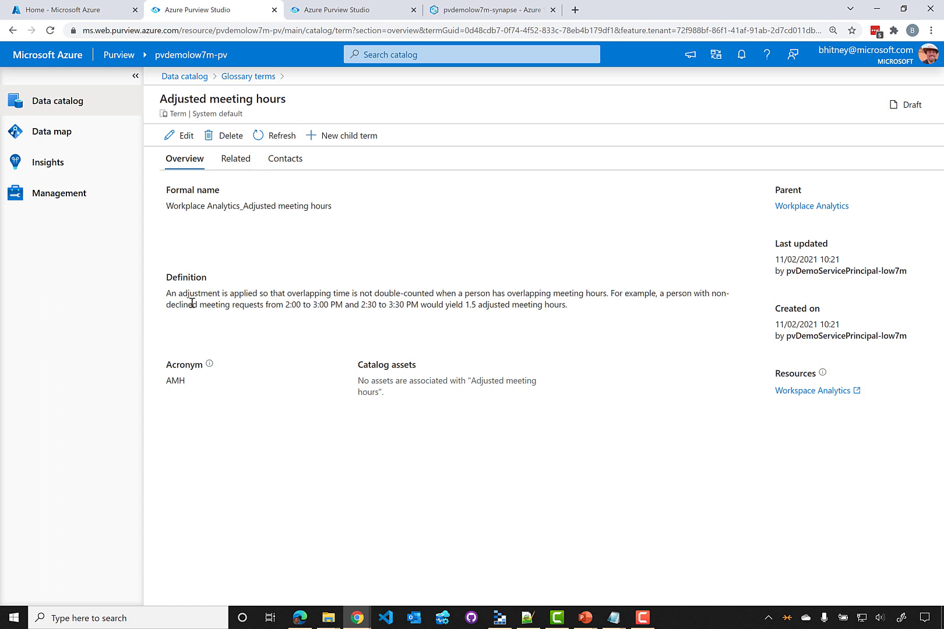
left_click(230, 166)
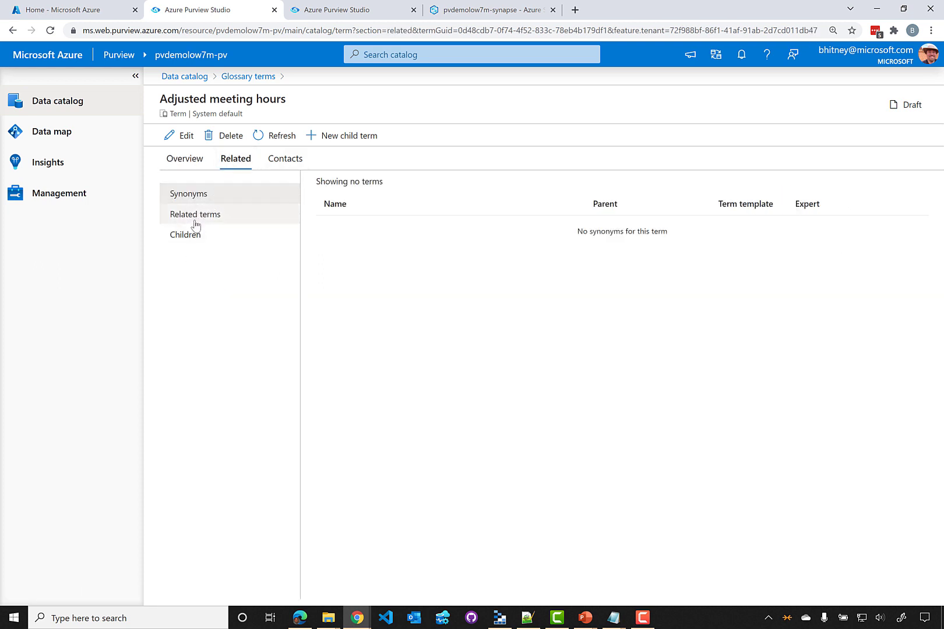
left_click(282, 161)
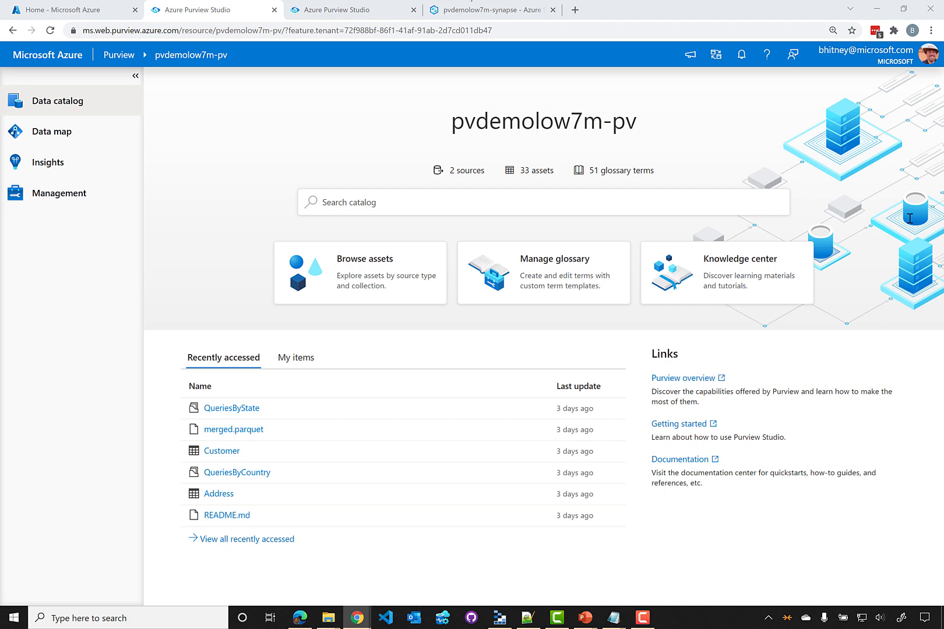
Rerun the * catalog search to list all 33 assets and tick the Marketing collection filter
left_click(360, 209)
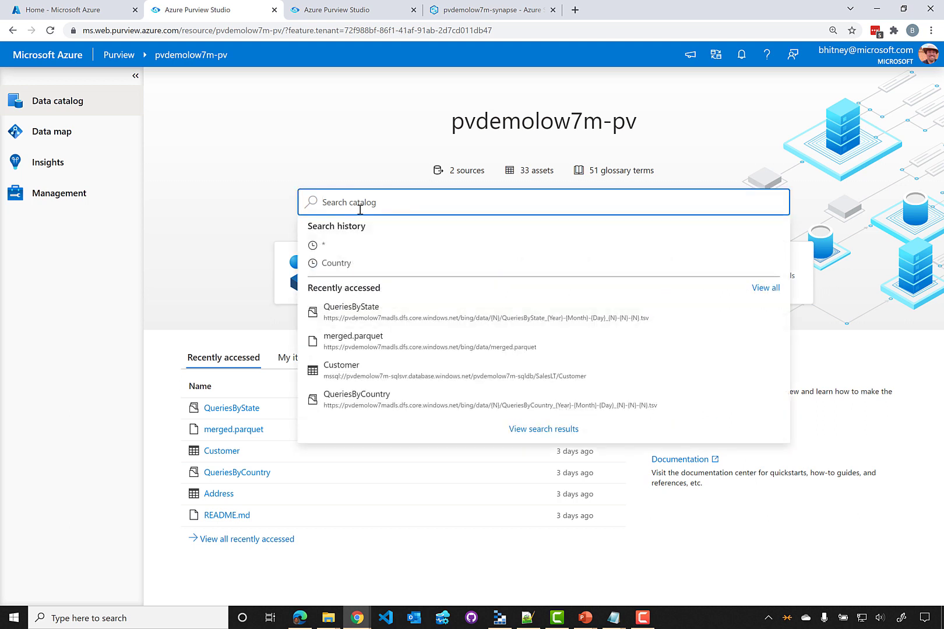
left_click(325, 248)
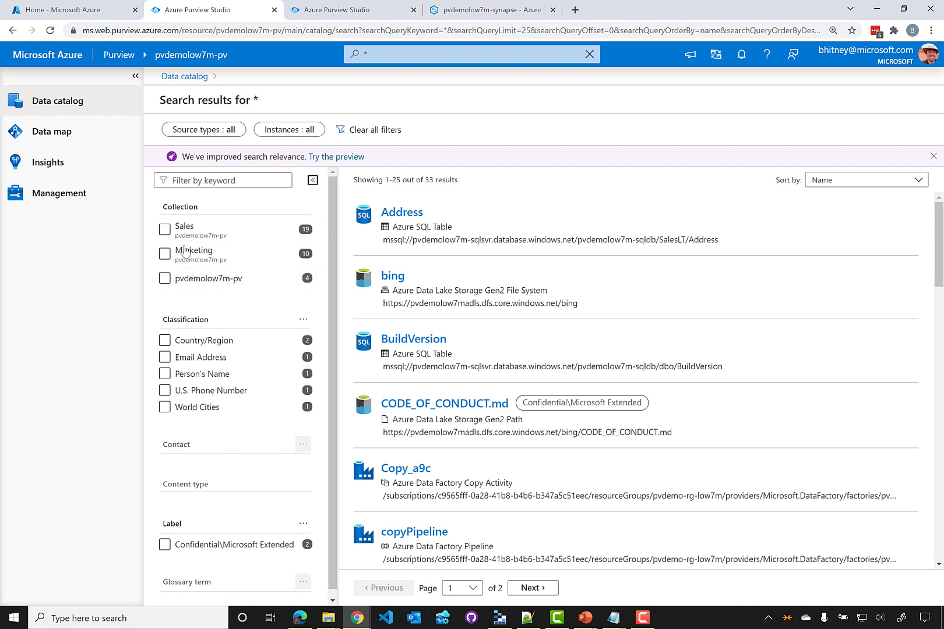
scroll(178, 451, "down", 1)
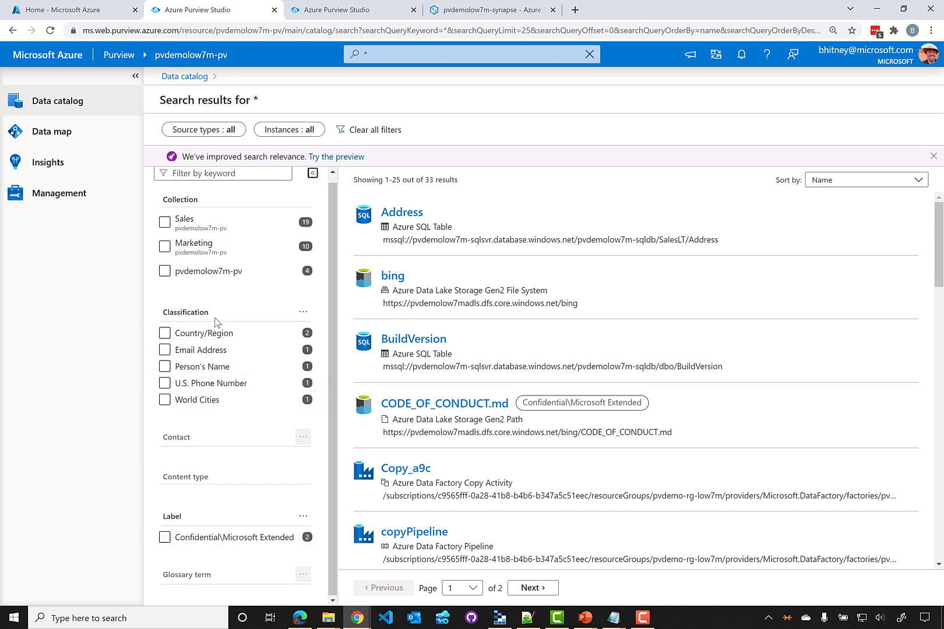
scroll(233, 174, "up", 1)
left_click(252, 258)
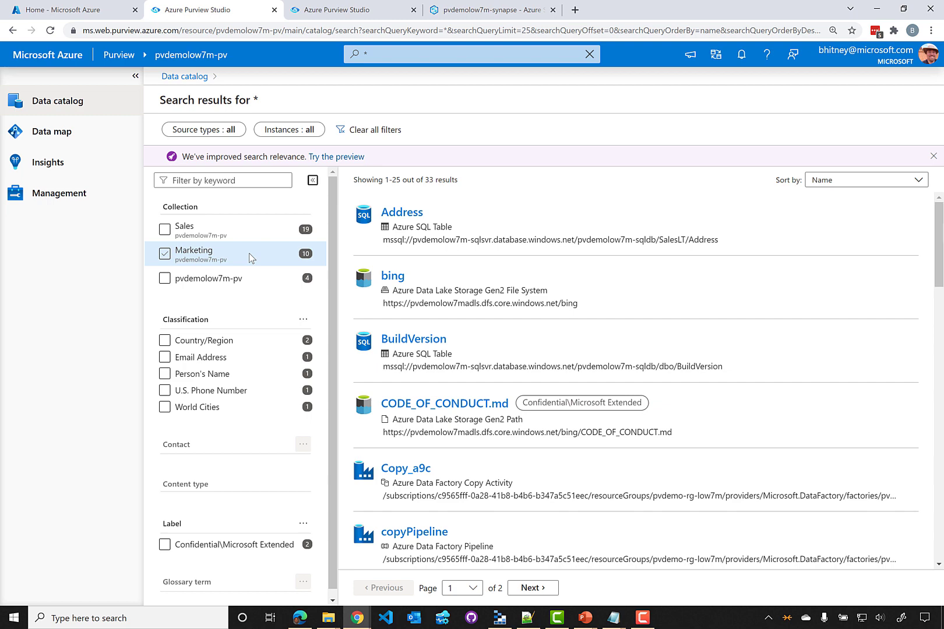
Apply the Marketing filter to get 10 assets and open the QueriesByCountry resource set
left_click(163, 256)
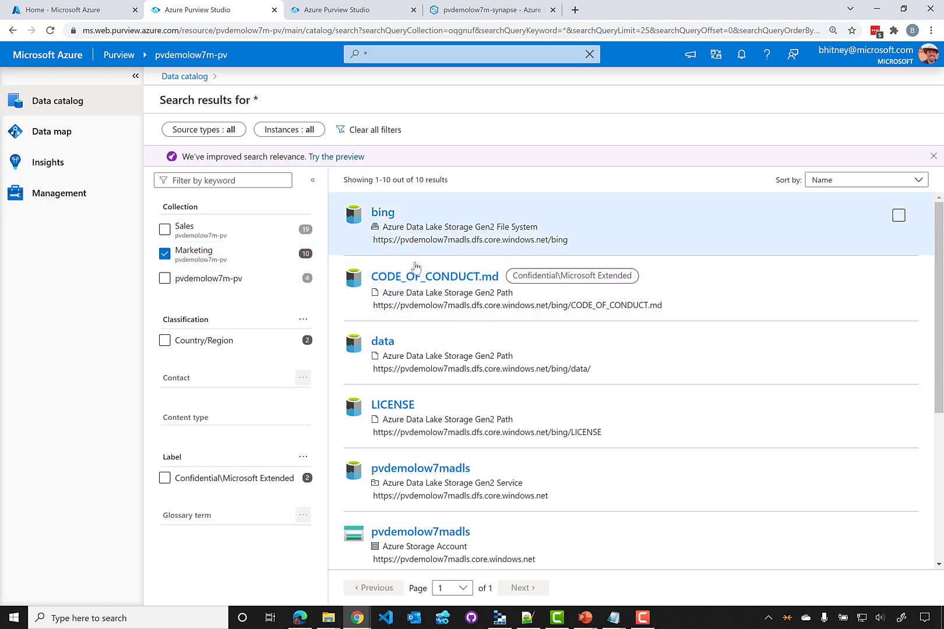
scroll(489, 400, "down", 2)
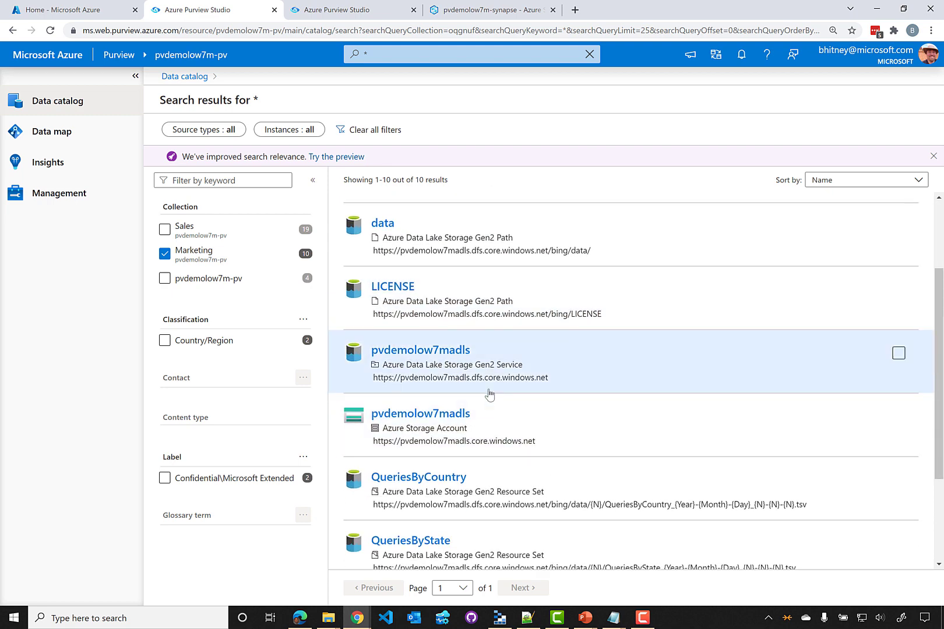
scroll(488, 395, "down", 2)
scroll(569, 434, "down", 1)
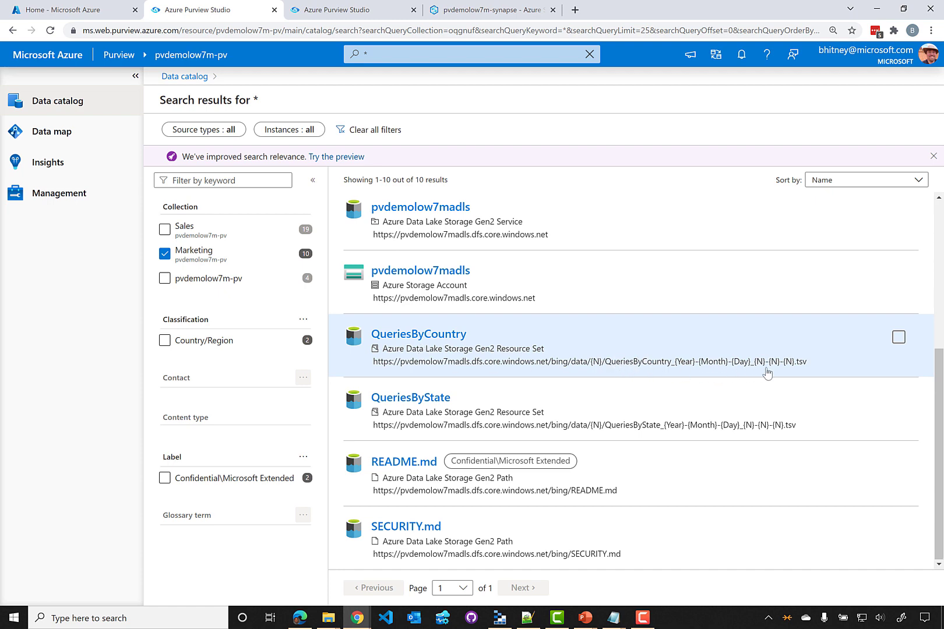
left_click(394, 346)
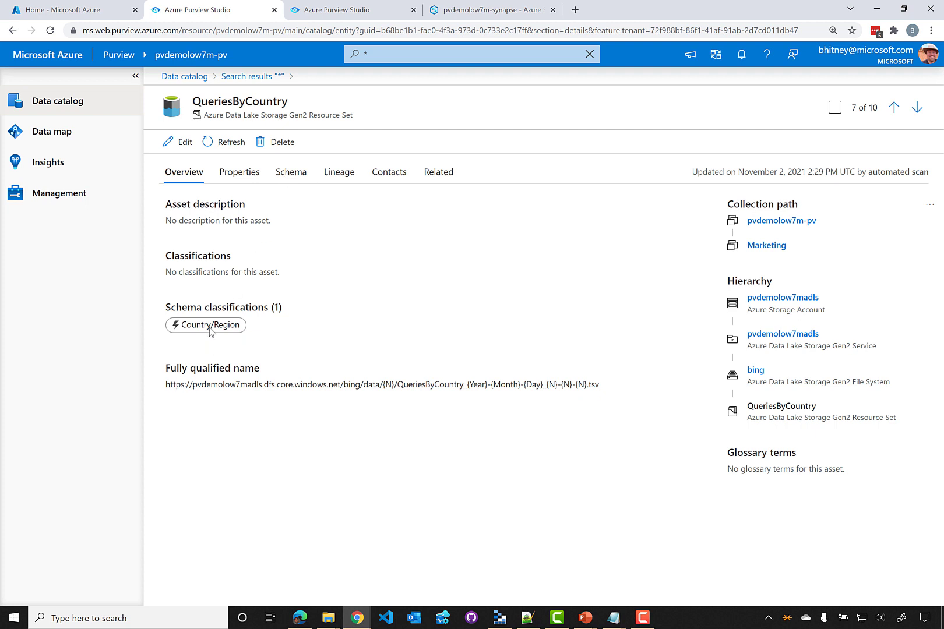
Check QueriesByCountry's Country column is classified Country/Region, then filter Marketing results to label Confidential\Microsoft Extended
left_click(298, 178)
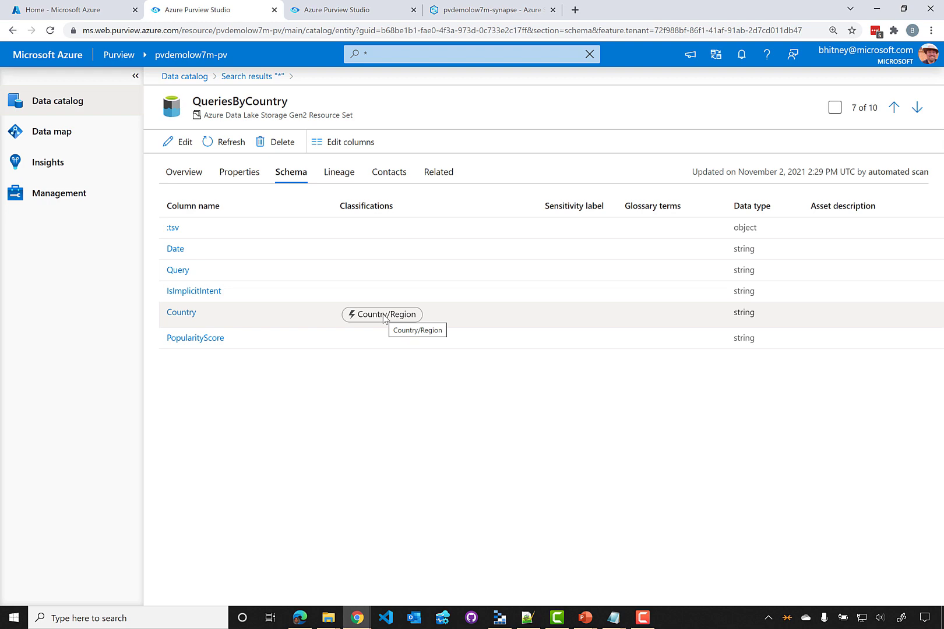
left_click(246, 76)
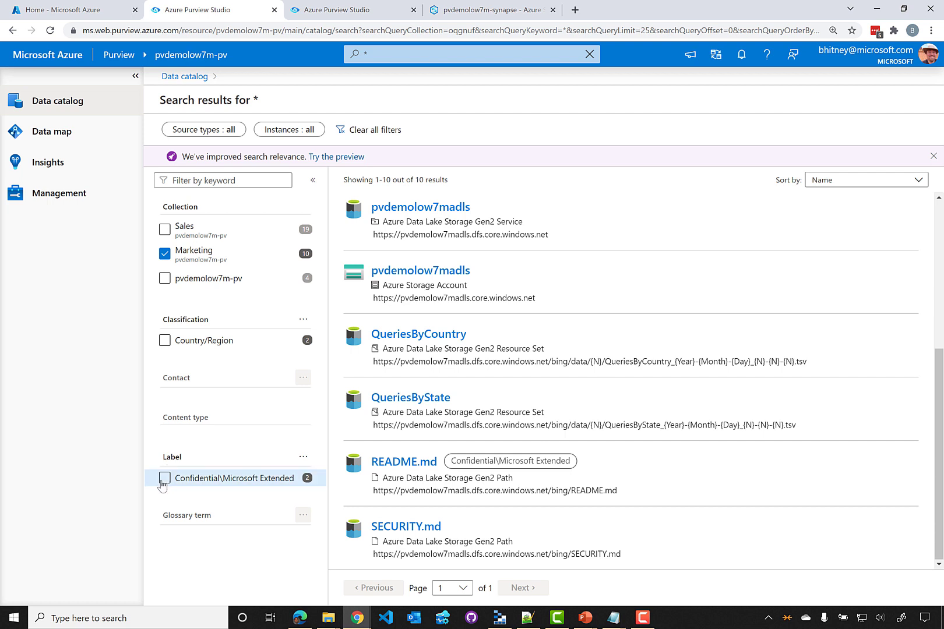
left_click(165, 478)
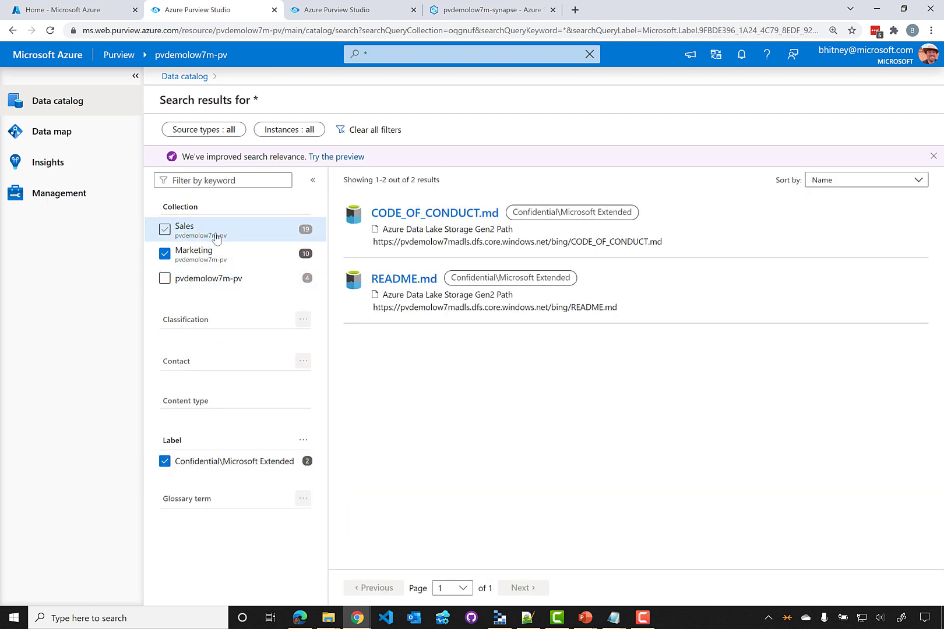
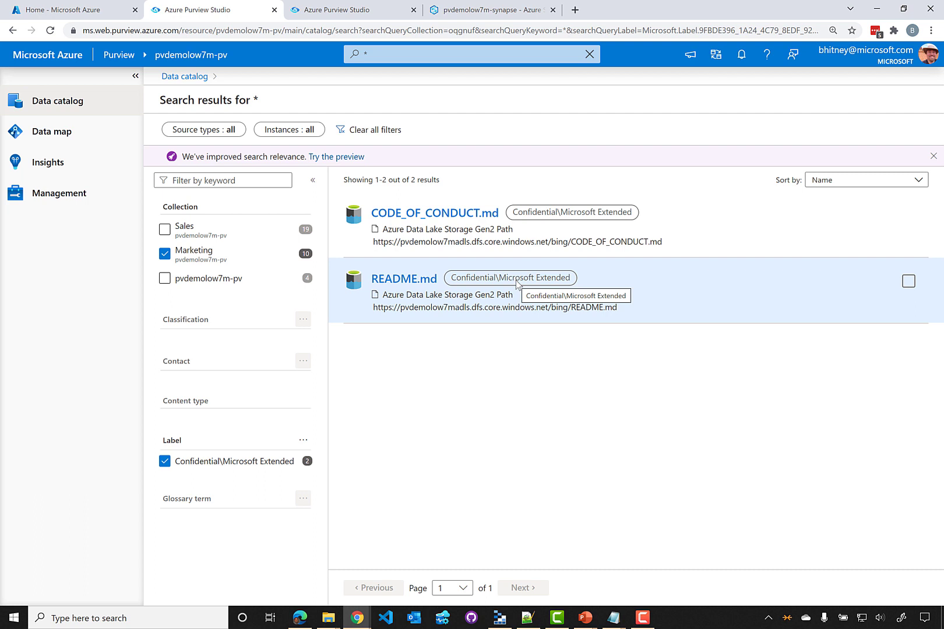
Drop the Confidential label and Marketing filters, filter to Sales, and open the Customer table
left_click(165, 461)
left_click(165, 254)
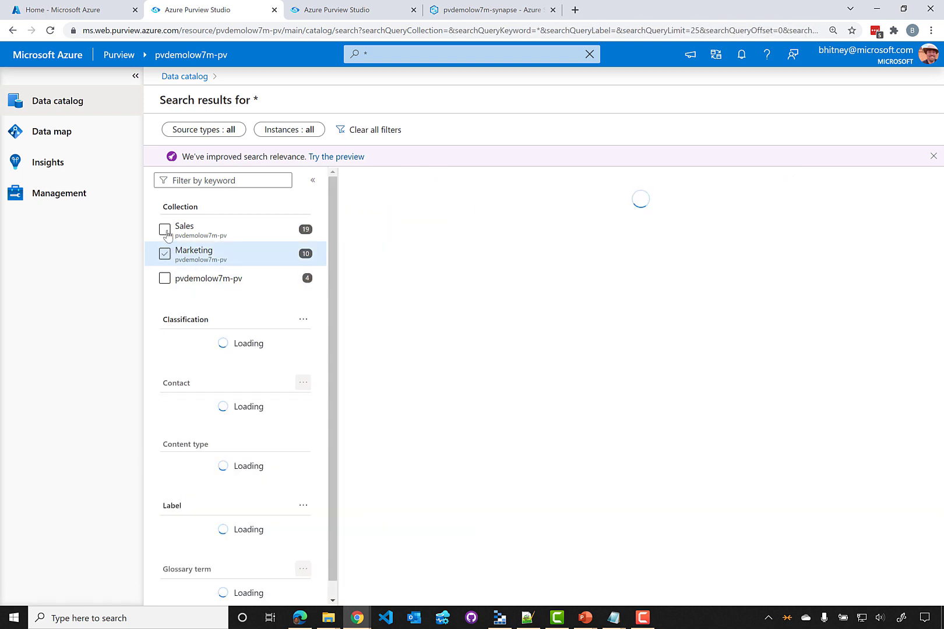
left_click(165, 229)
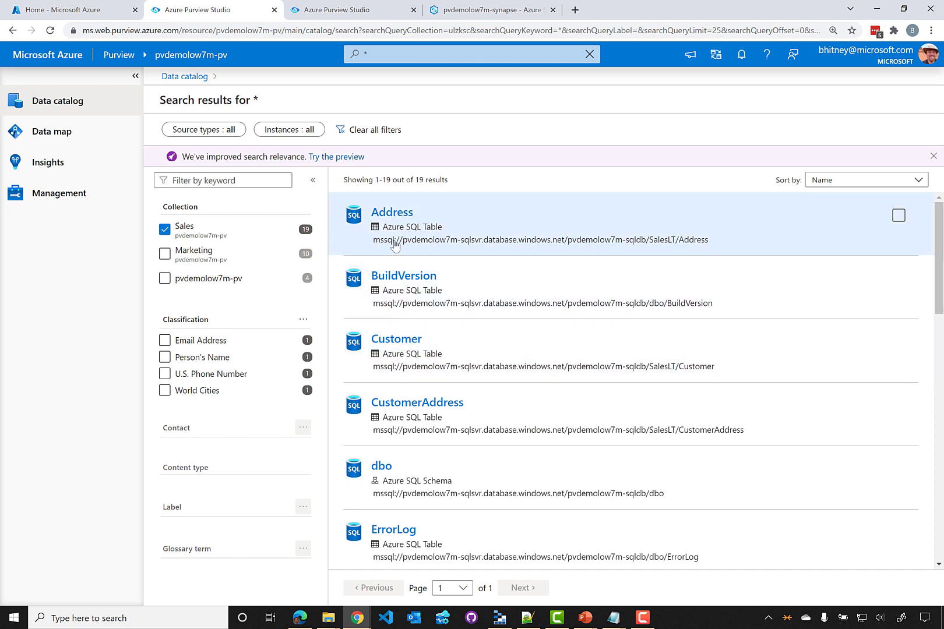
left_click(403, 345)
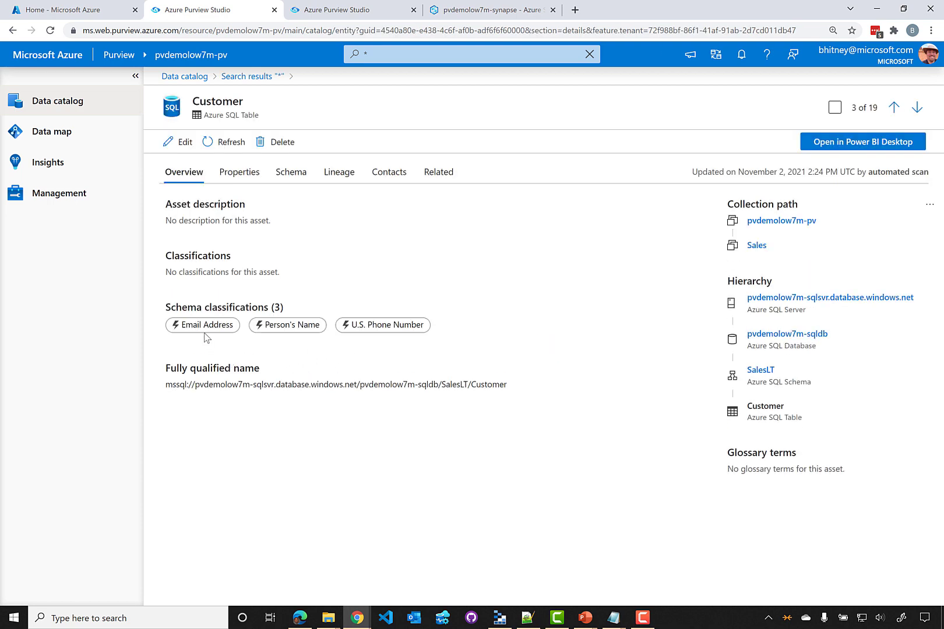
View the Customer table's Schema tab and start editing the asset
left_click(291, 179)
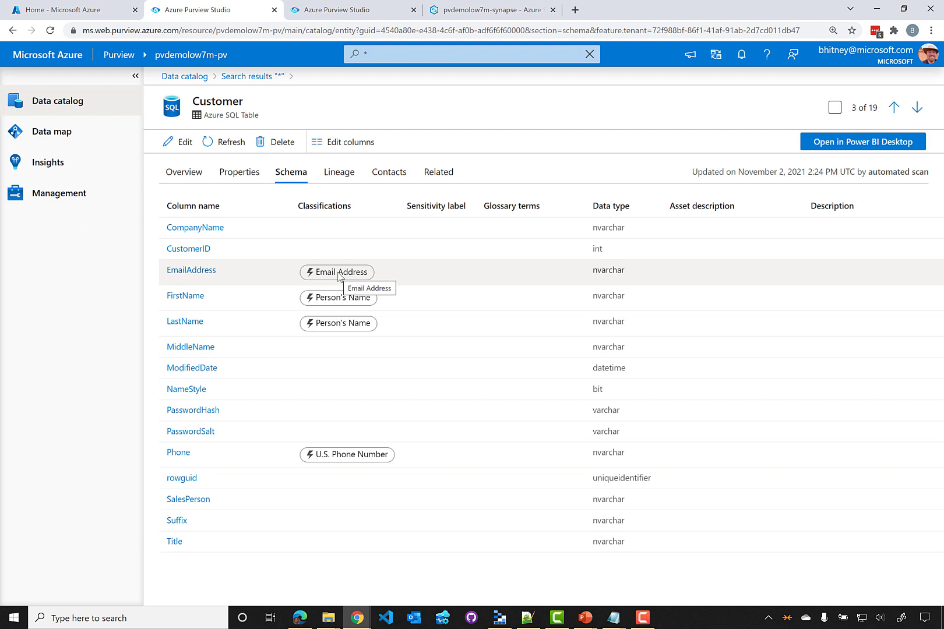
left_click(174, 147)
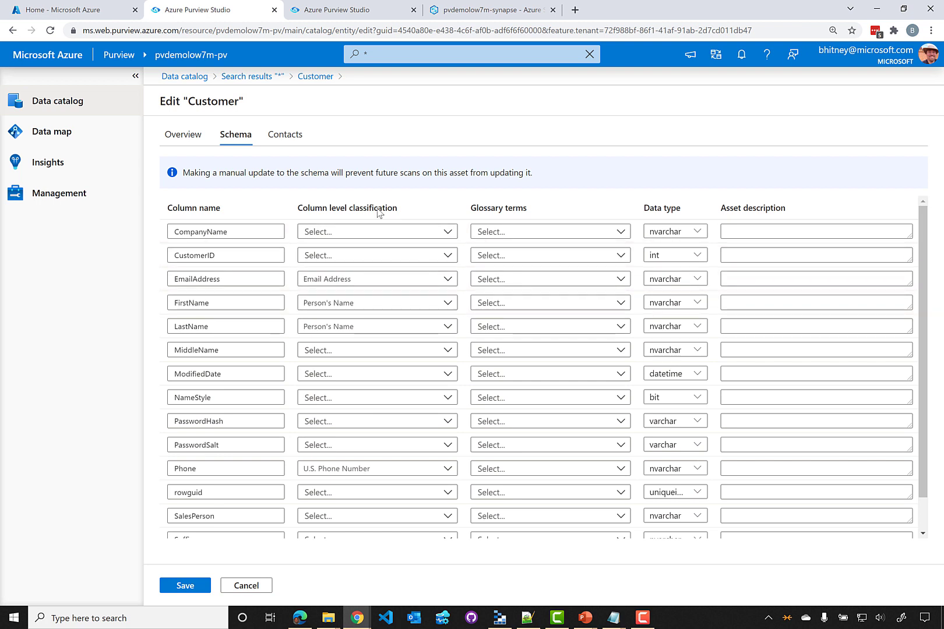
Inspect EmailAddress and CustomerID classification choices, filtering by 'cus', without changing them, then go to Contacts
left_click(389, 279)
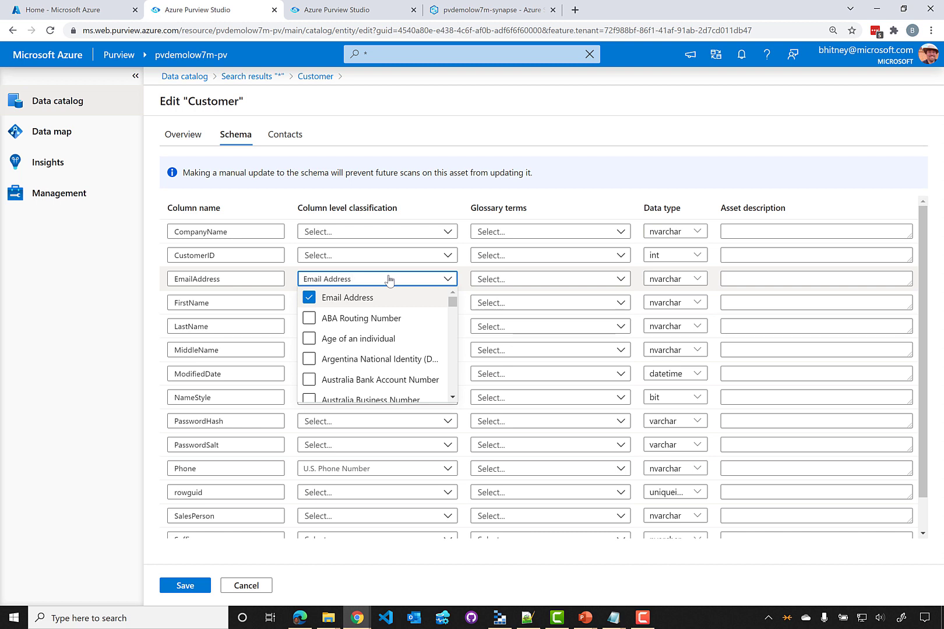
left_click(389, 278)
left_click(367, 257)
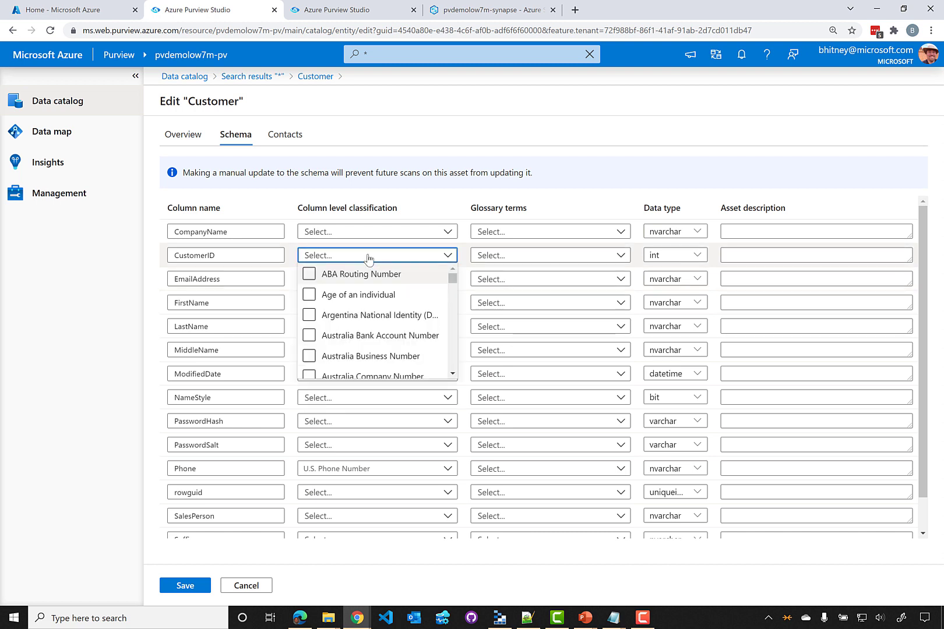
type("ss")
key("BackSpace")
key("BackSpace")
scroll(356, 276, "down", 3)
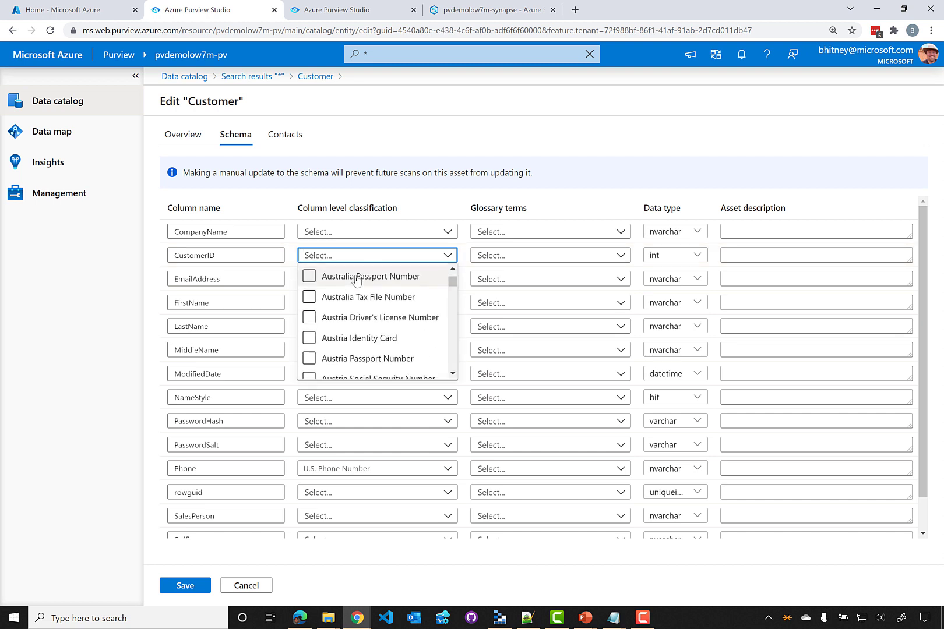
scroll(356, 276, "up", 3)
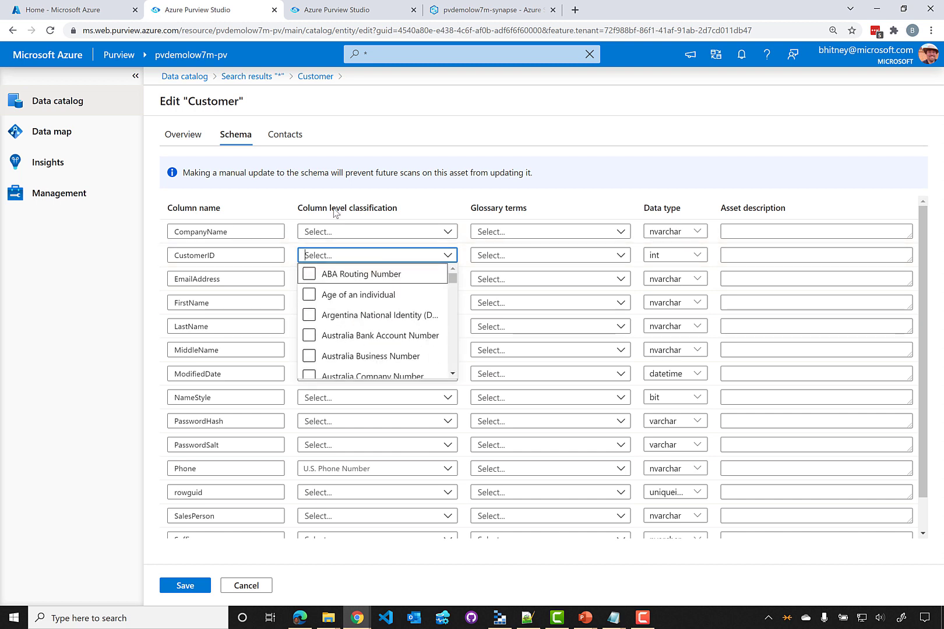
type("cus")
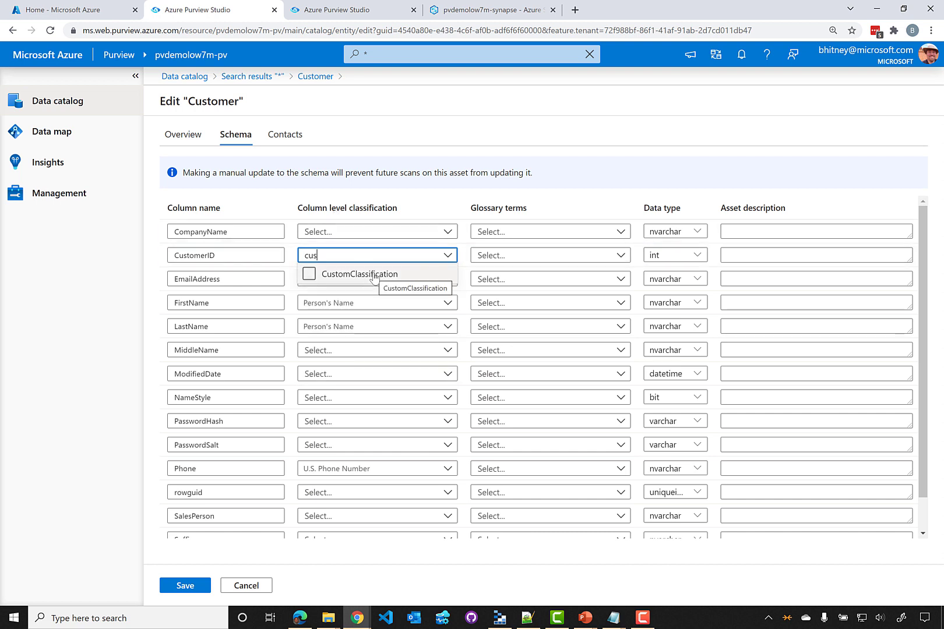
left_click(331, 255)
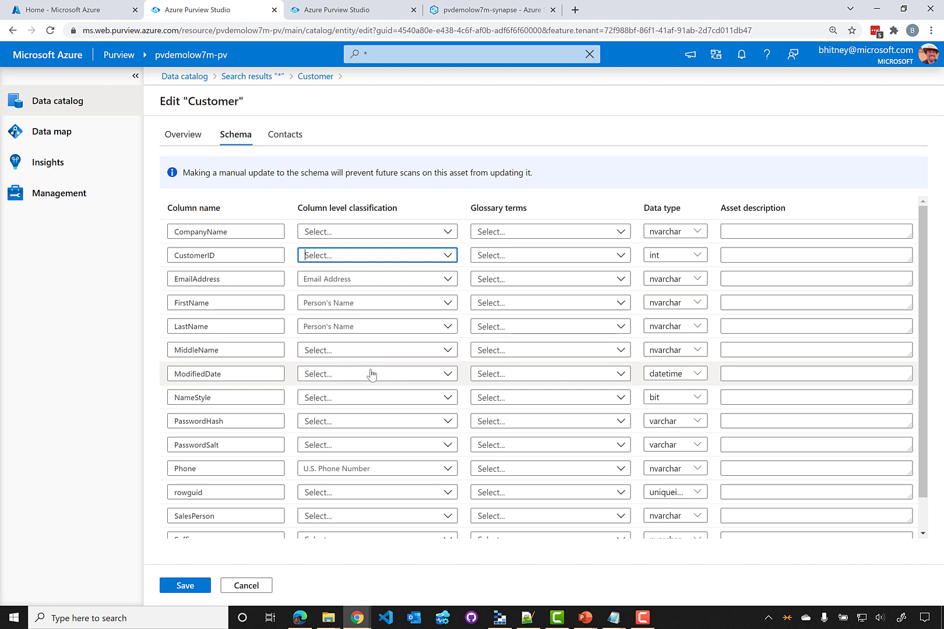
left_click(288, 139)
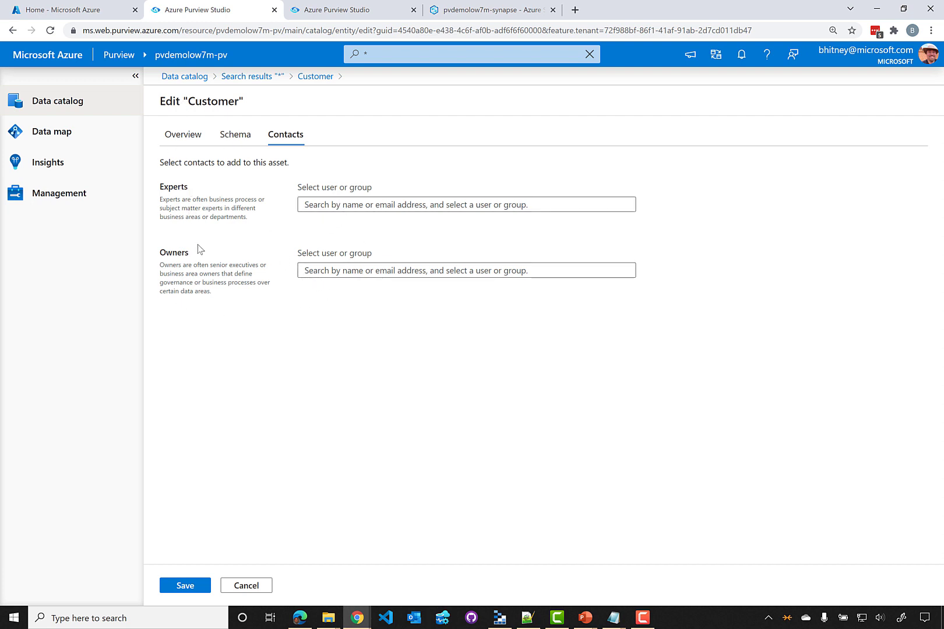
Add a colleague as an Experts contact on the Customer table and save the asset
left_click(347, 209)
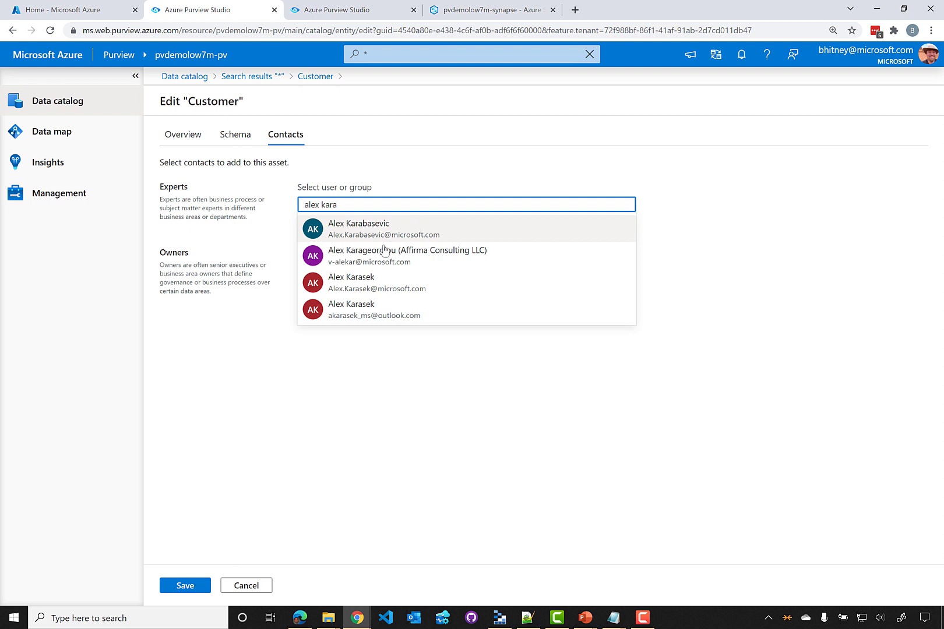
left_click(385, 291)
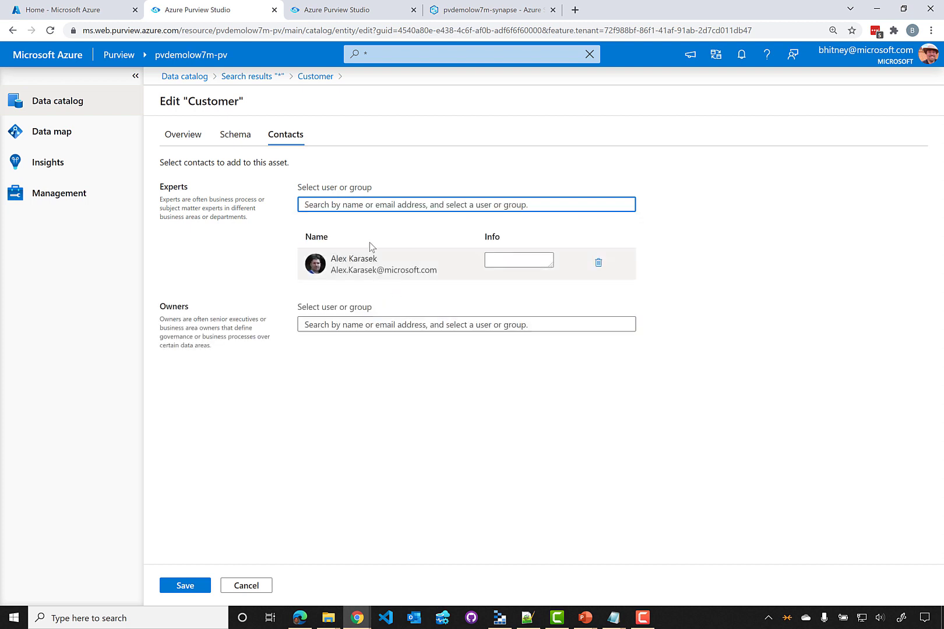
left_click(182, 586)
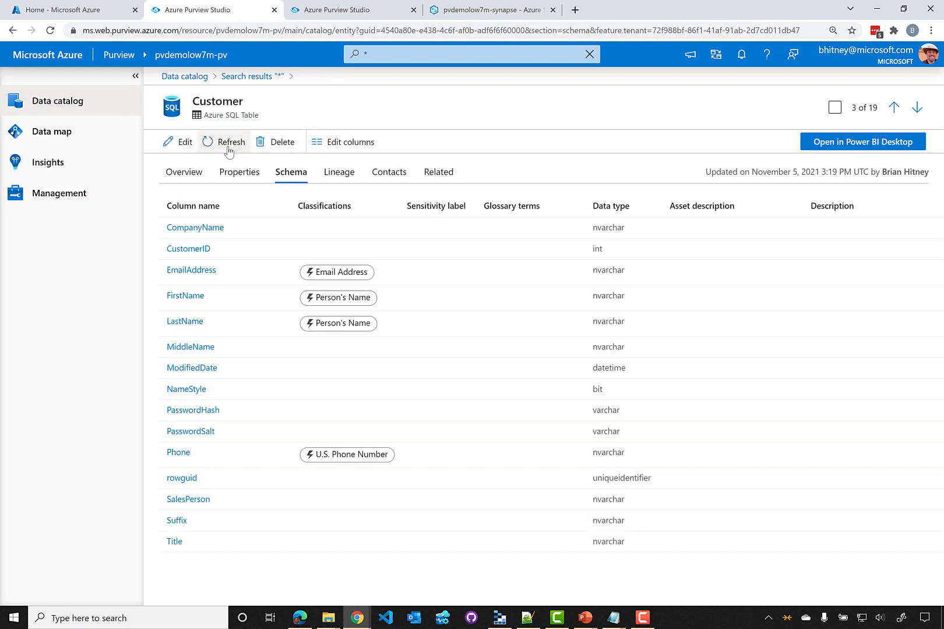
Browse the Sales collection's assets in the Data catalog and toggle a classification filter
left_click(168, 77)
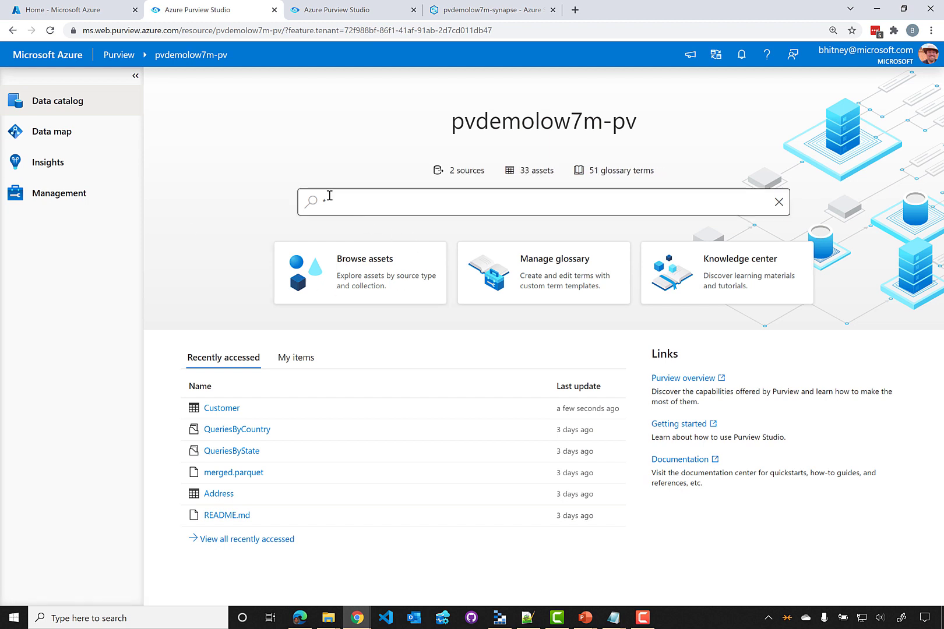
left_click(356, 270)
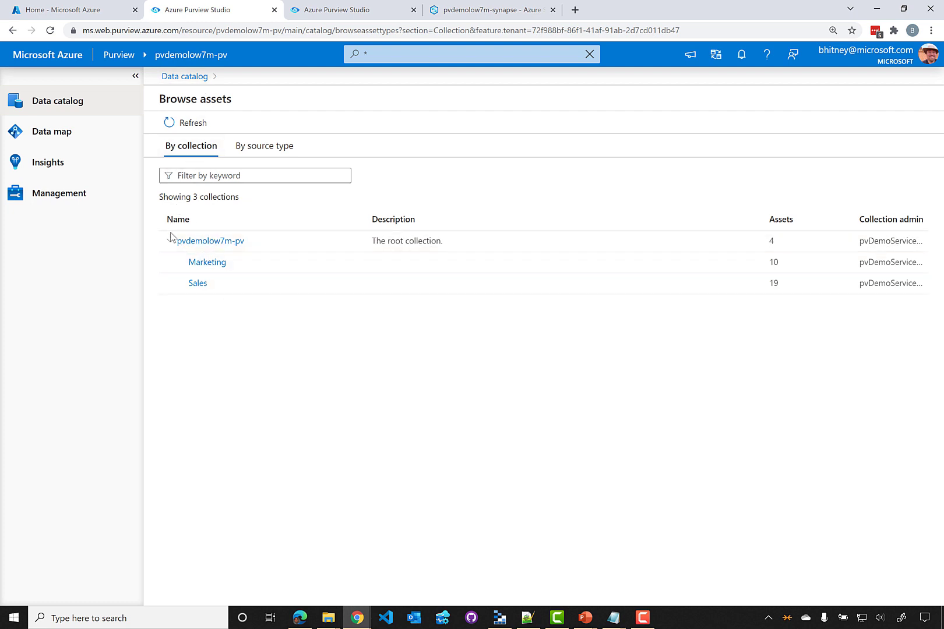
left_click(202, 284)
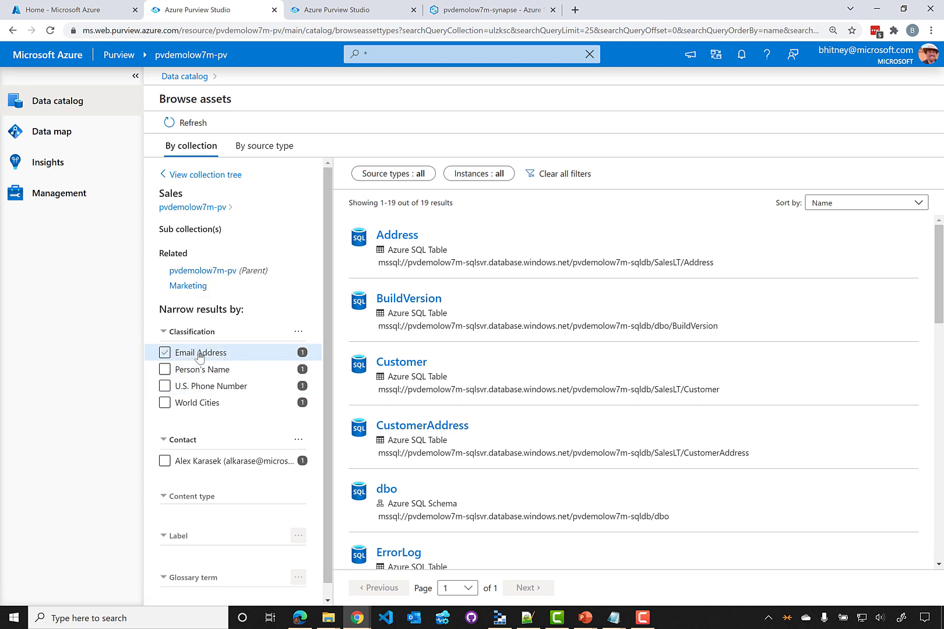
left_click(219, 368)
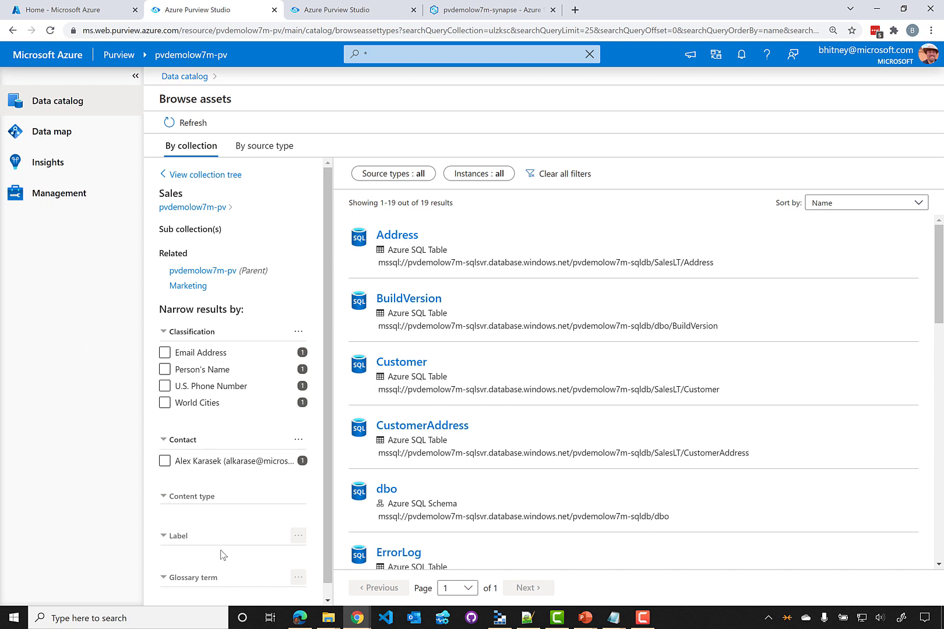
Browse by source type to the Azure Data Lake Storage Gen2 asset, then return to Data catalog
left_click(268, 153)
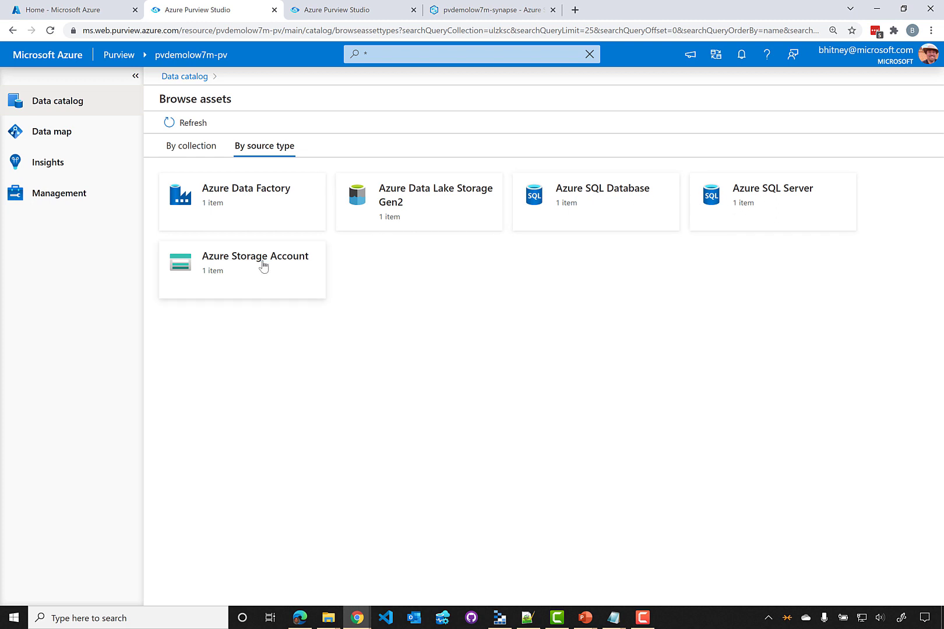
left_click(448, 204)
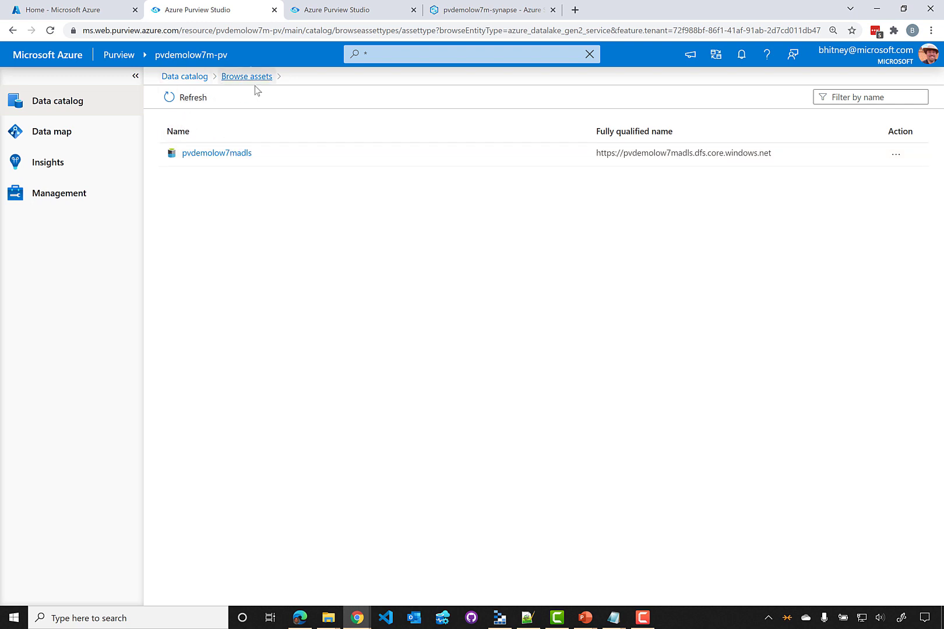
left_click(196, 78)
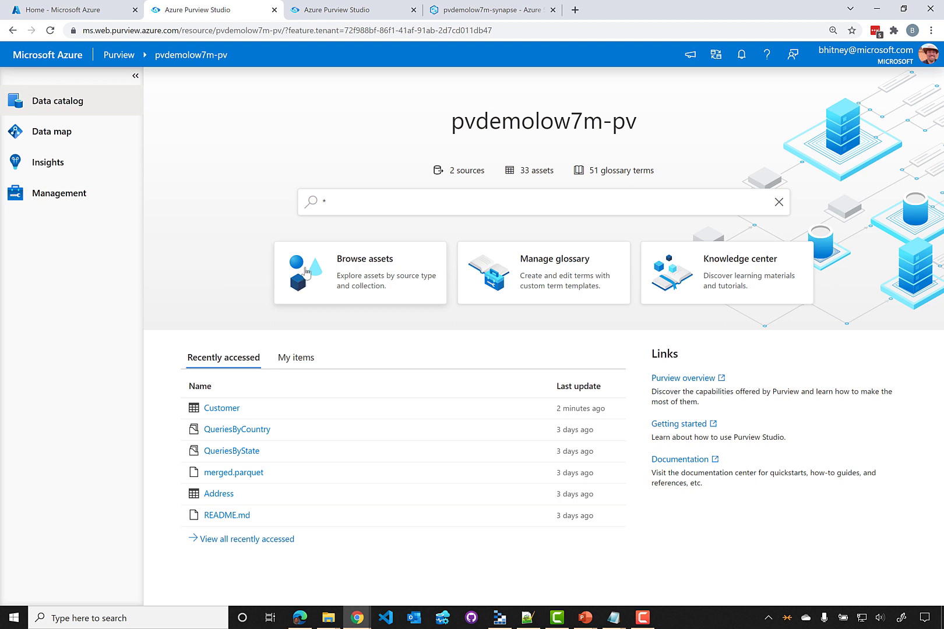
Search the catalog for 'customer', open CustomerAddress and review its columns, then return to Data catalog
left_click(353, 205)
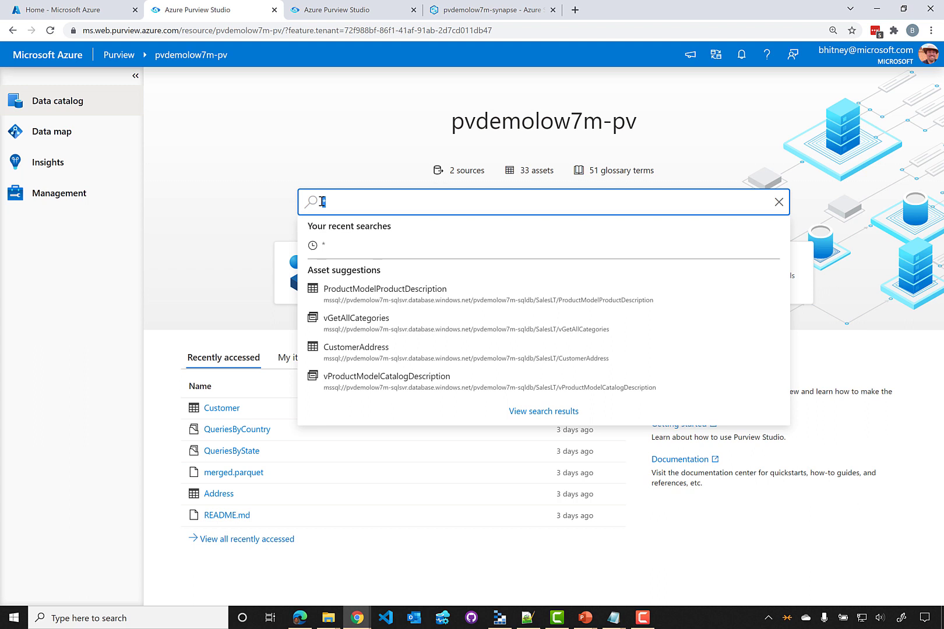
type("customers")
key("BackSpace")
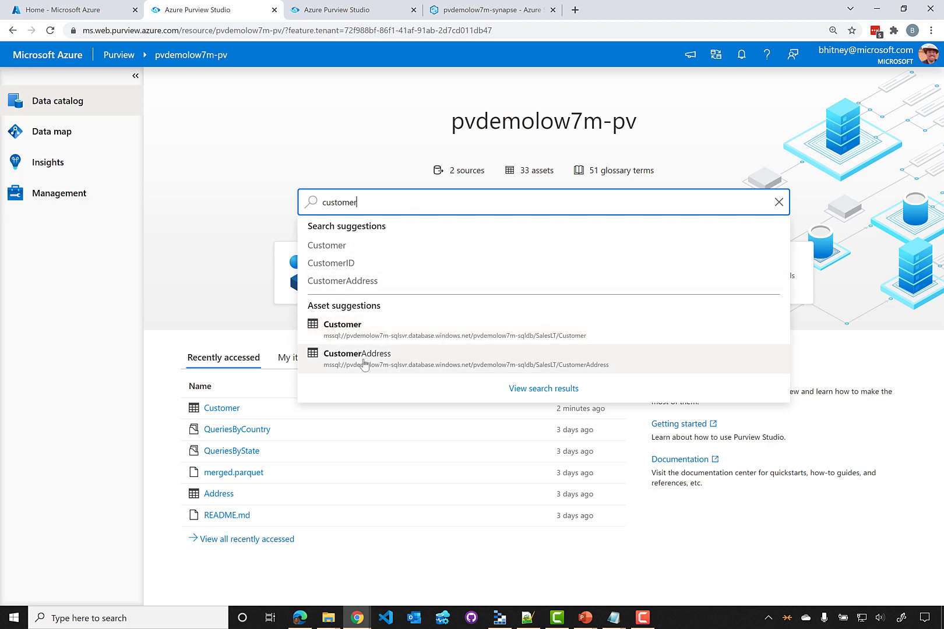
left_click(364, 364)
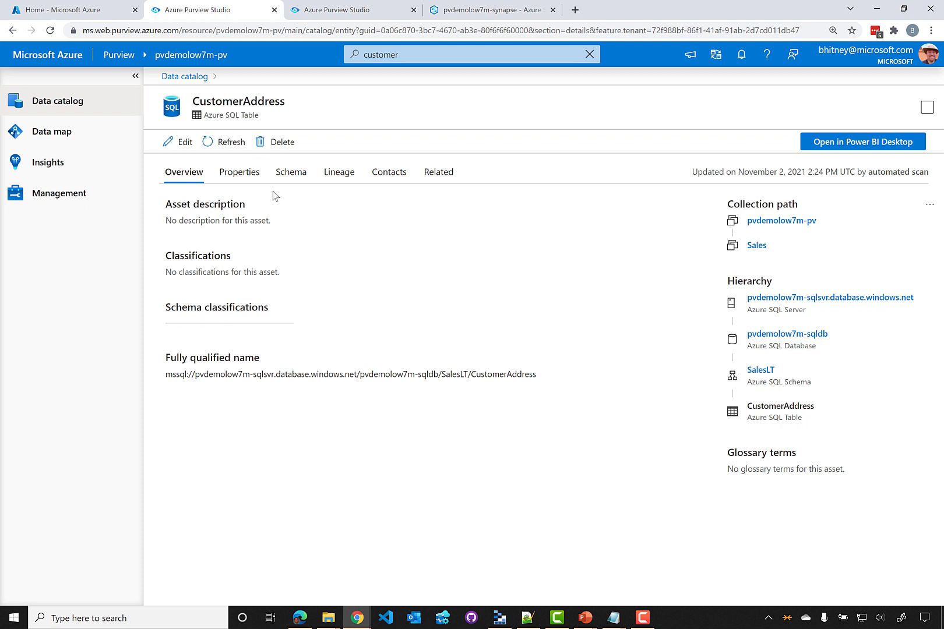
left_click(288, 174)
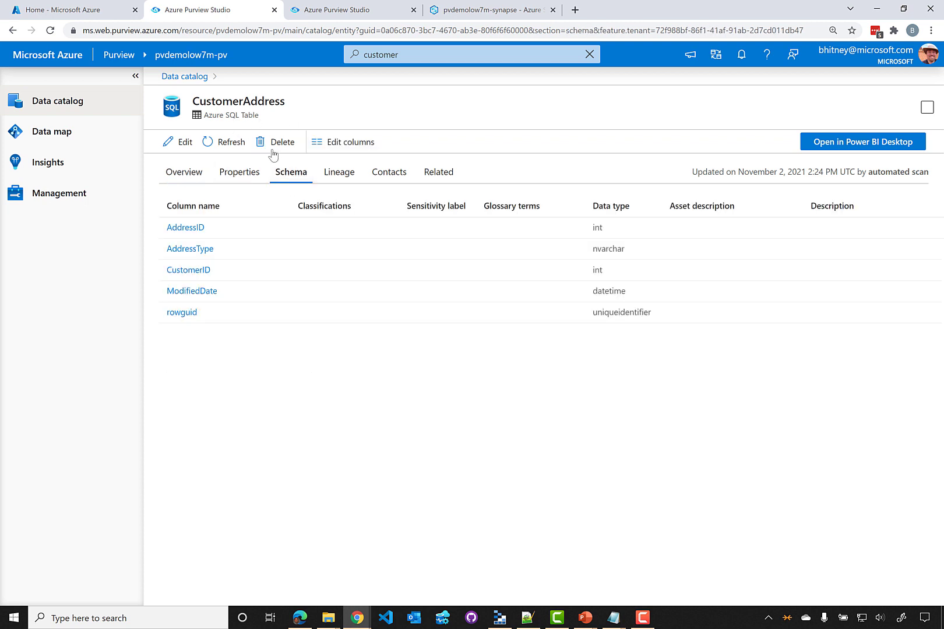
left_click(196, 85)
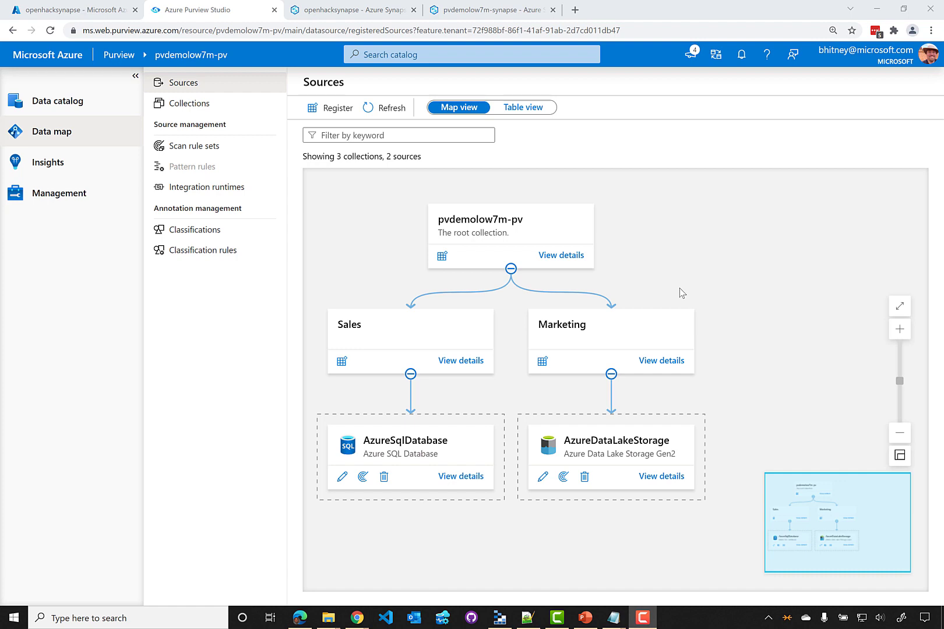
Start a new source registration and pick the Azure Synapse Analytics tile
left_click(330, 116)
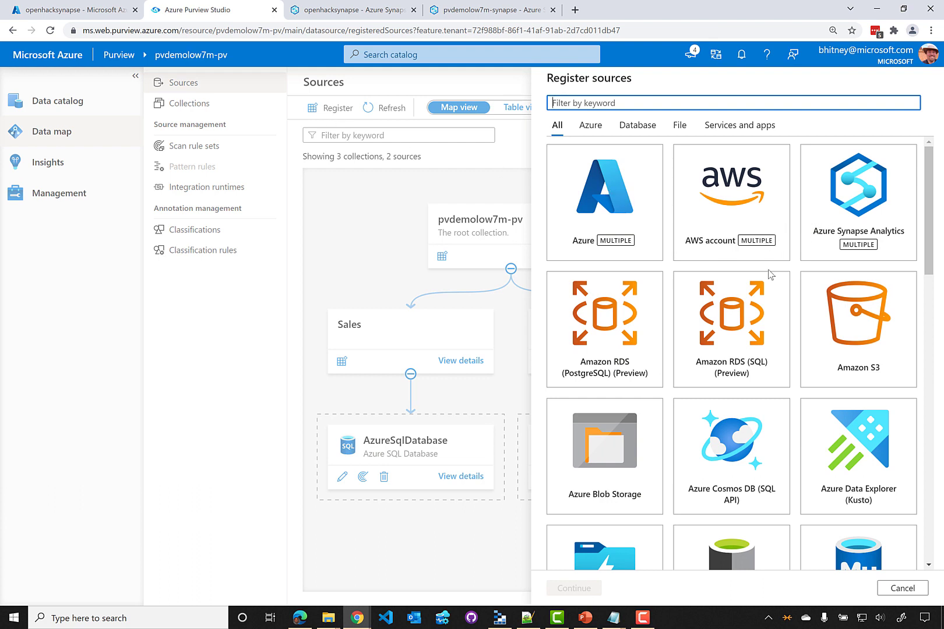
scroll(768, 274, "down", 1)
scroll(767, 274, "down", 4)
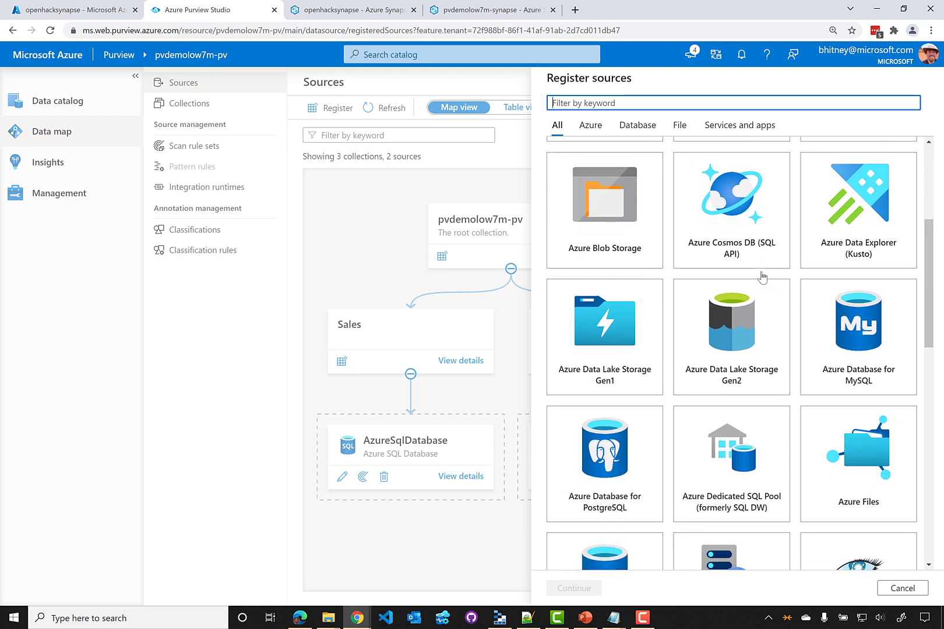
scroll(763, 276, "up", 5)
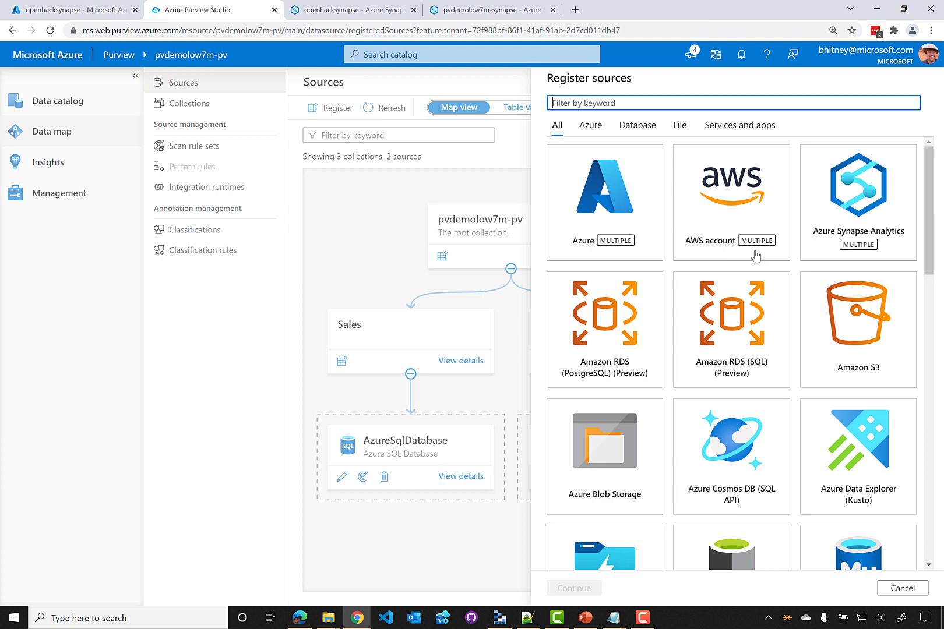
left_click(857, 256)
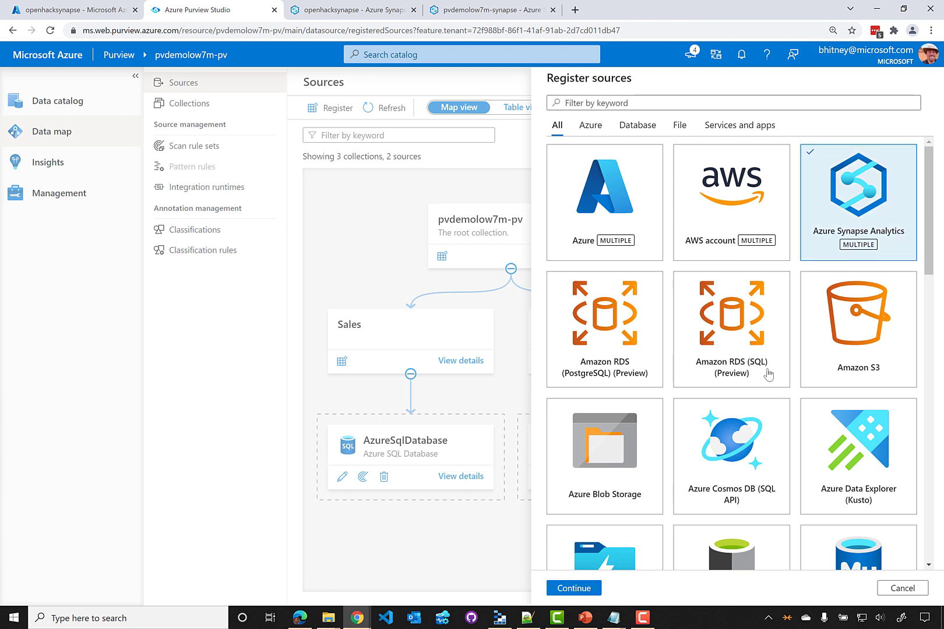
Register the openhacksynapse workspace from subscription Internal 2 as a Synapse source
left_click(590, 588)
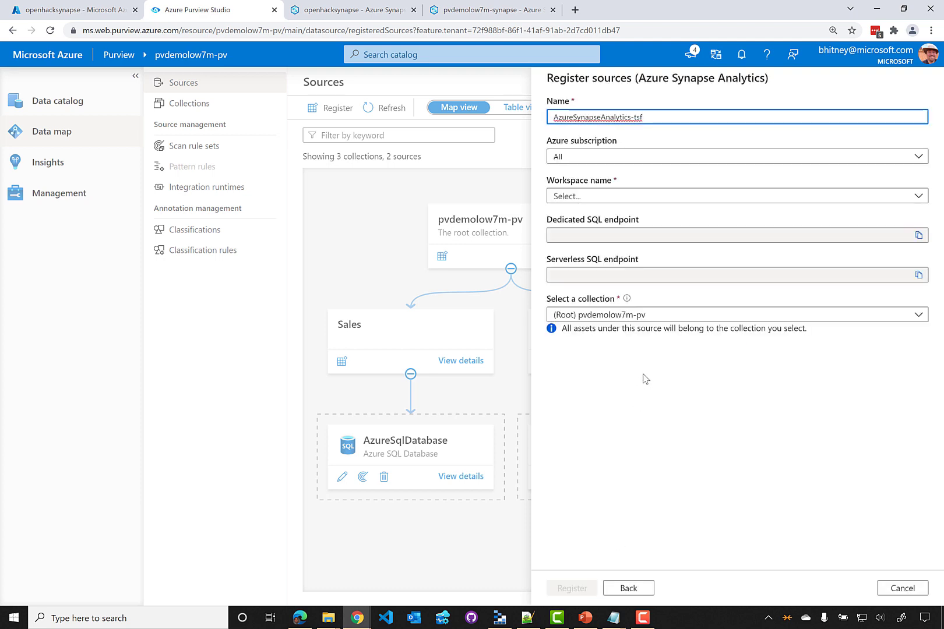
left_click(594, 157)
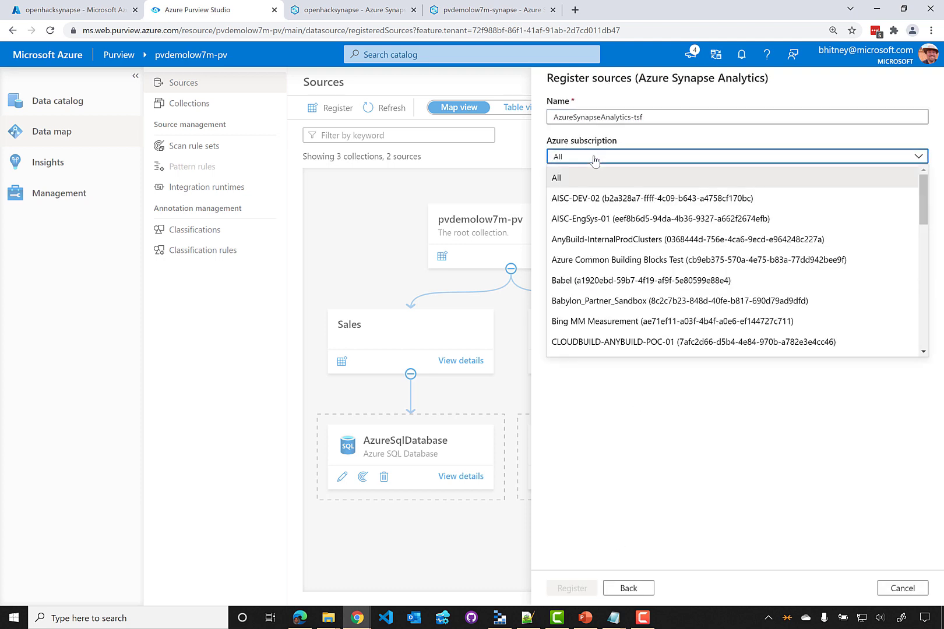
type("intern")
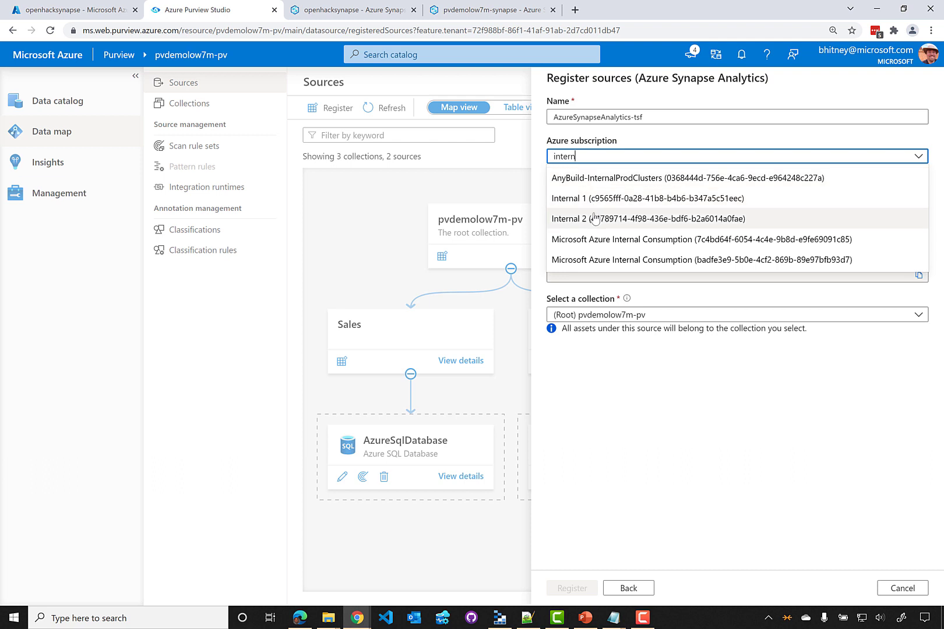
left_click(594, 219)
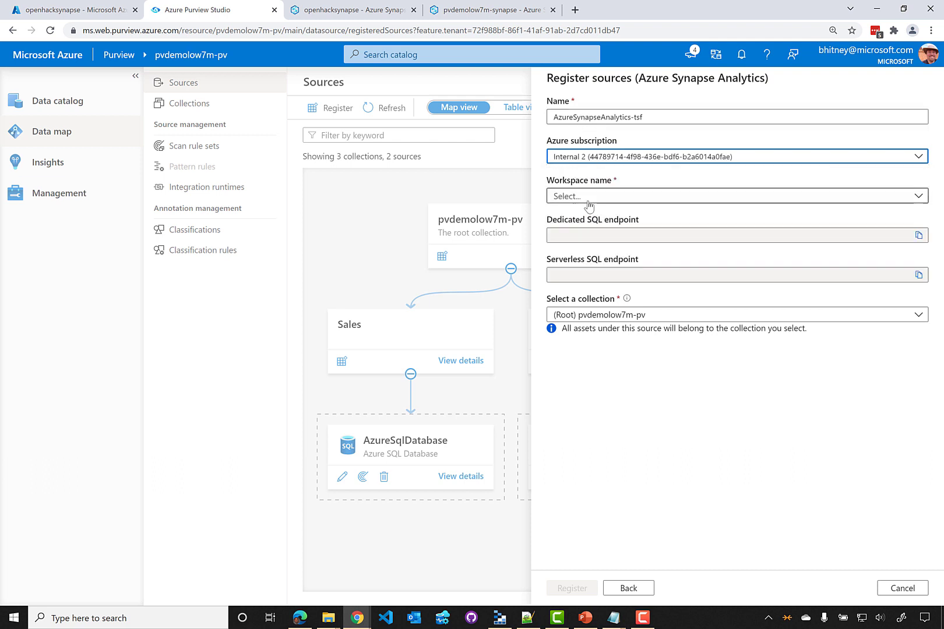
left_click(586, 195)
left_click(590, 220)
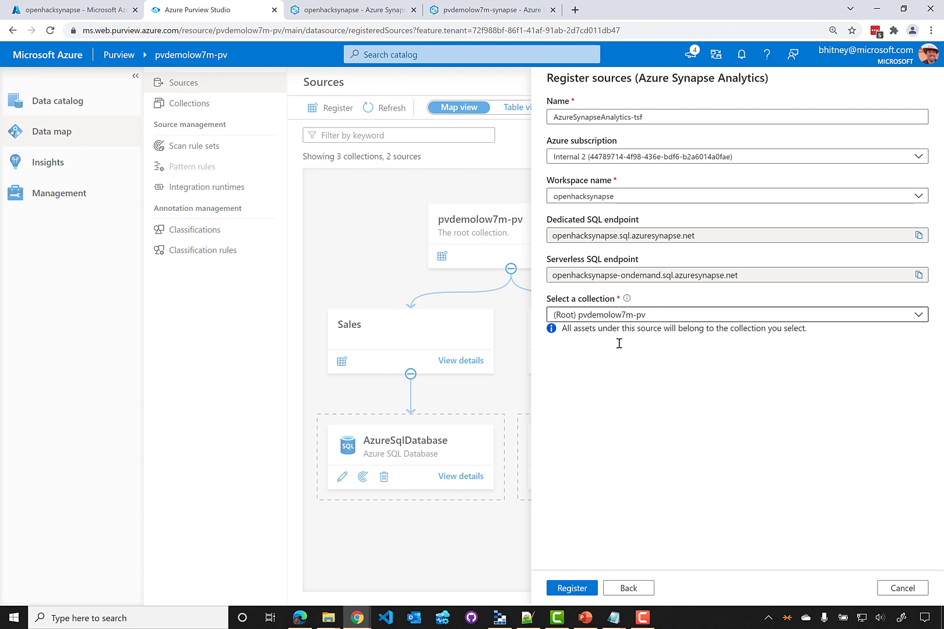
left_click(572, 588)
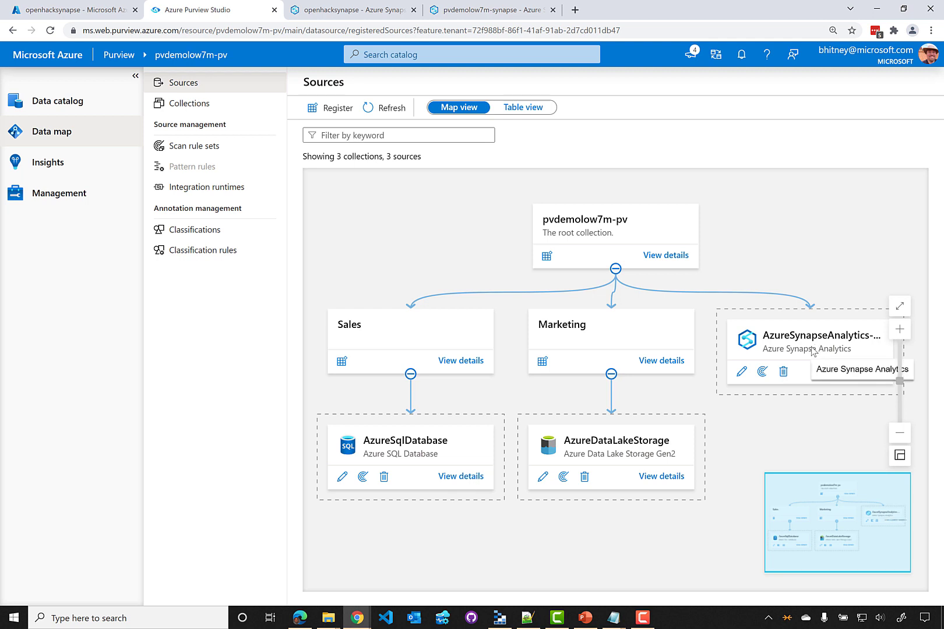
Create a Synapse scan of database pool1 using the Purview MSI credential and test the connection
left_click(761, 373)
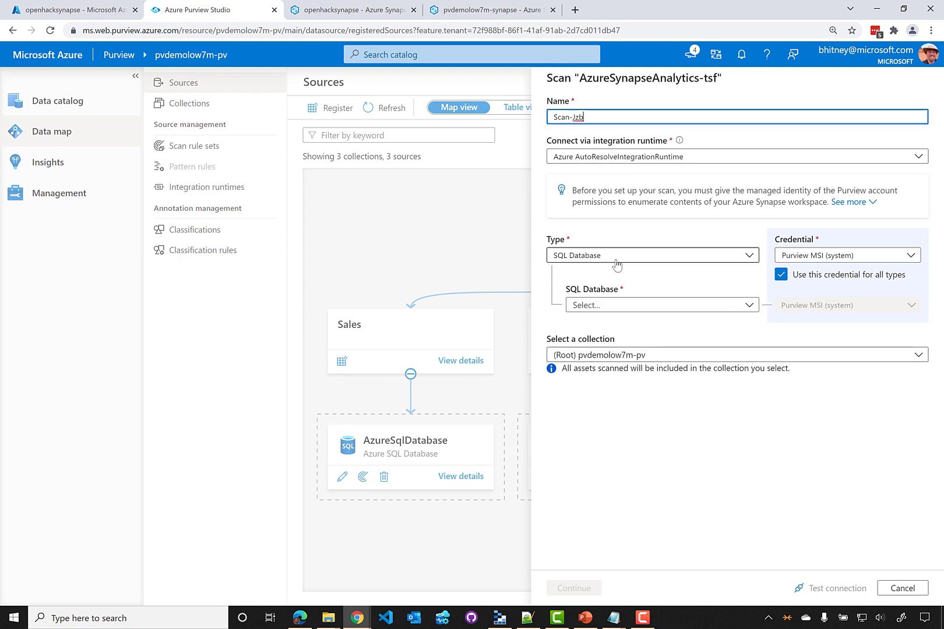
left_click(653, 304)
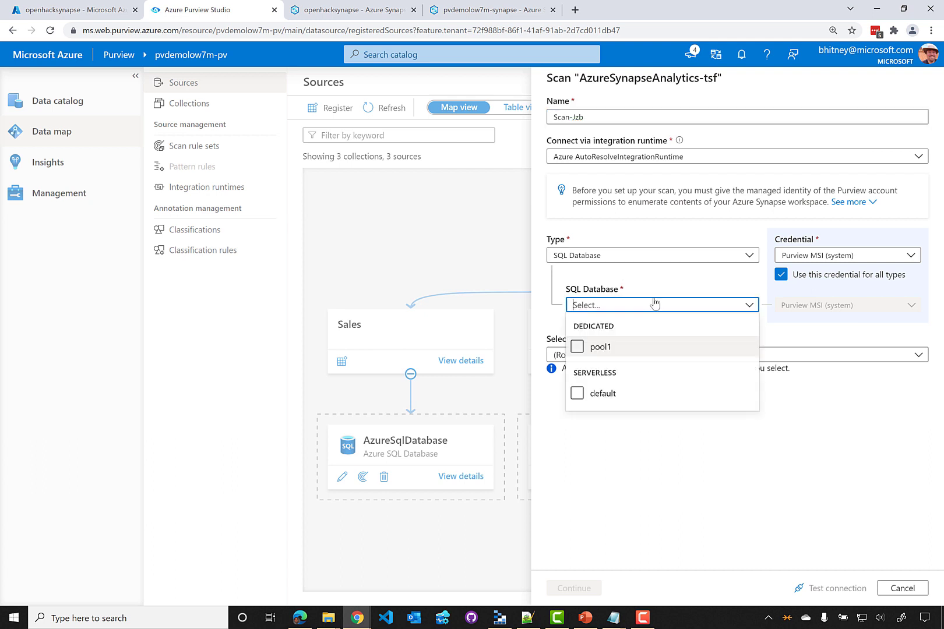
left_click(576, 346)
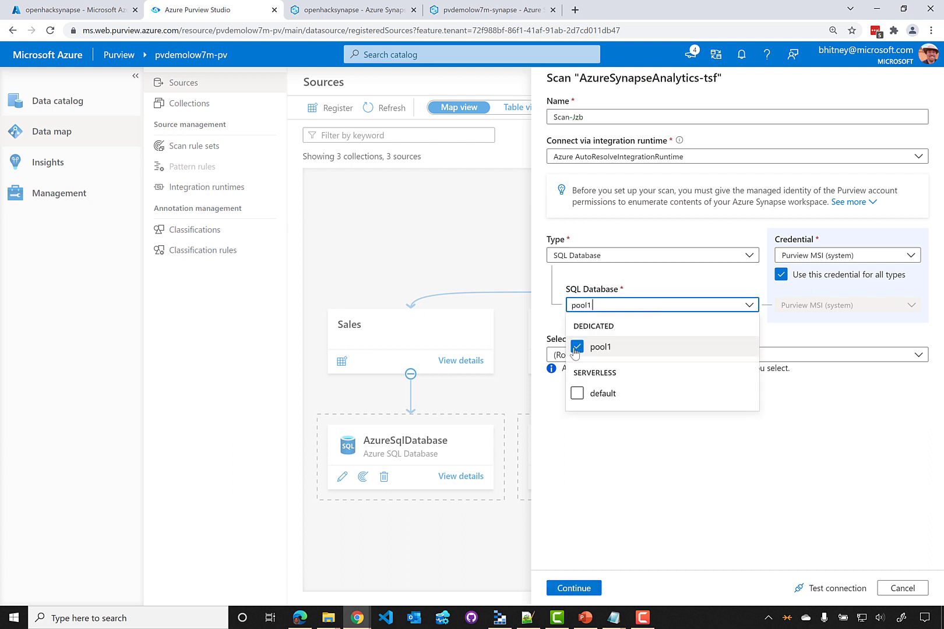
left_click(724, 471)
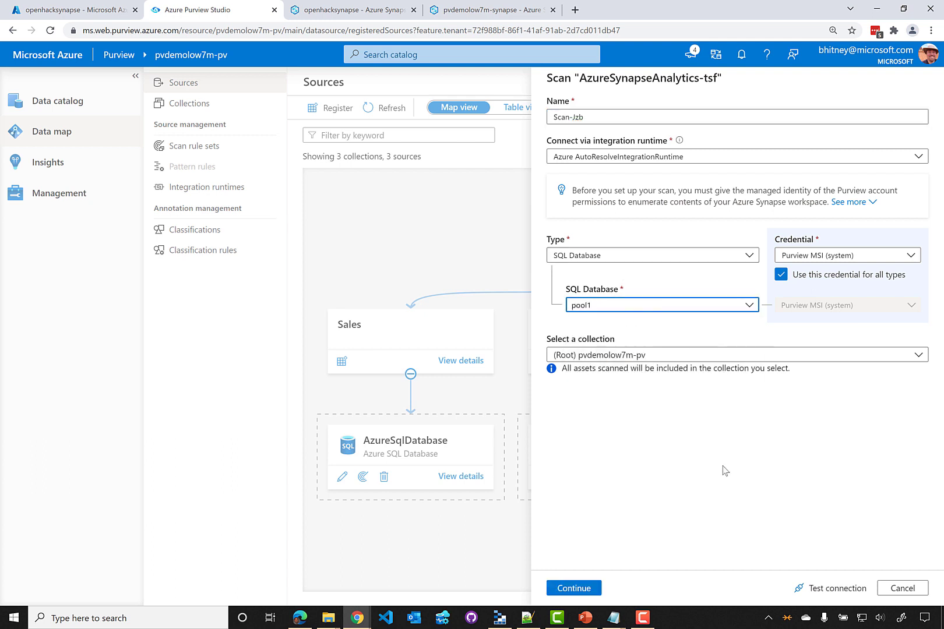
left_click(839, 260)
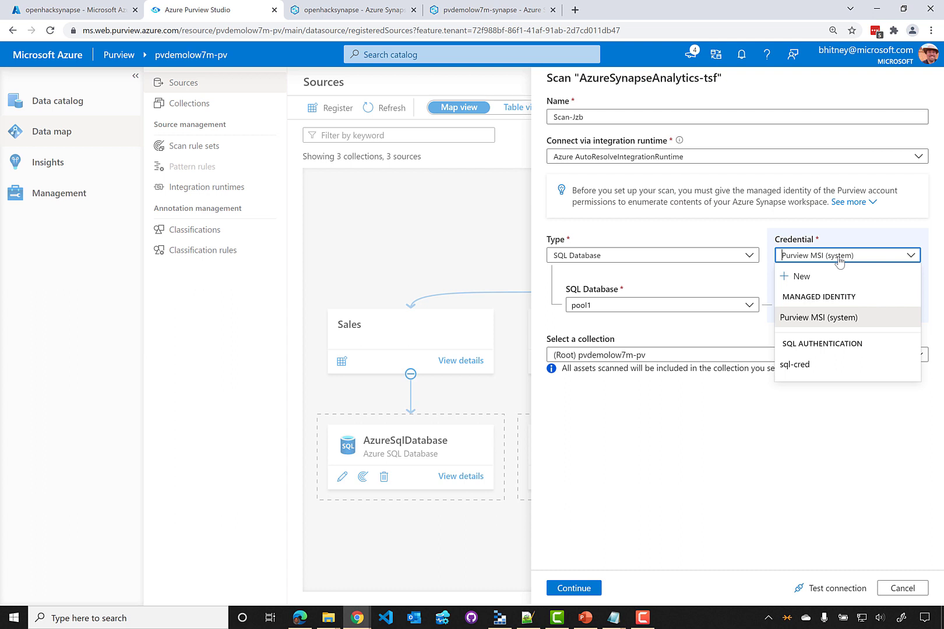
left_click(689, 417)
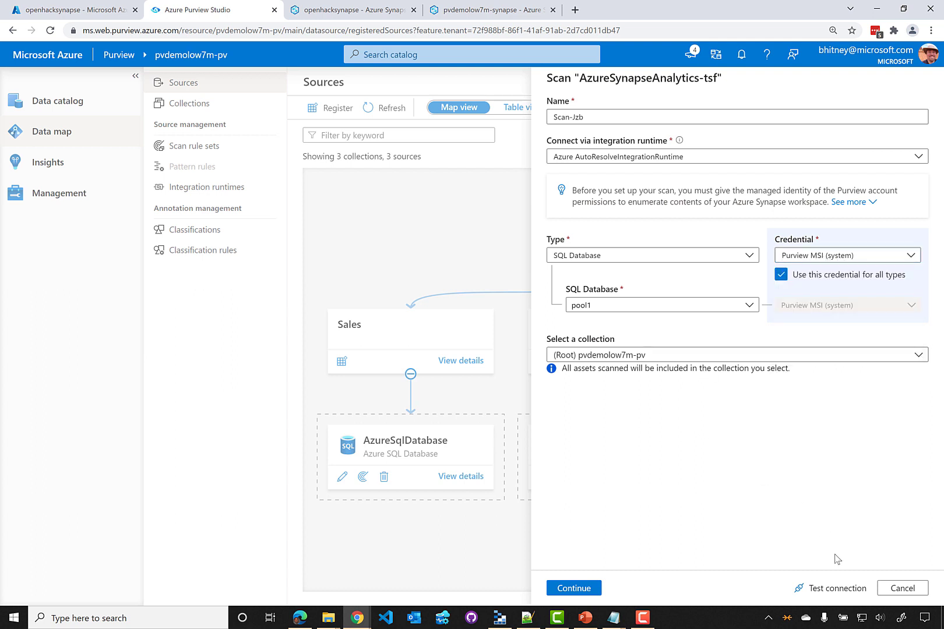
left_click(829, 589)
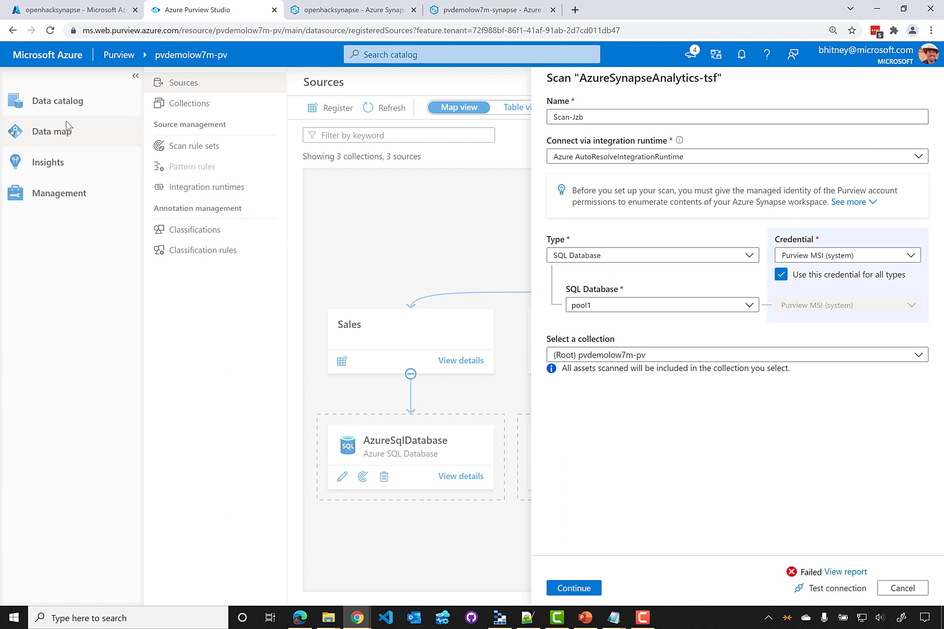
Start a Reader role assignment in openhacksynapse's Access control in the Azure portal
left_click(86, 12)
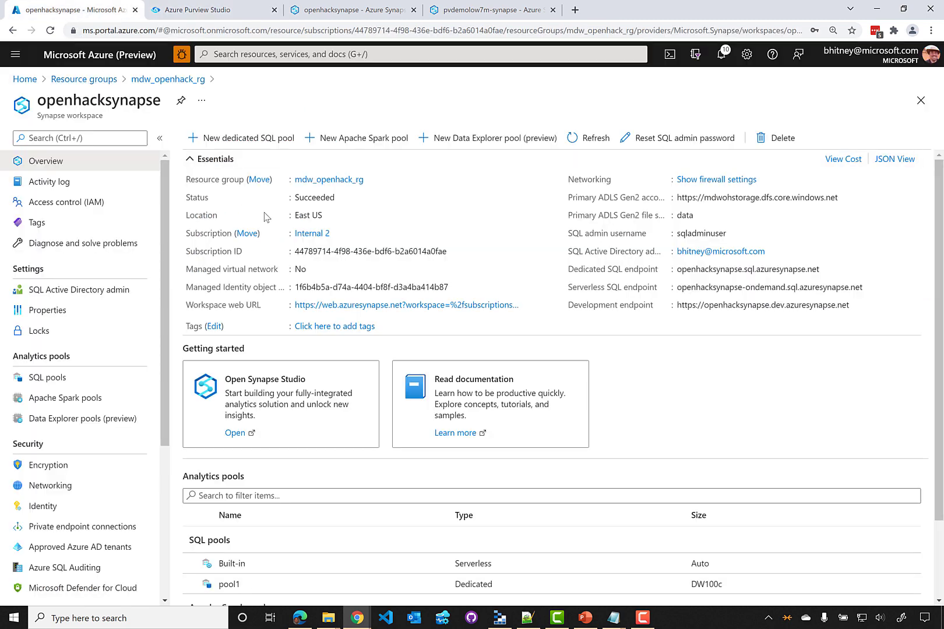
left_click(86, 208)
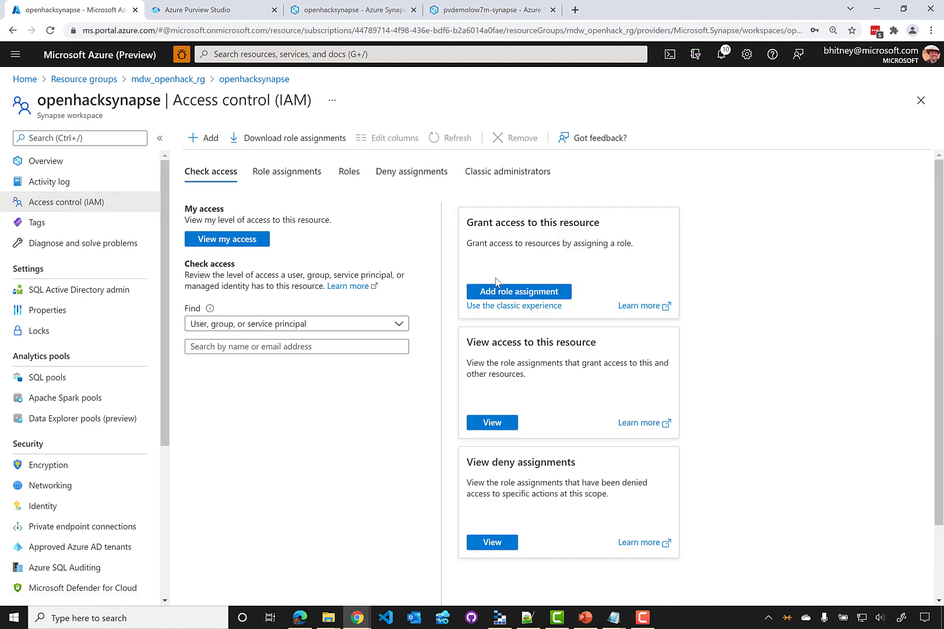
left_click(506, 293)
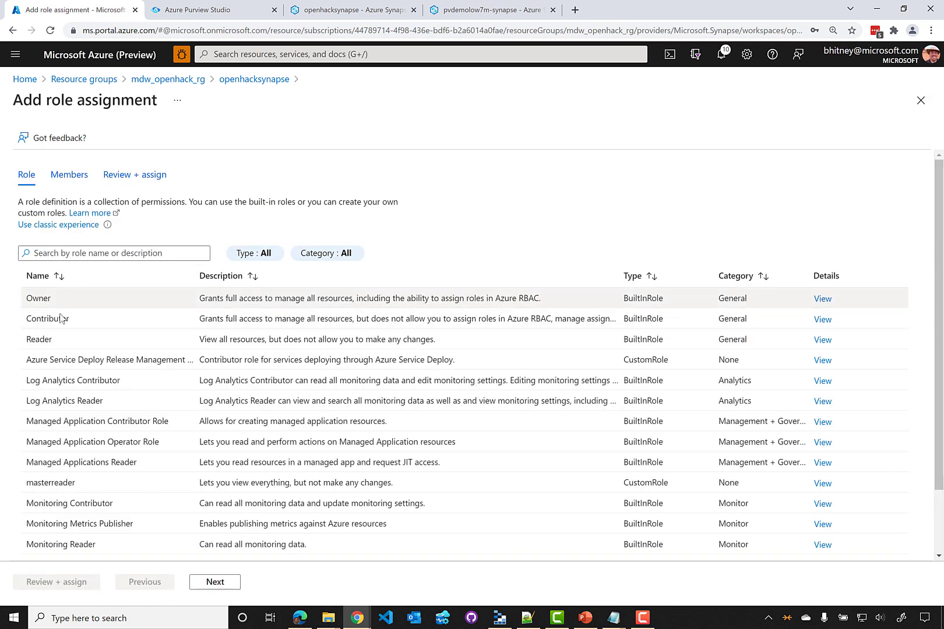
left_click(64, 341)
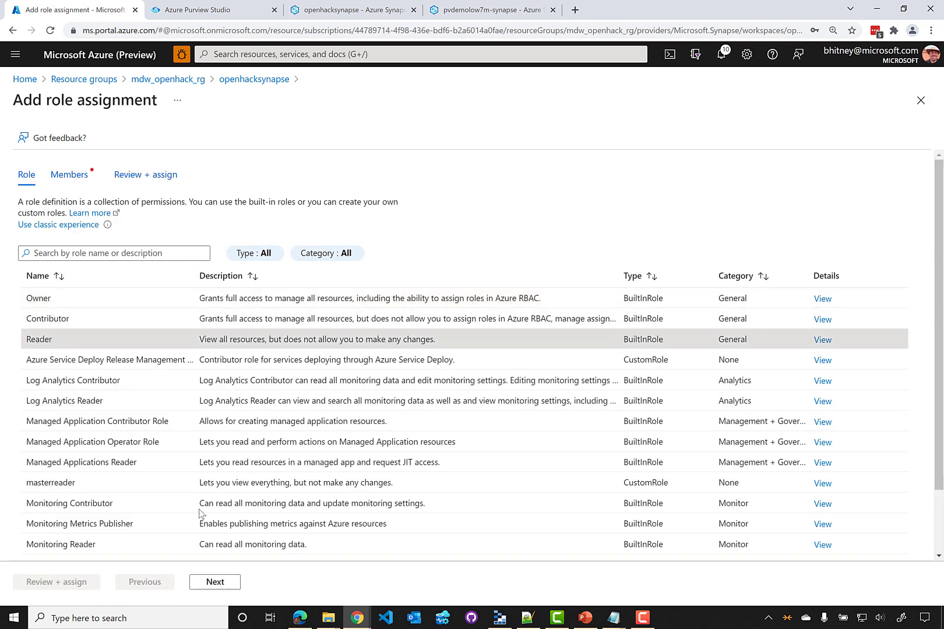
left_click(227, 587)
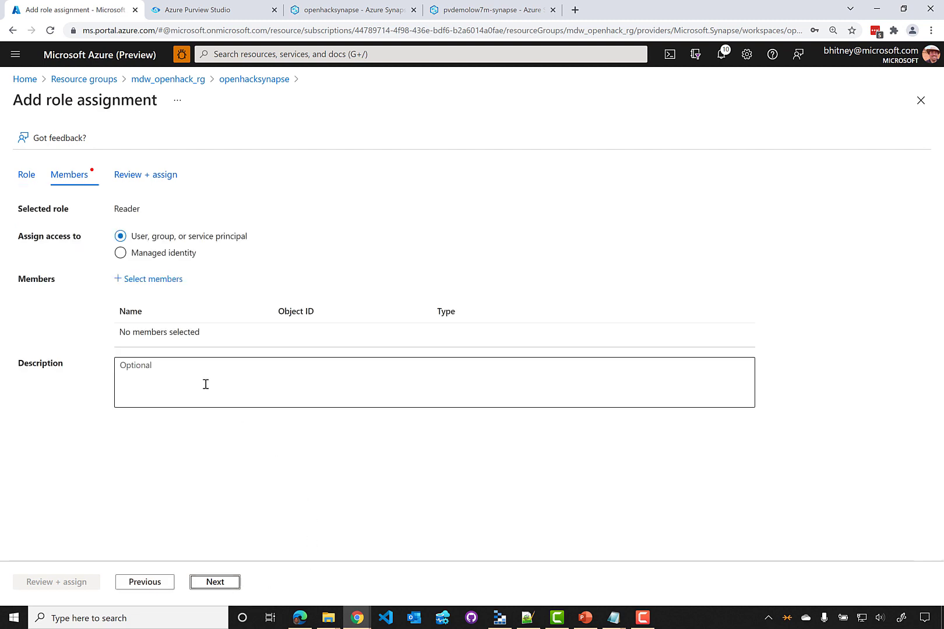
Add Purview account pvdemolow7m-pv from Internal 1 as the managed-identity member and proceed to review
left_click(120, 253)
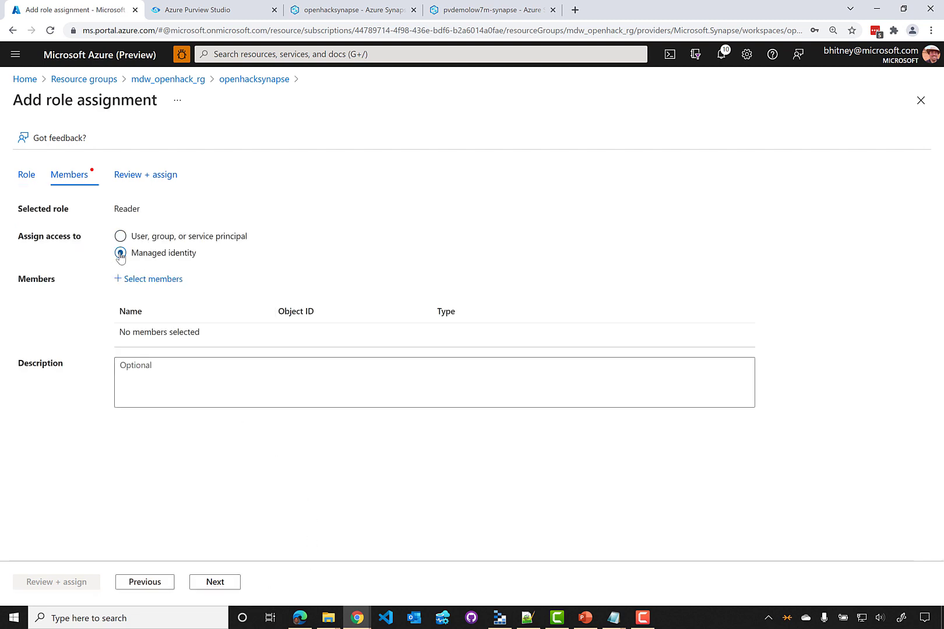
left_click(140, 285)
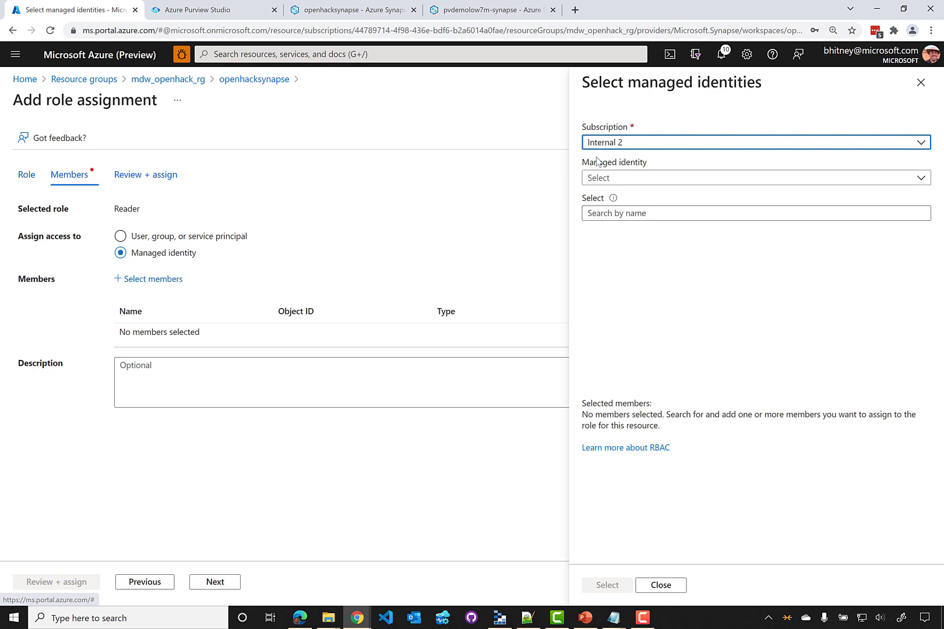
left_click(625, 147)
type("int")
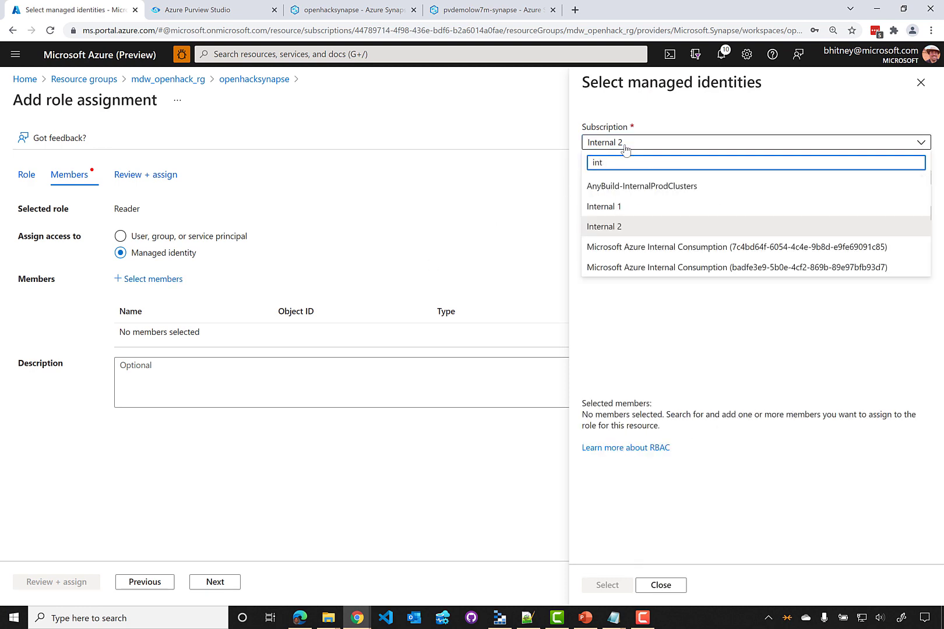
left_click(625, 208)
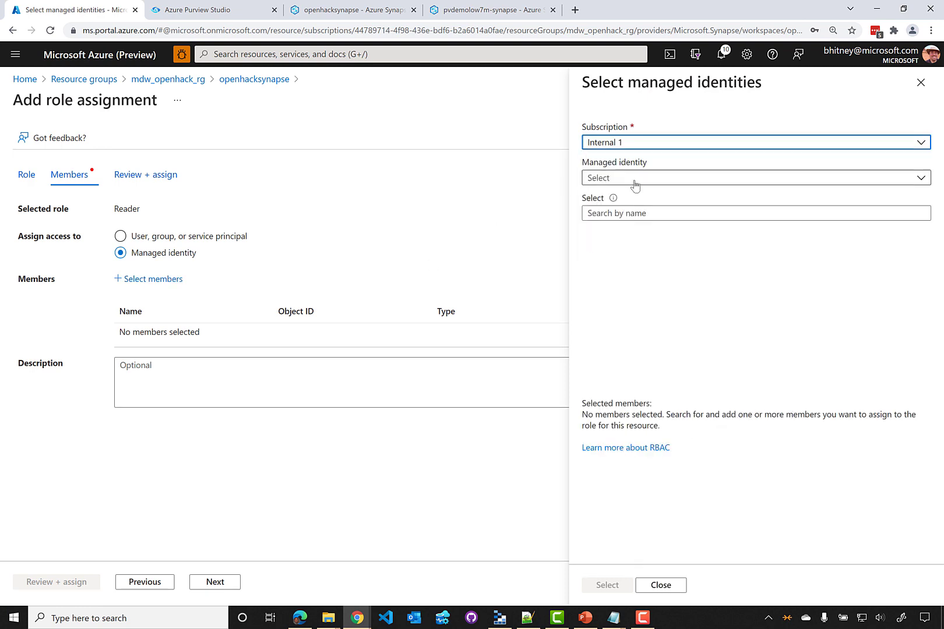
left_click(630, 181)
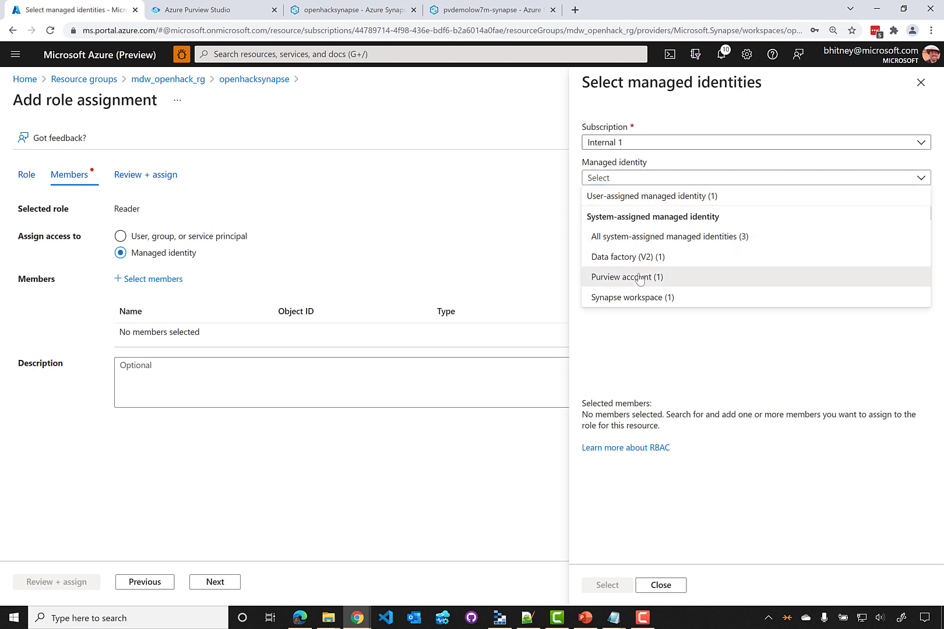
left_click(639, 277)
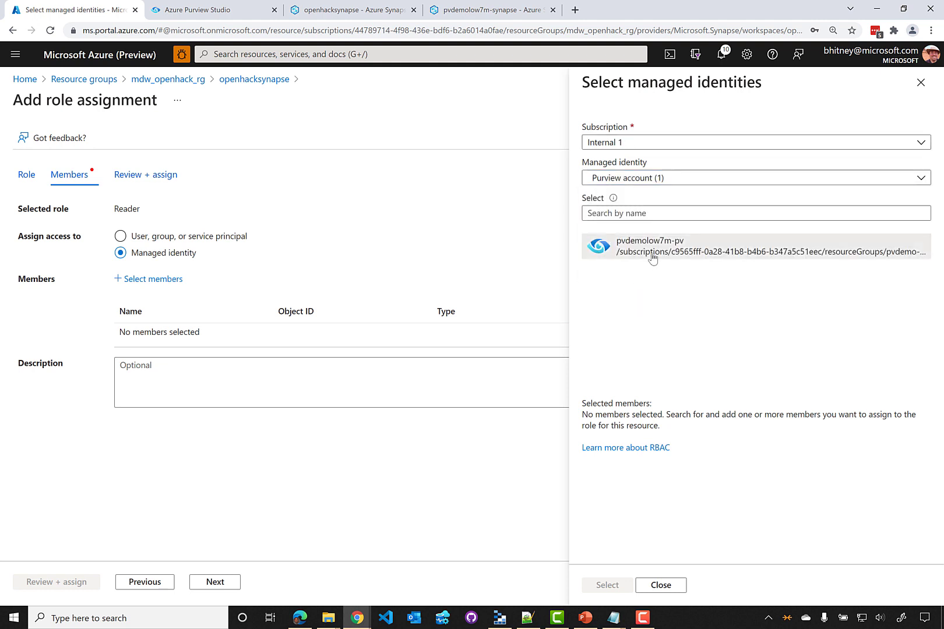
left_click(651, 260)
left_click(603, 586)
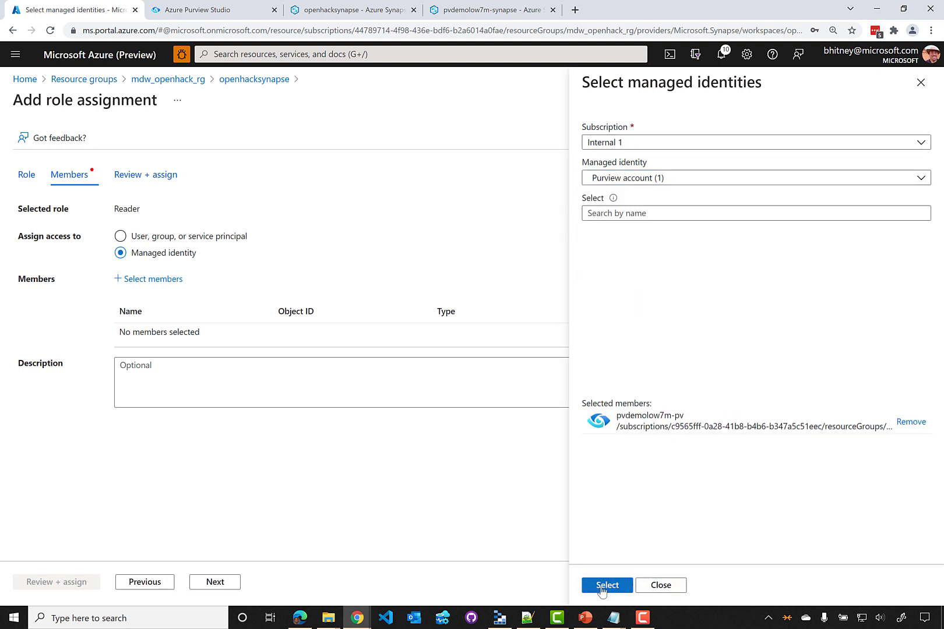
left_click(35, 582)
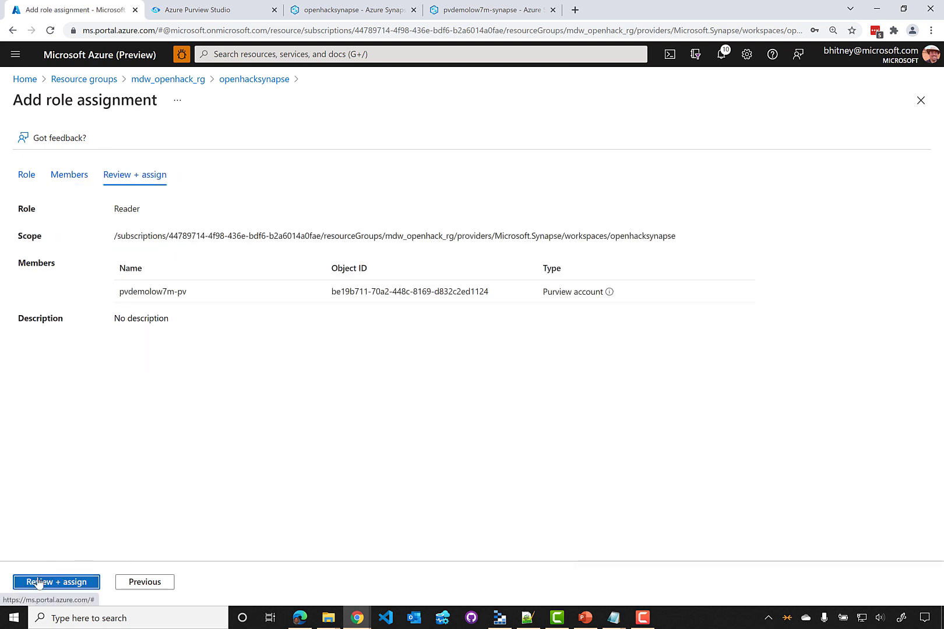
Finalize the Reader role assignment and start a new Synapse scan with pool1 selected
left_click(78, 585)
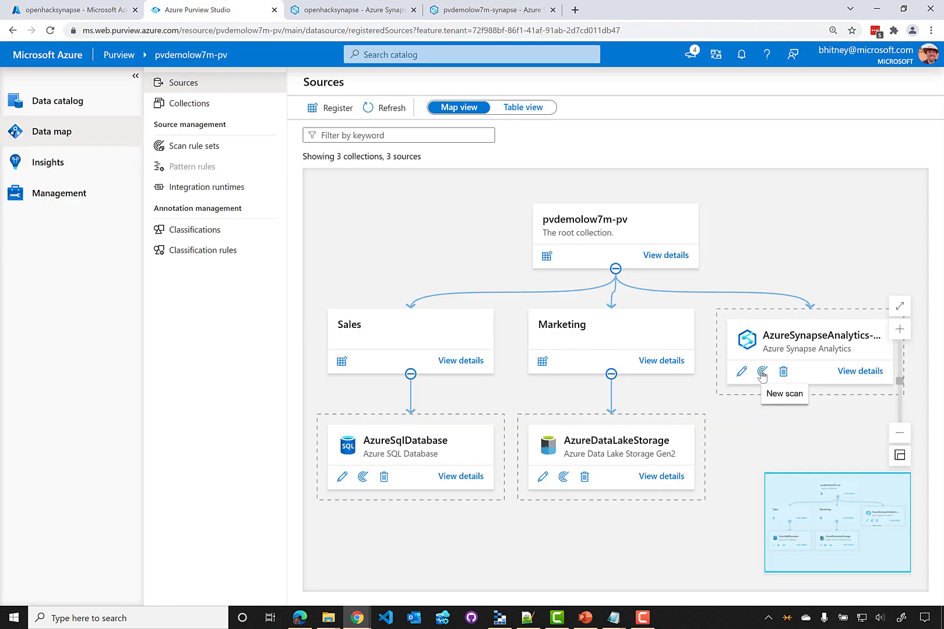
left_click(762, 372)
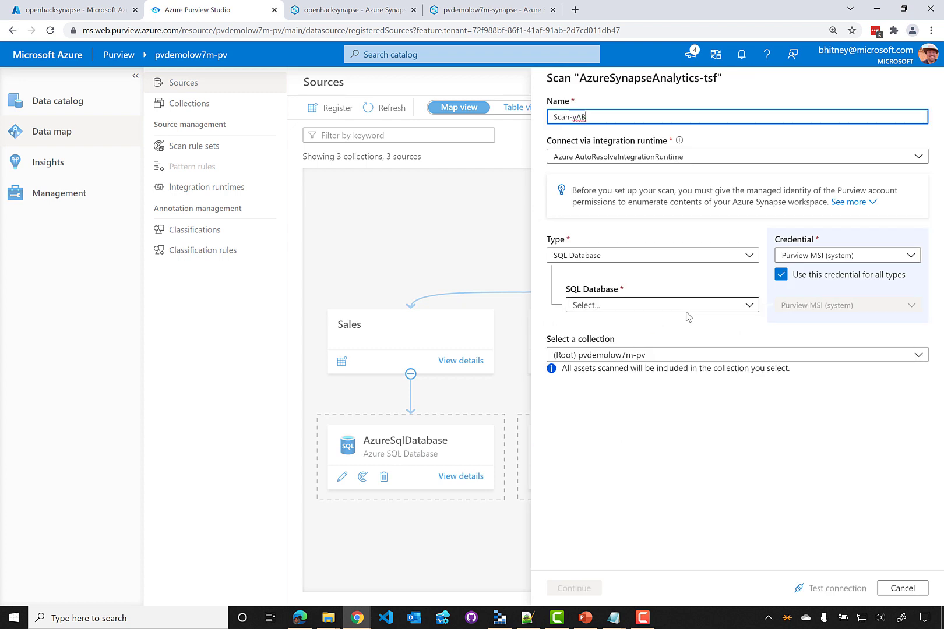
left_click(748, 304)
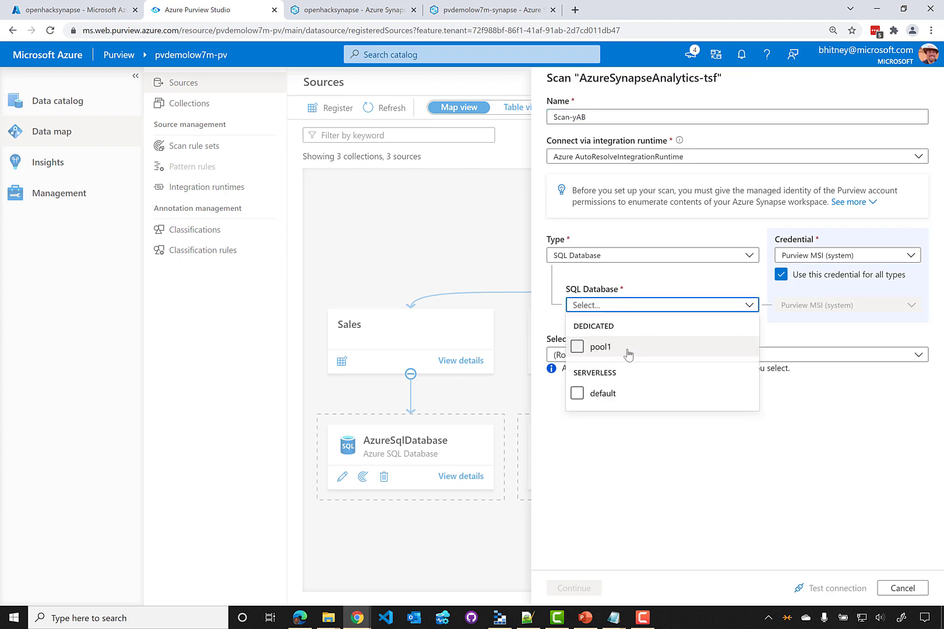
left_click(577, 346)
left_click(763, 453)
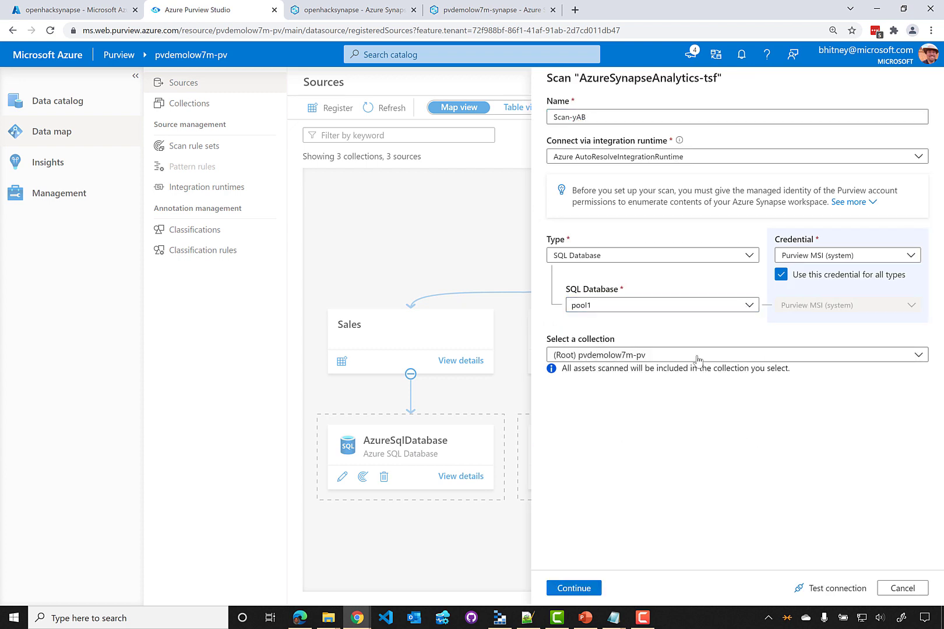
Test the pool1 connection and check the report showing access fails
left_click(831, 589)
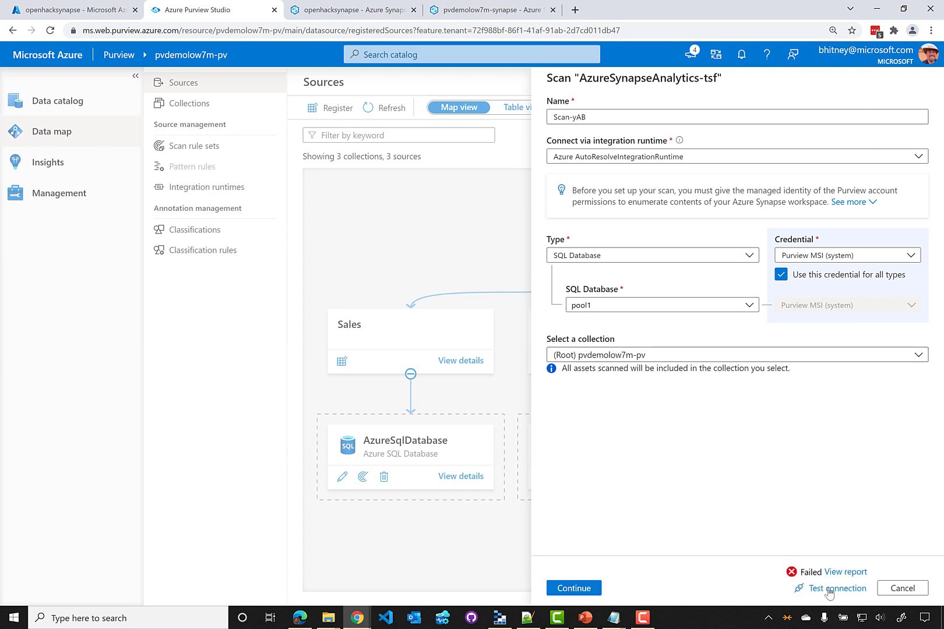
left_click(828, 592)
left_click(840, 572)
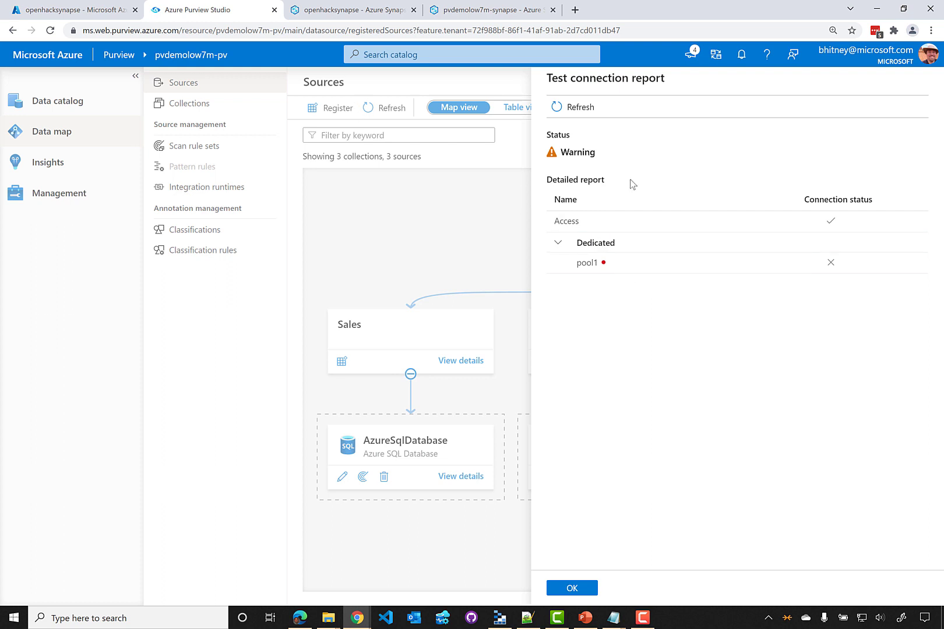
left_click(322, 10)
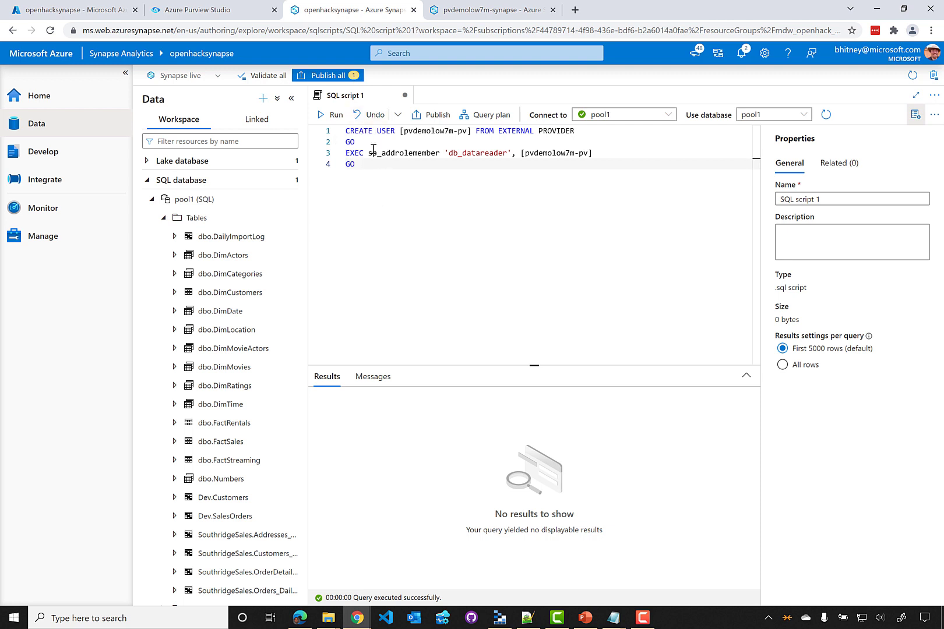
Run the CREATE USER statement for pvdemolow7m-pv, then sp_addrolemember for db_datareader, on pool1
left_click_drag(365, 142, 323, 131)
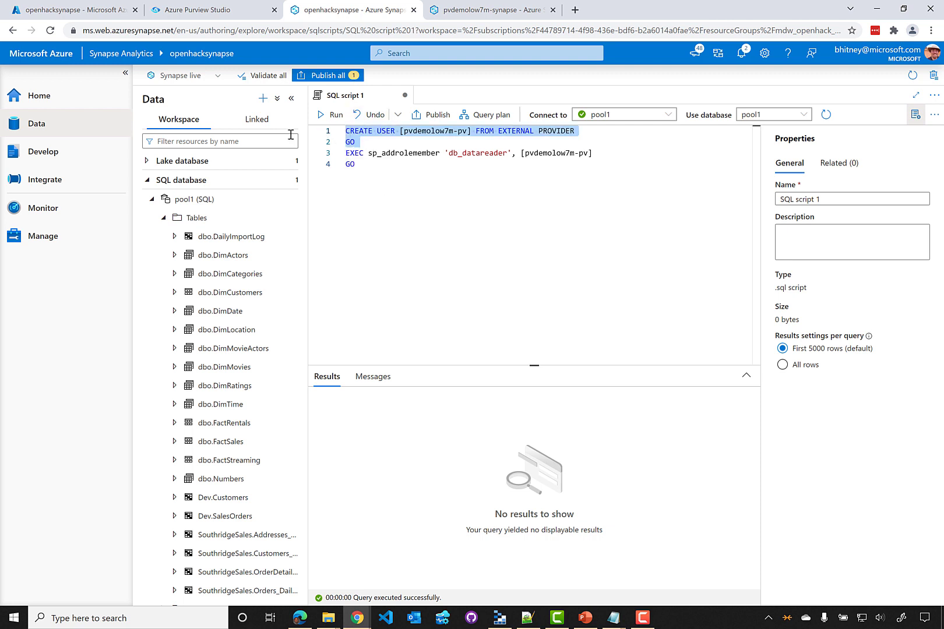
left_click(328, 116)
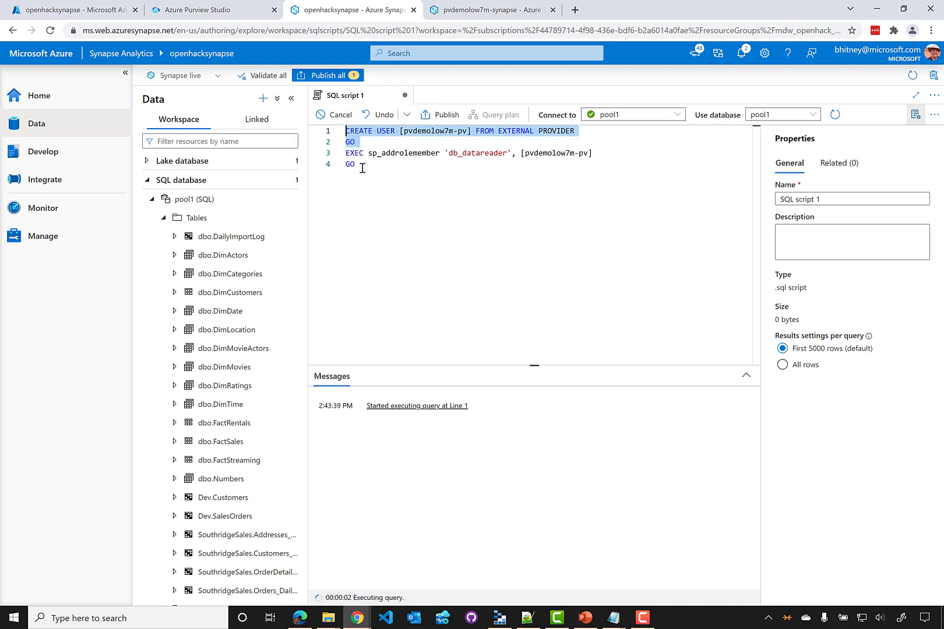
left_click_drag(361, 164, 329, 153)
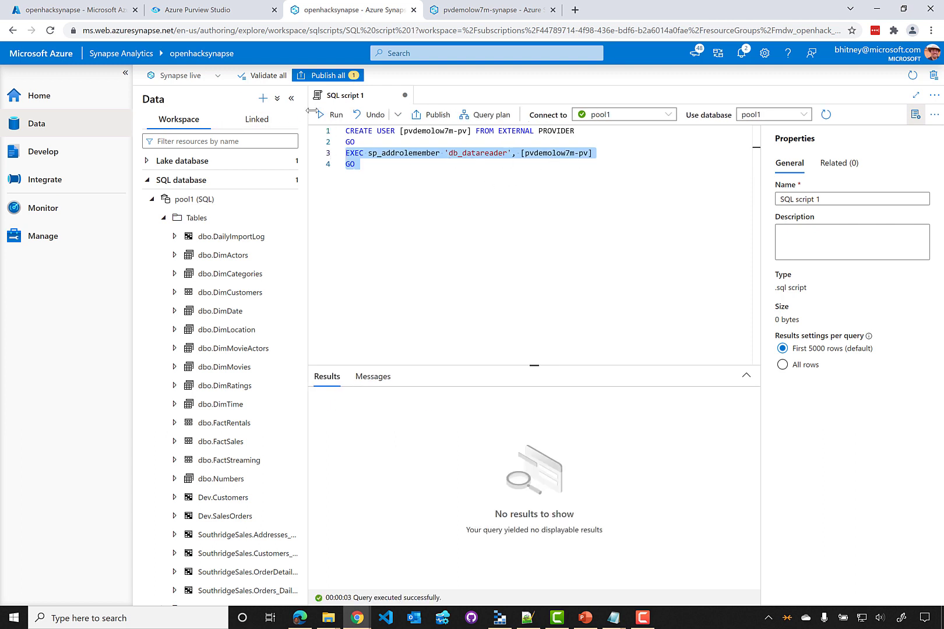
left_click(330, 114)
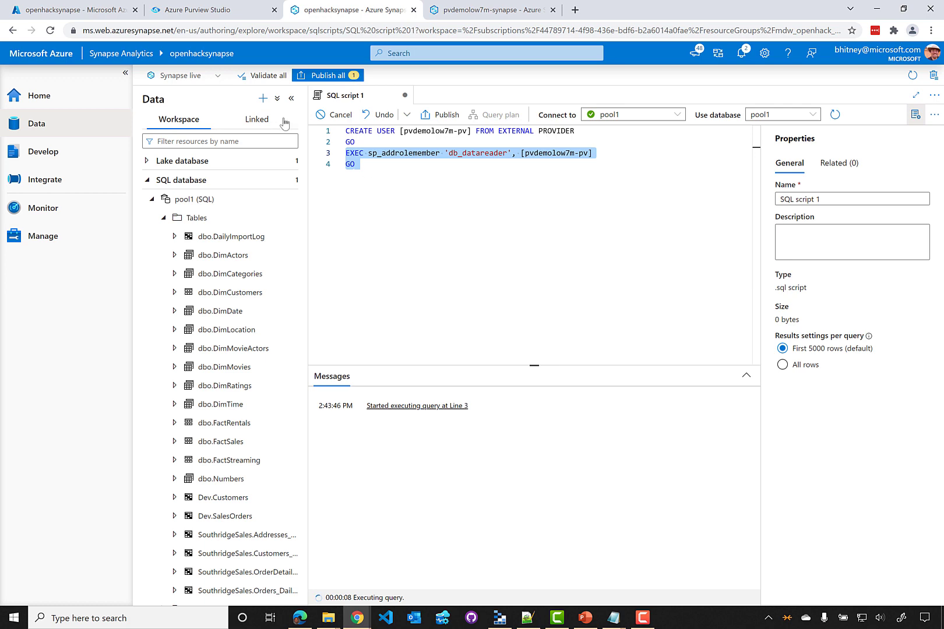
Retest the pool1 connection and confirm the report now shows success
left_click(204, 10)
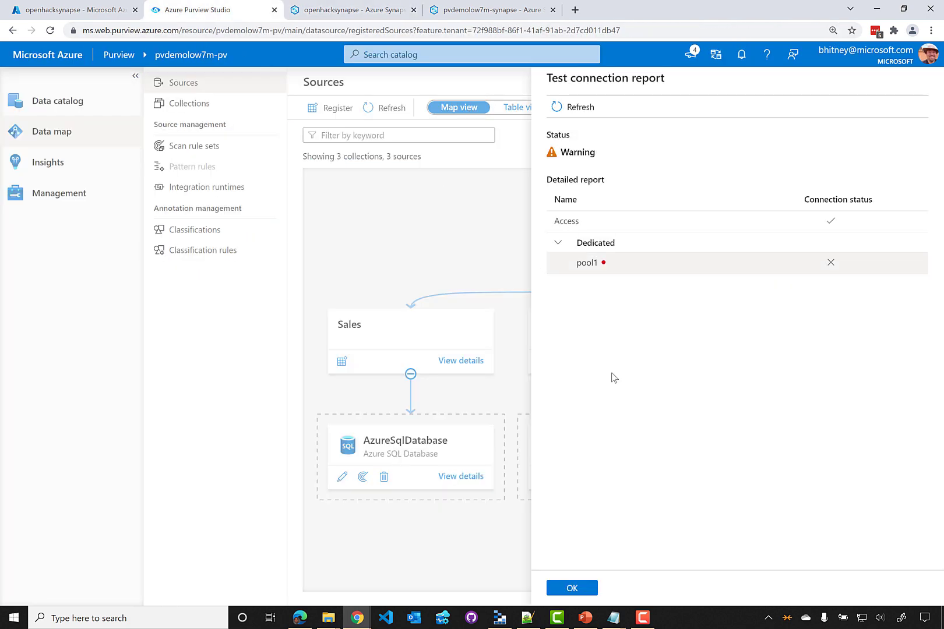
left_click(594, 588)
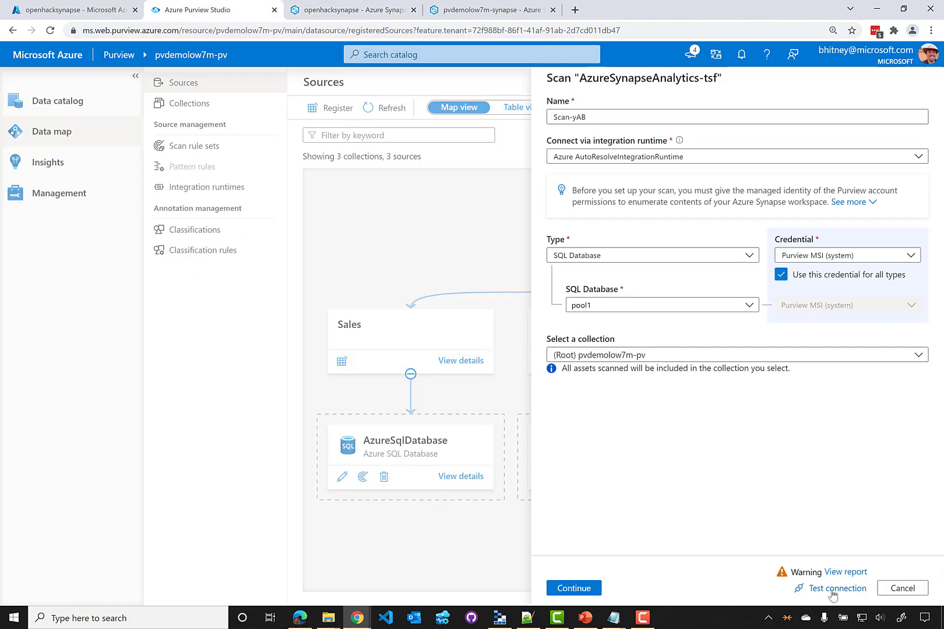
left_click(813, 592)
left_click(842, 573)
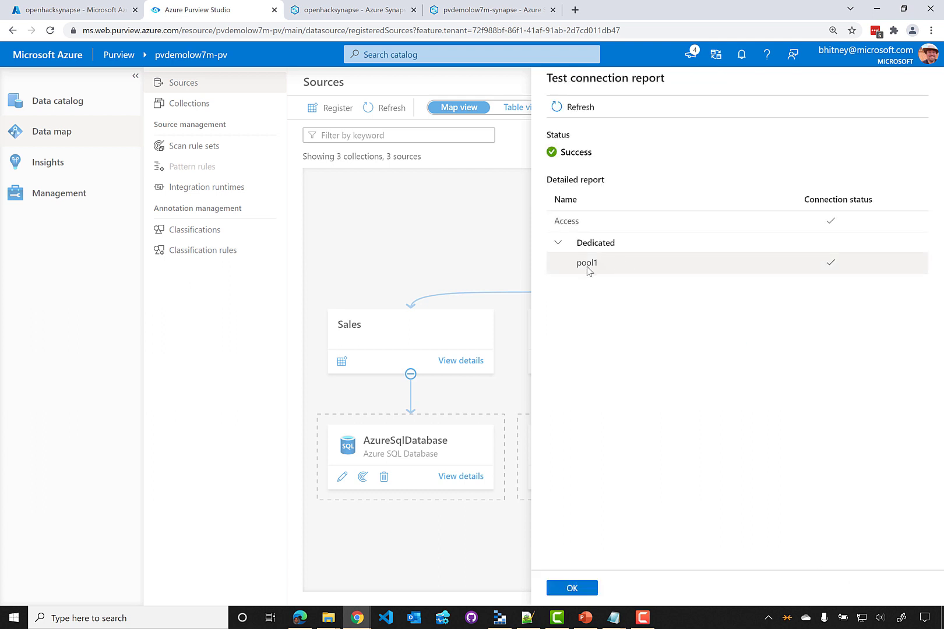
left_click(571, 588)
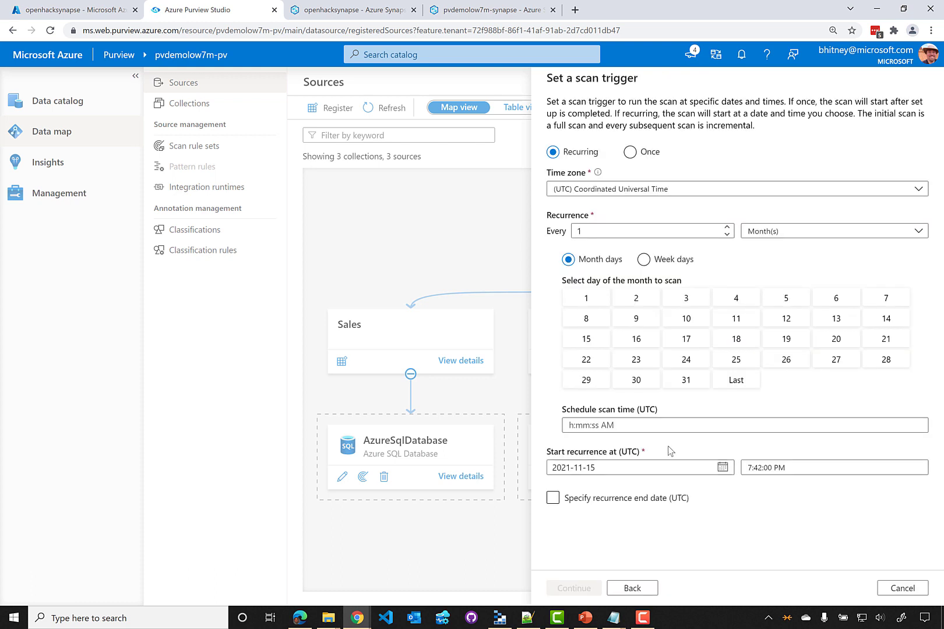
Set the scan trigger to Once, save and run the scan, then show the Metadata lineage slide
left_click(631, 152)
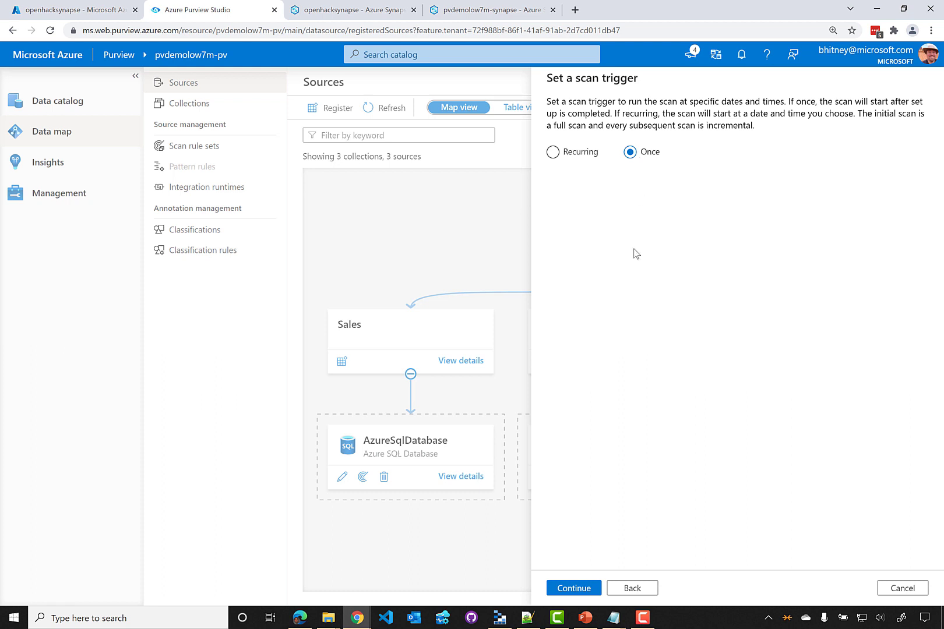
left_click(583, 589)
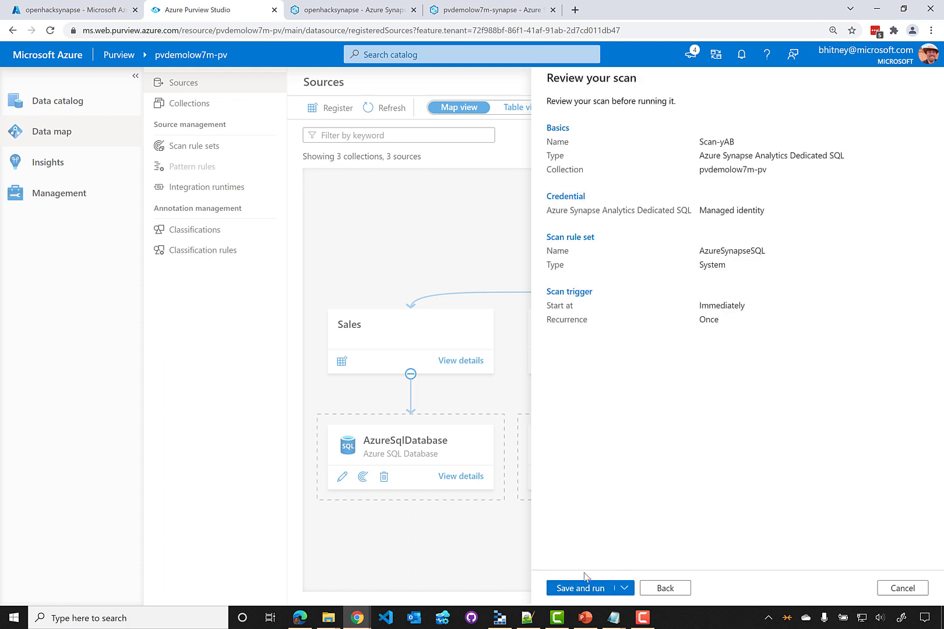
left_click(579, 590)
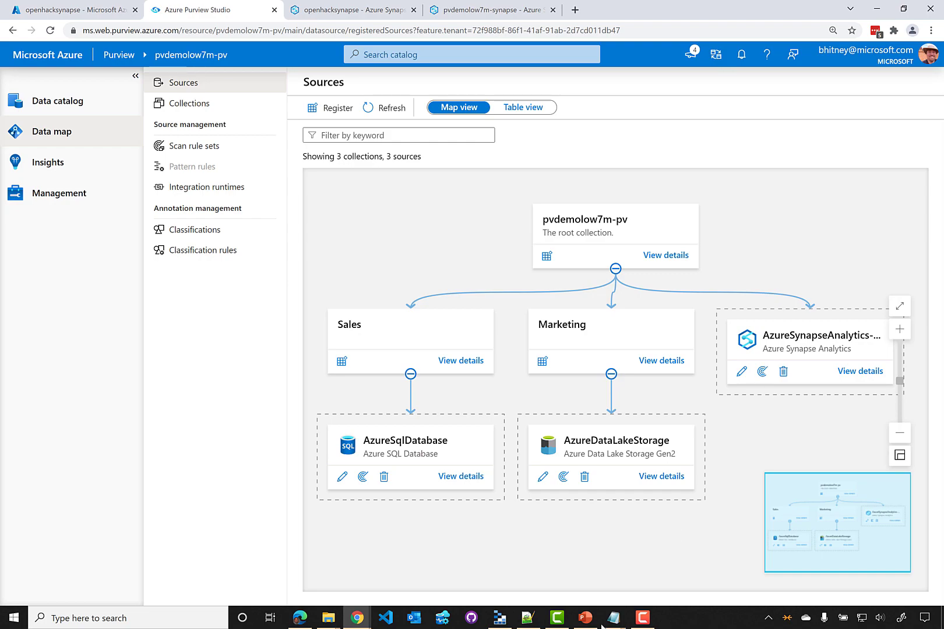
left_click(636, 619)
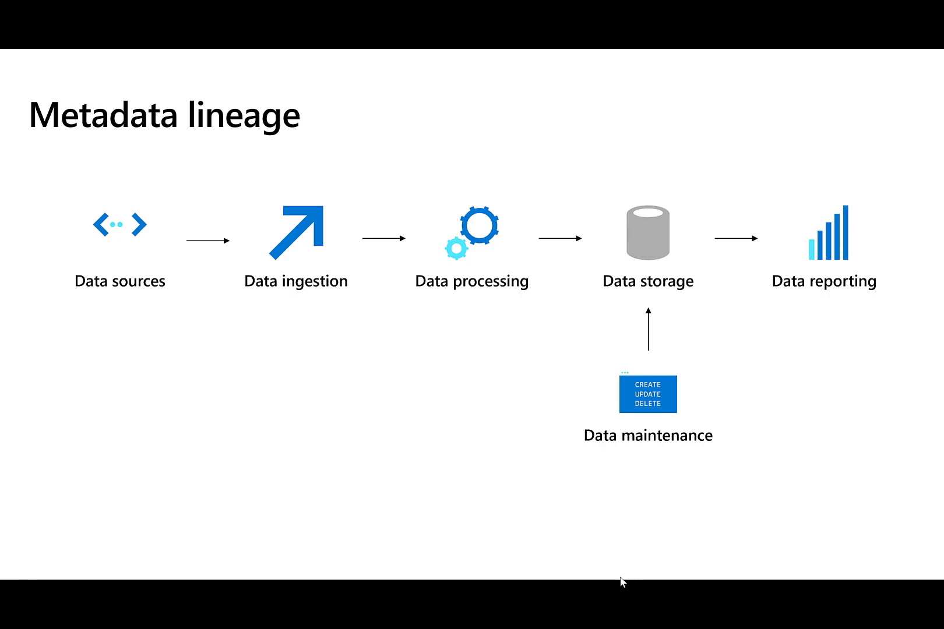
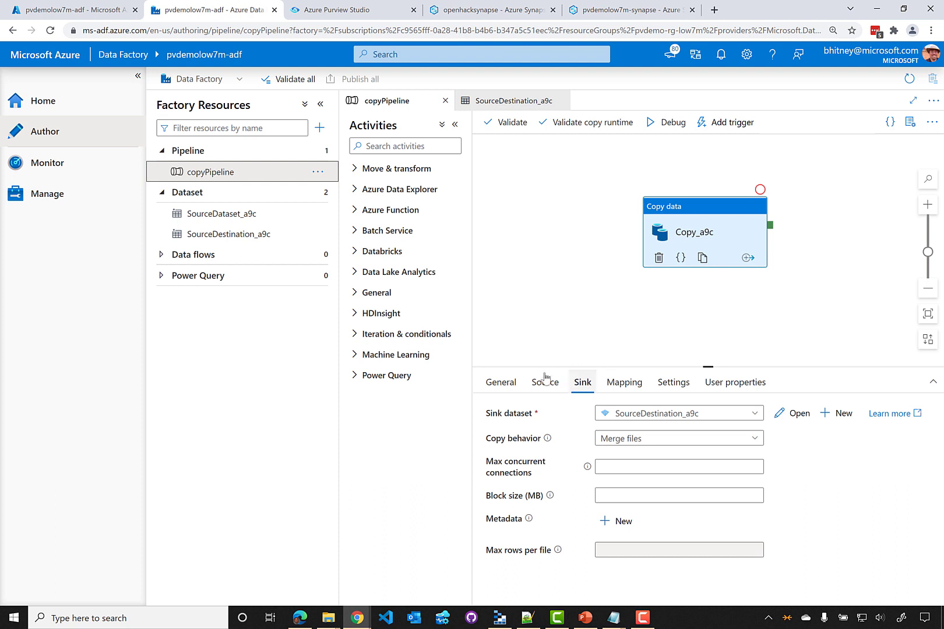
Check the copy activity's source and sink, open the SourceDestination_a9c dataset at bing/data/merged.parquet, then bring Storage Explorer forward
left_click(545, 382)
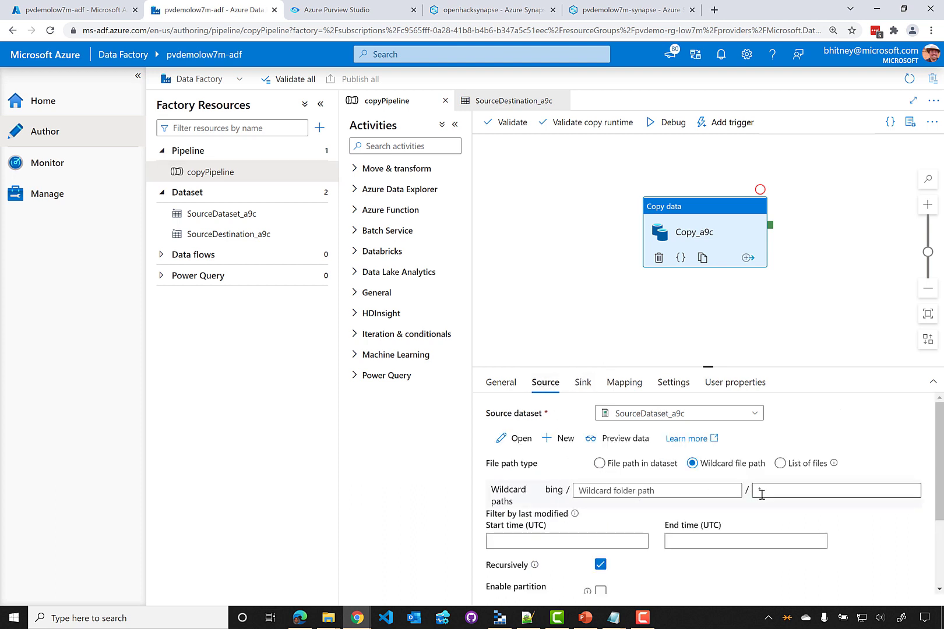
left_click(583, 382)
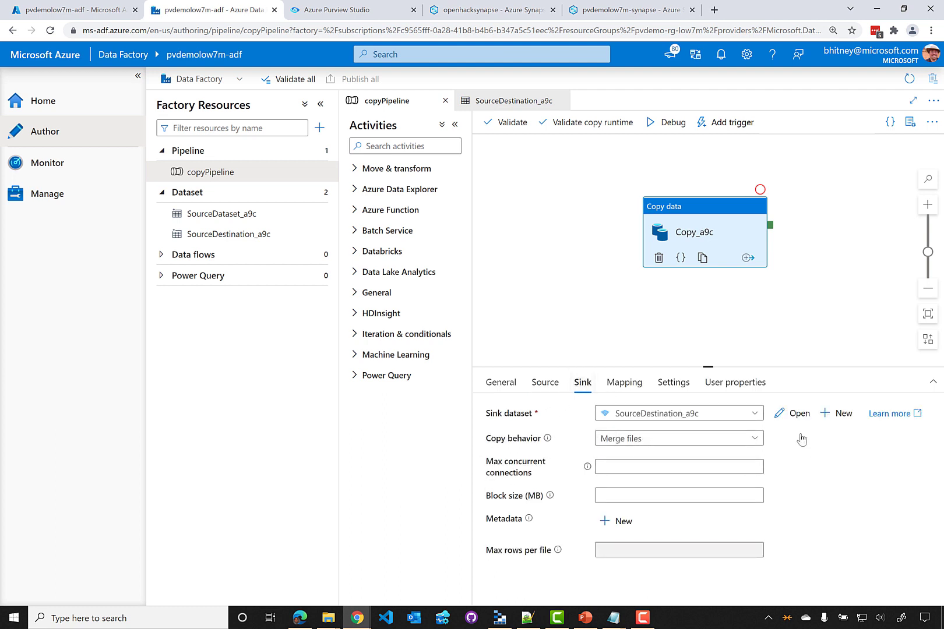
left_click(793, 413)
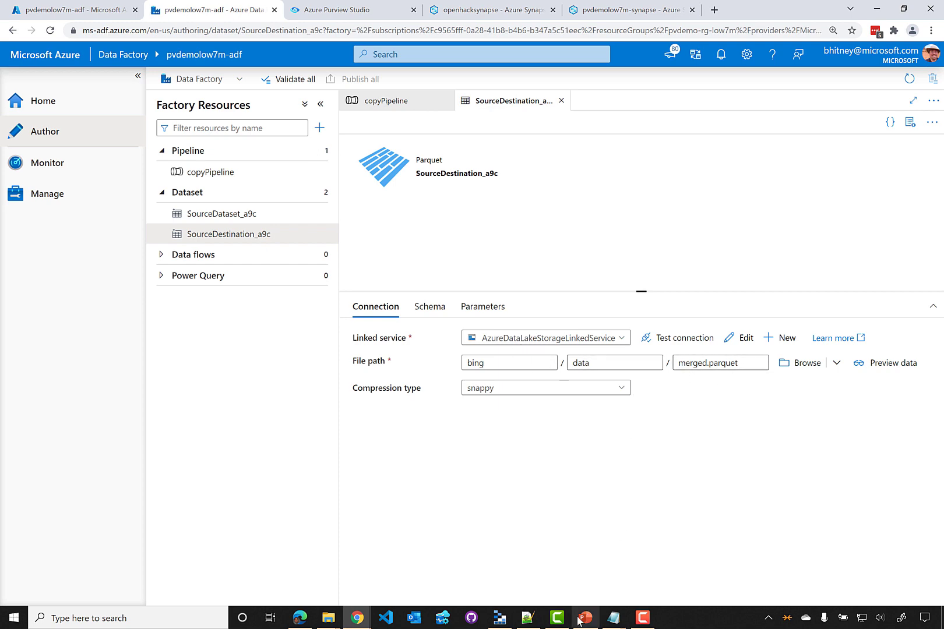
left_click(505, 619)
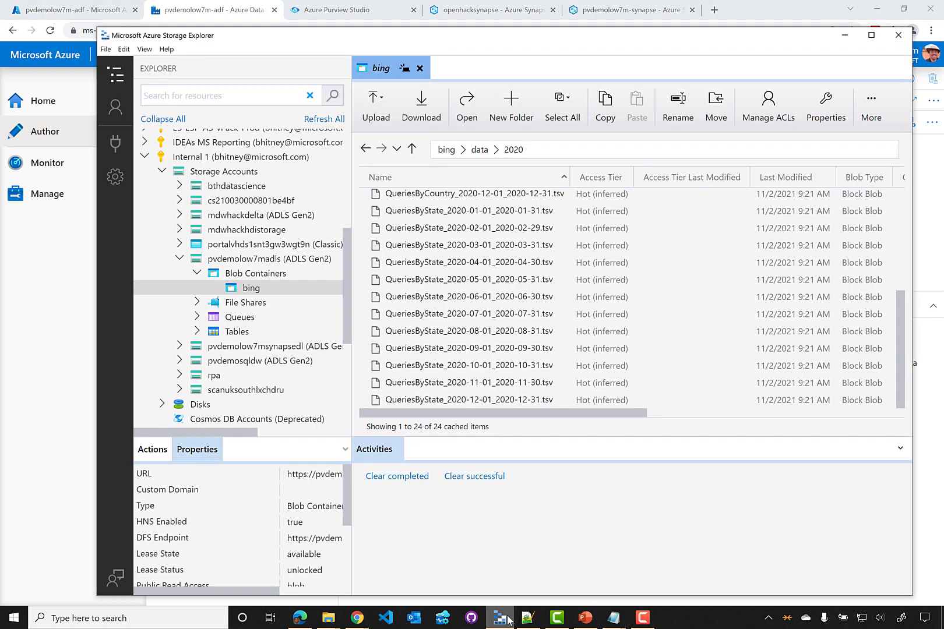
Confirm merged.parquet in the bing/data folder, then return to the pvdemolow7m-pv Purview catalog home
left_click(479, 149)
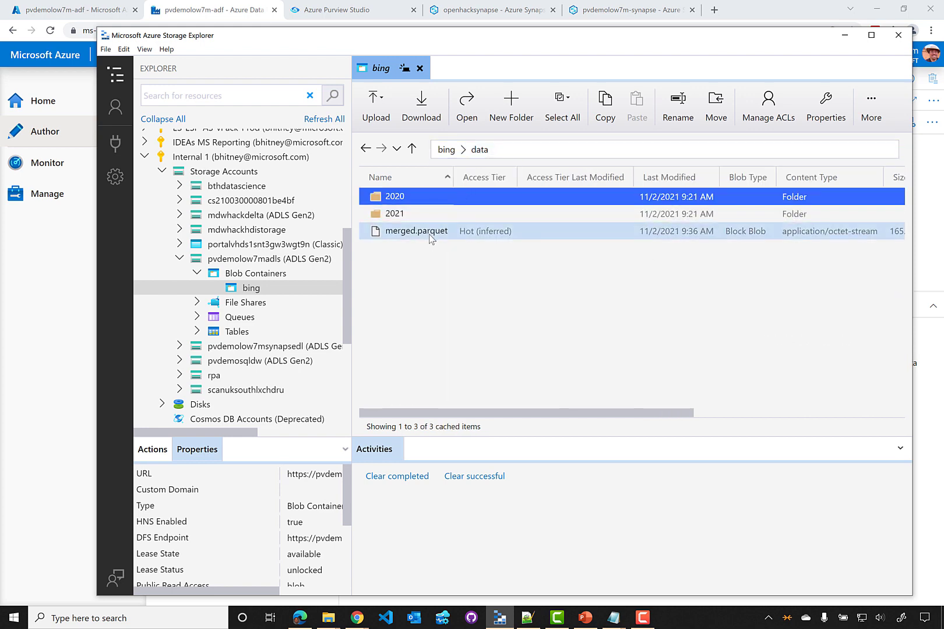
left_click(350, 25)
left_click(350, 16)
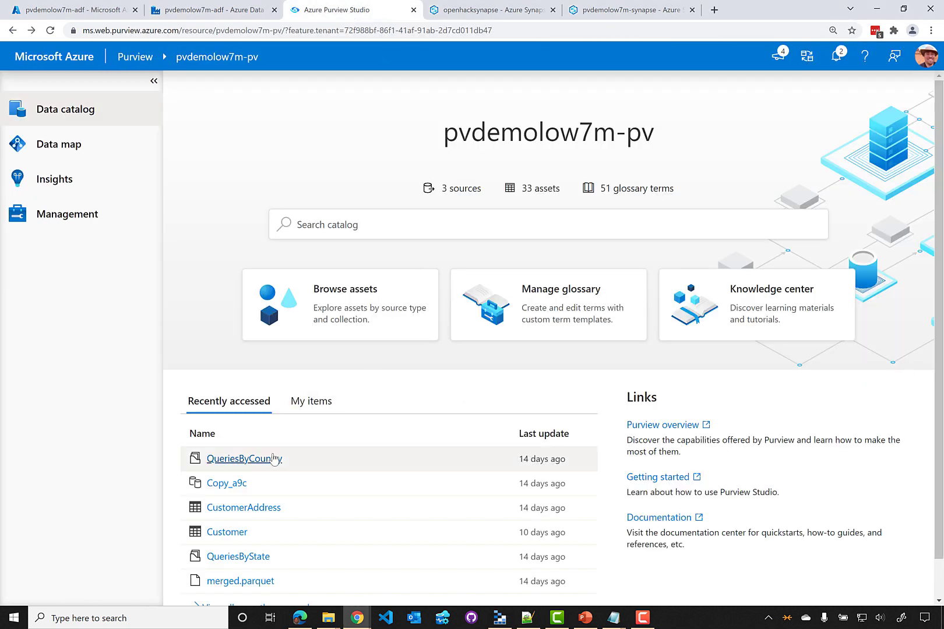
Follow QueriesByCountry's lineage through the Copy_a9c activity into merged.parquet, then go to the Purview Demo catalog
left_click(242, 460)
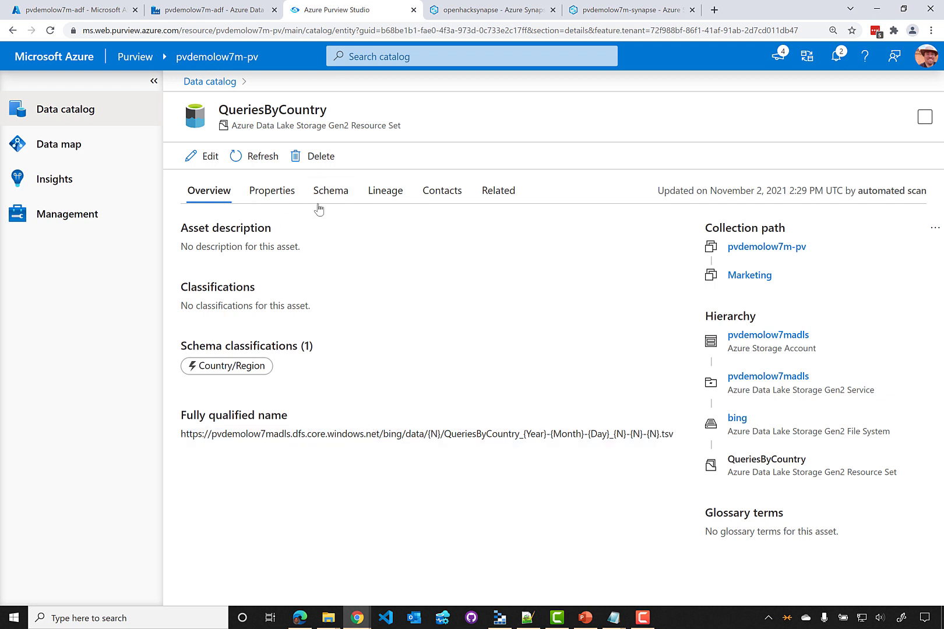
left_click(390, 198)
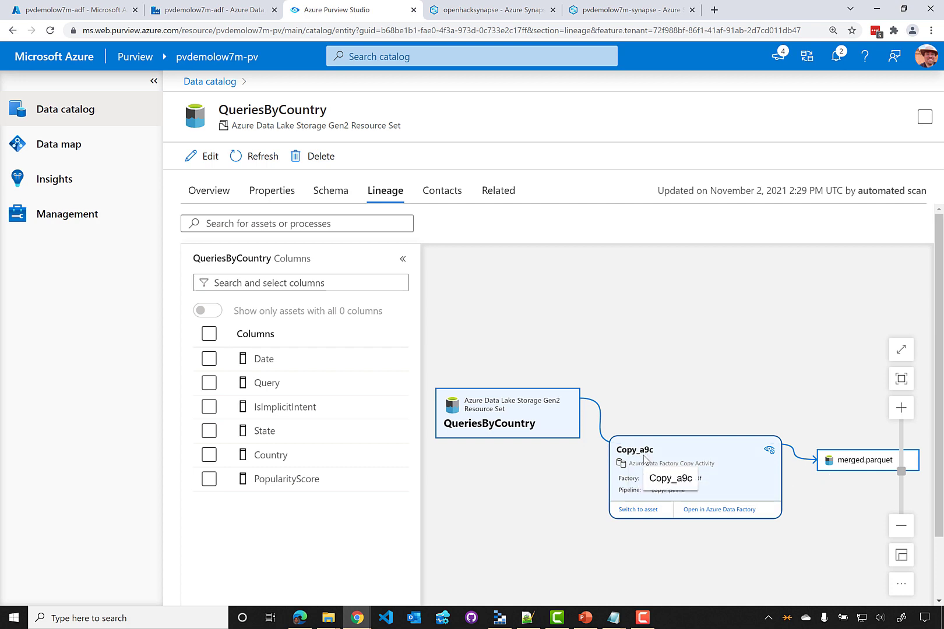
left_click(640, 510)
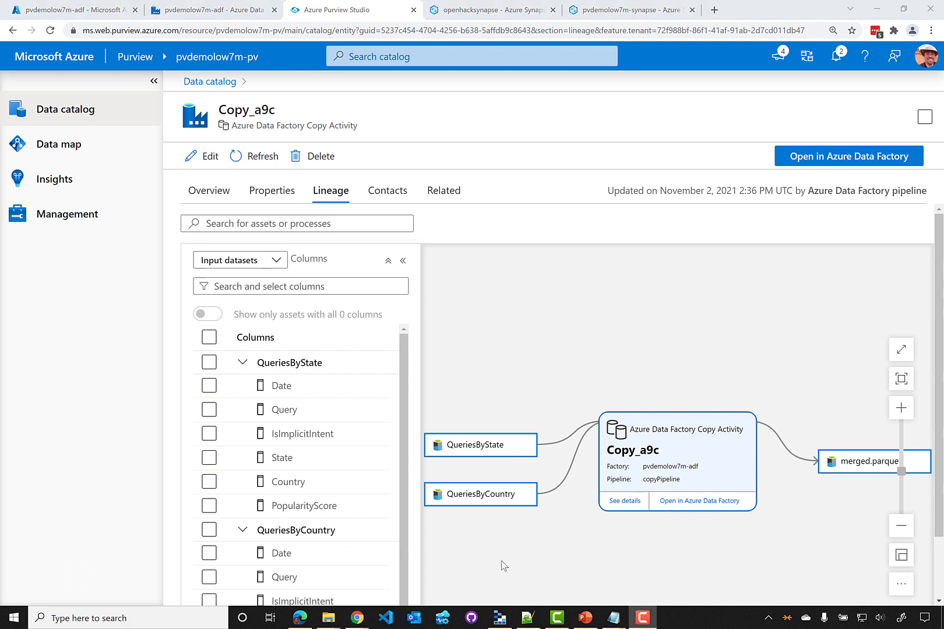
mouse_move(367, 620)
left_click(389, 573)
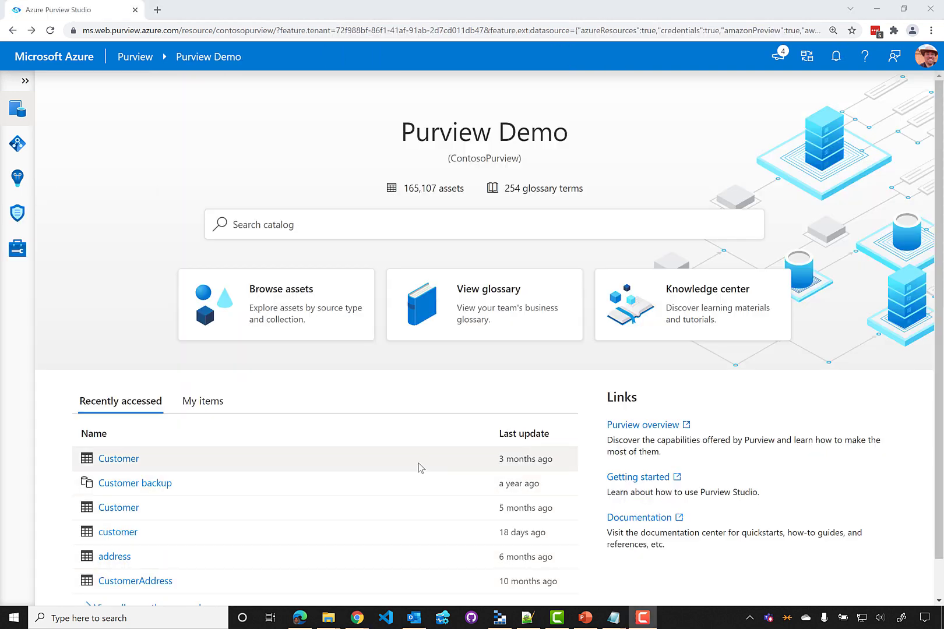
Open the Customer Azure SQL table from Recently accessed and show its lineage graph
left_click(115, 463)
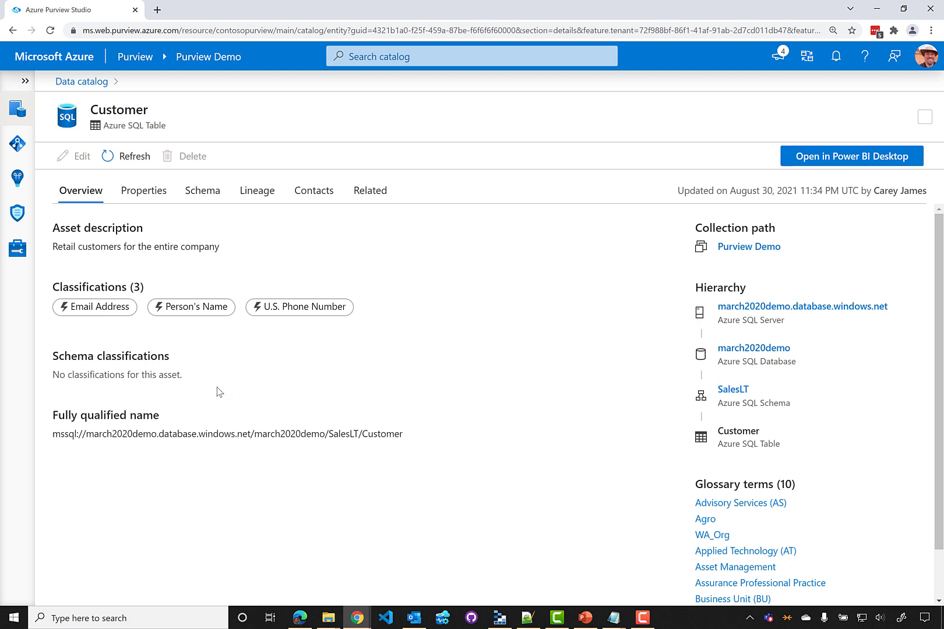
left_click(257, 191)
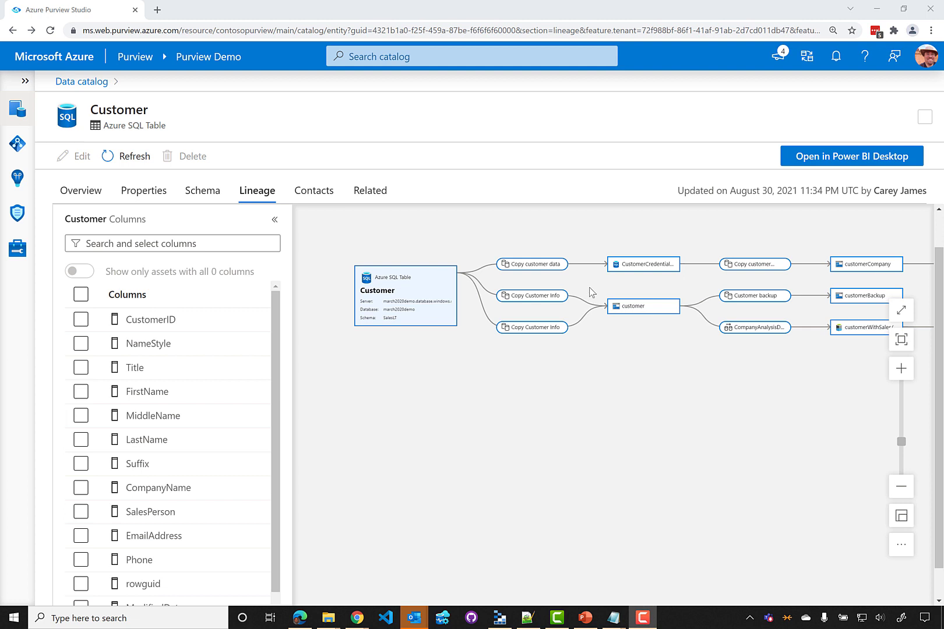
Zoom the Customer lineage in three levels, center the Customer node, and select the CustomerID column
left_click(901, 368)
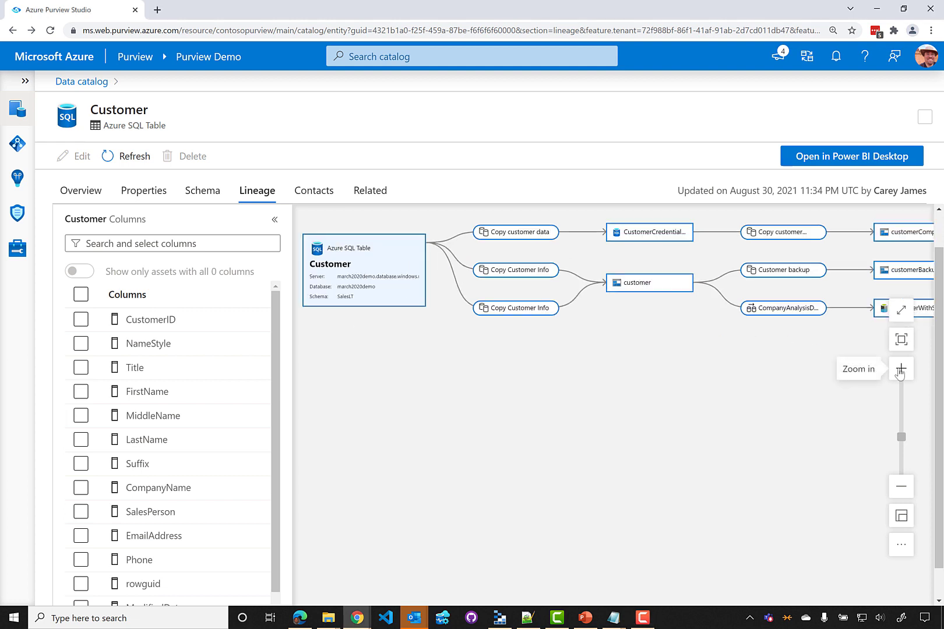
left_click(901, 368)
left_click(901, 368)
left_click_drag(417, 336, 603, 487)
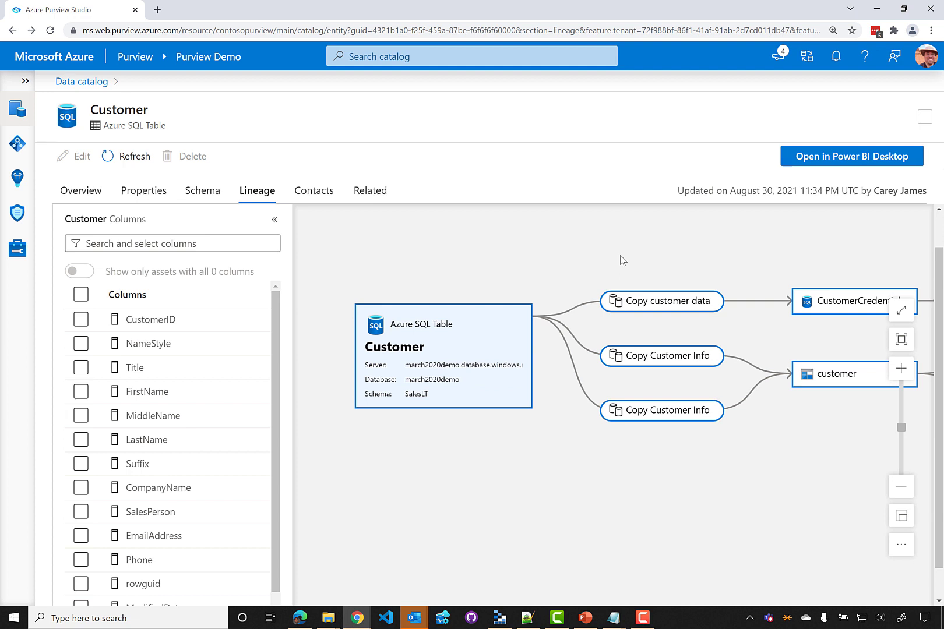
left_click(81, 320)
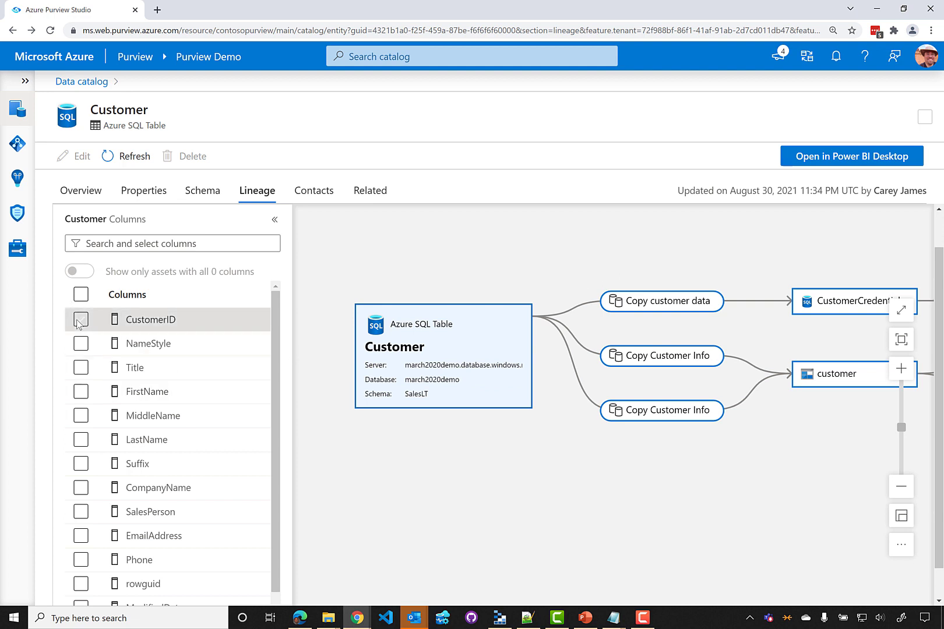
Add EmailAddress to CustomerID, filter to assets with both columns, and reveal customerCompany, customerBackup and customerWithSales
left_click(81, 535)
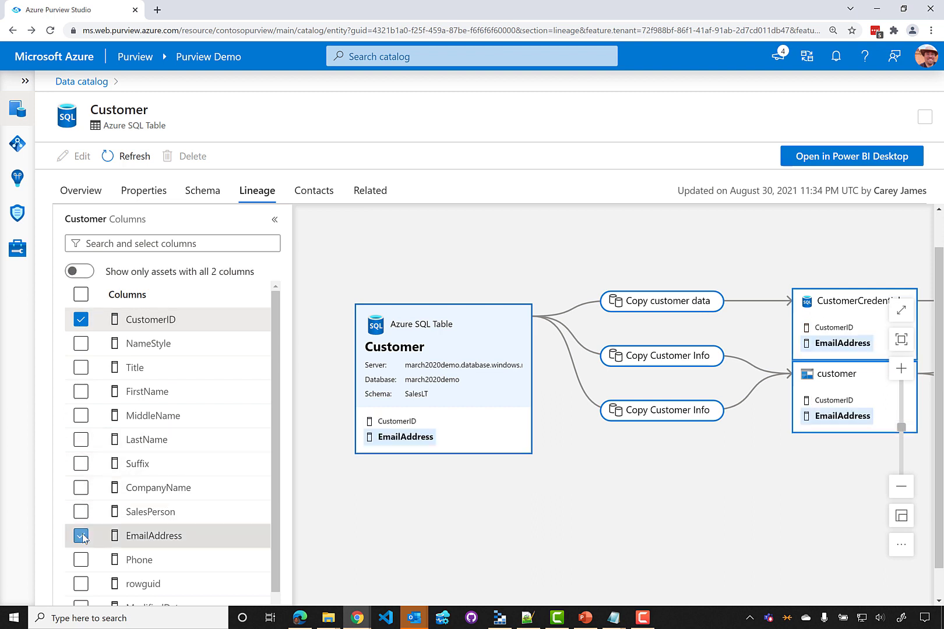
left_click(421, 422)
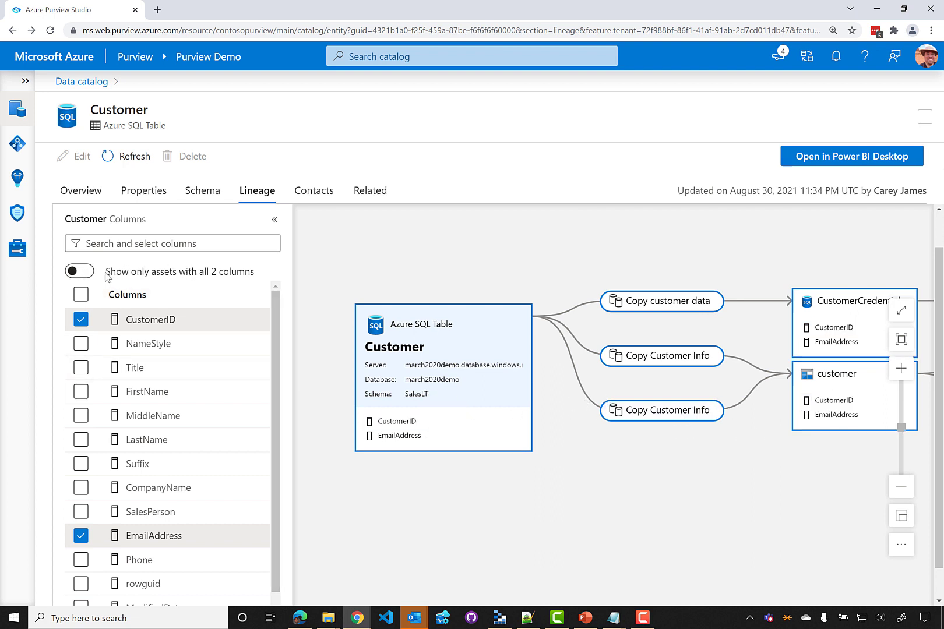
left_click(85, 272)
left_click_drag(734, 421, 477, 426)
left_click_drag(772, 464, 634, 455)
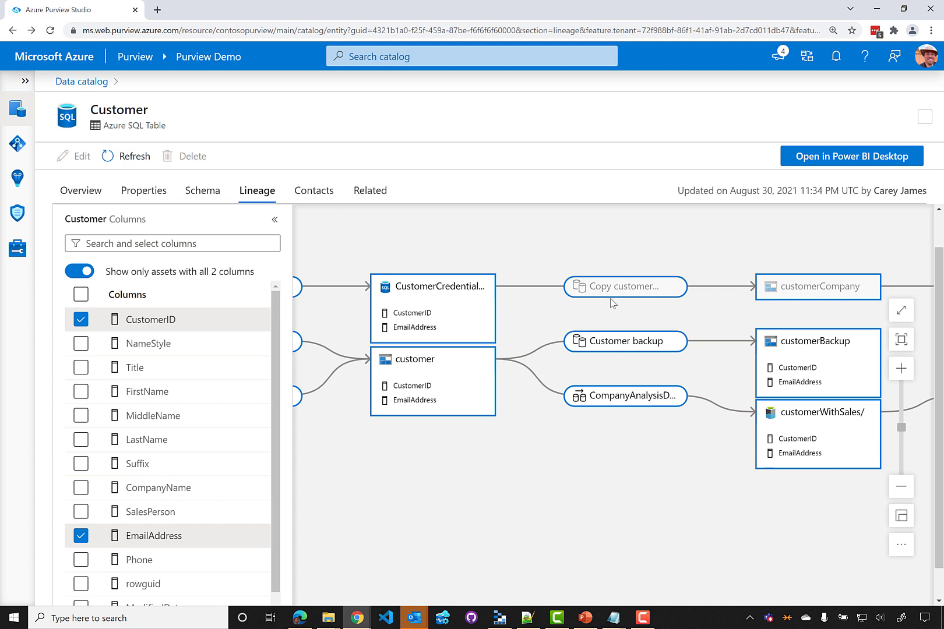
Highlight the CustomerID and EmailAddress paths through the nodes, then pan downstream to BinaryCopy
mouse_move(802, 291)
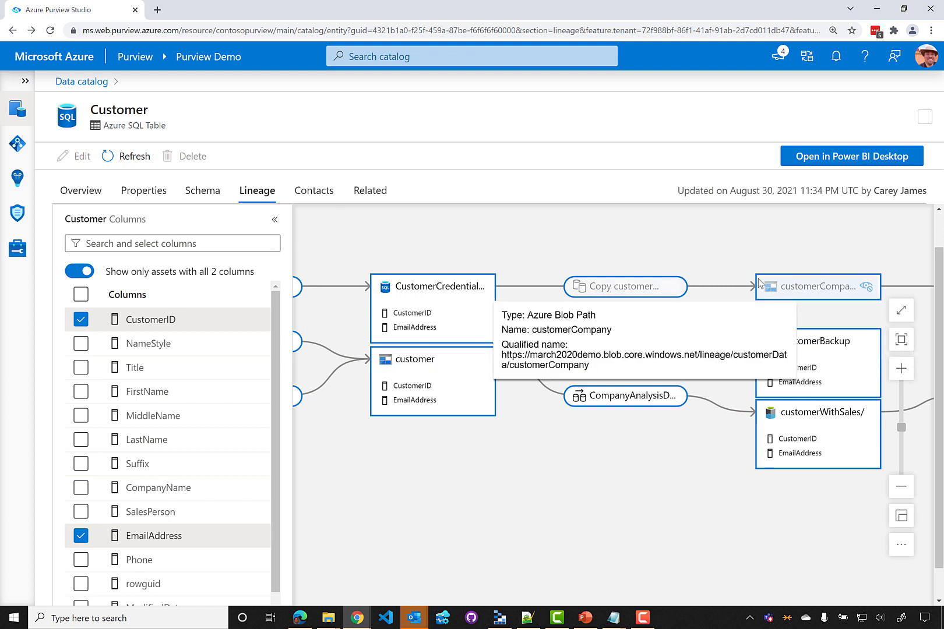
left_click(419, 314)
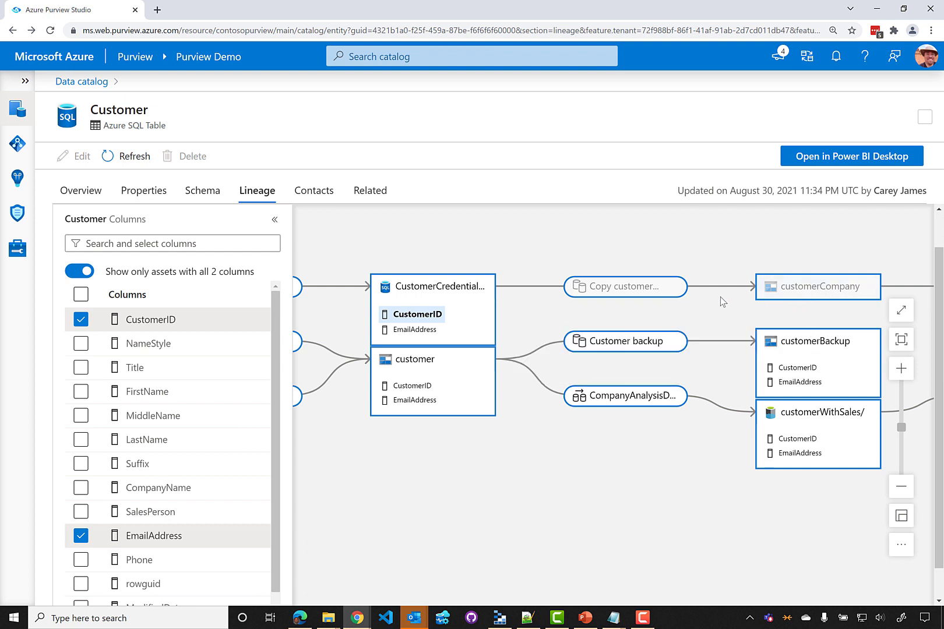
left_click(80, 270)
left_click(408, 402)
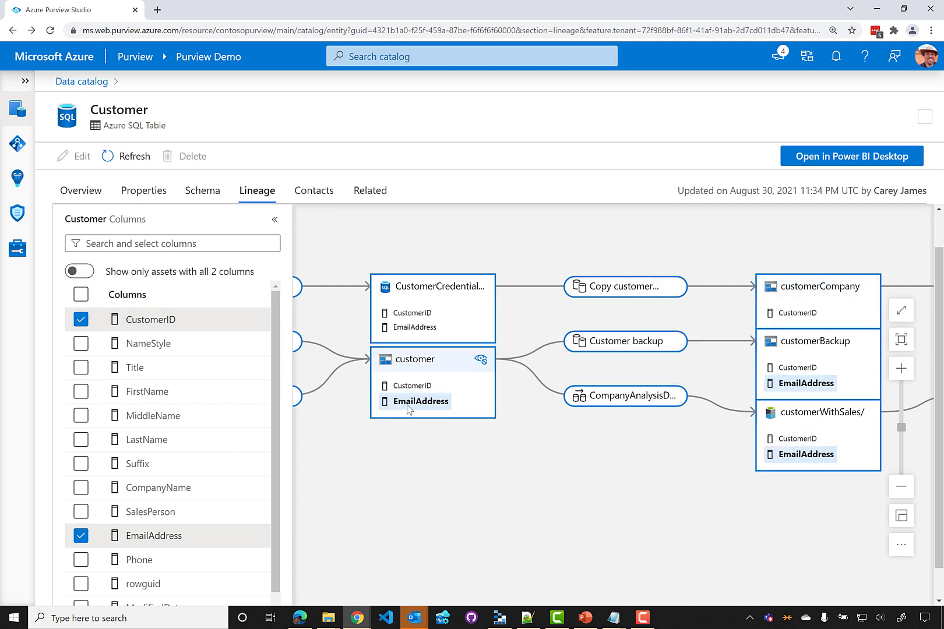
left_click(809, 314)
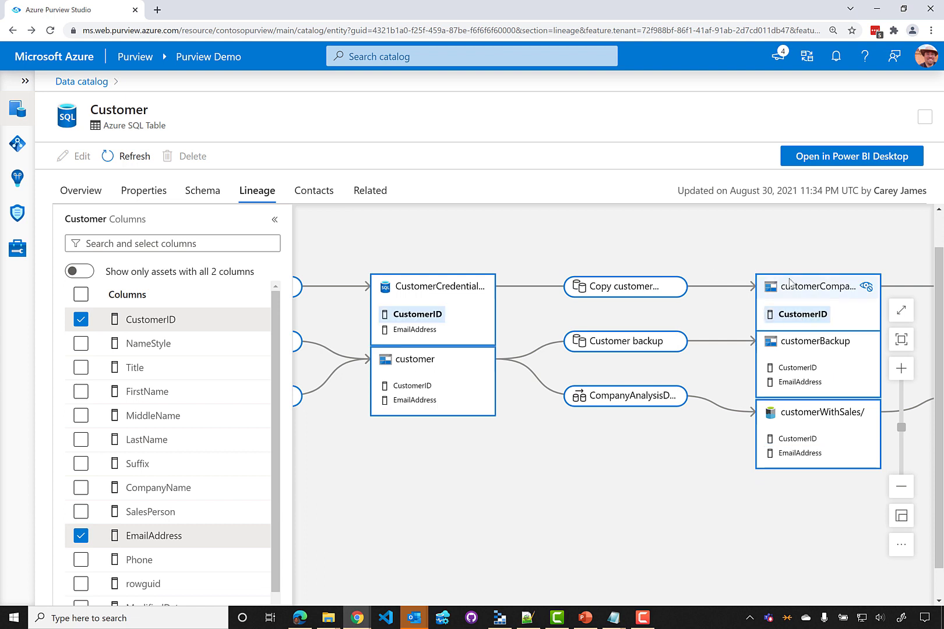
mouse_move(819, 292)
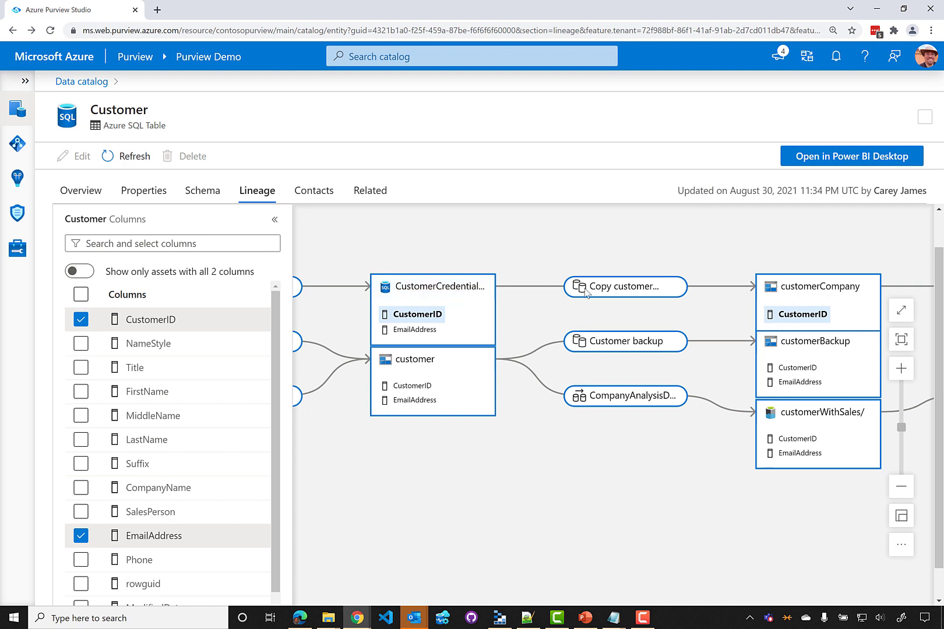
mouse_move(609, 294)
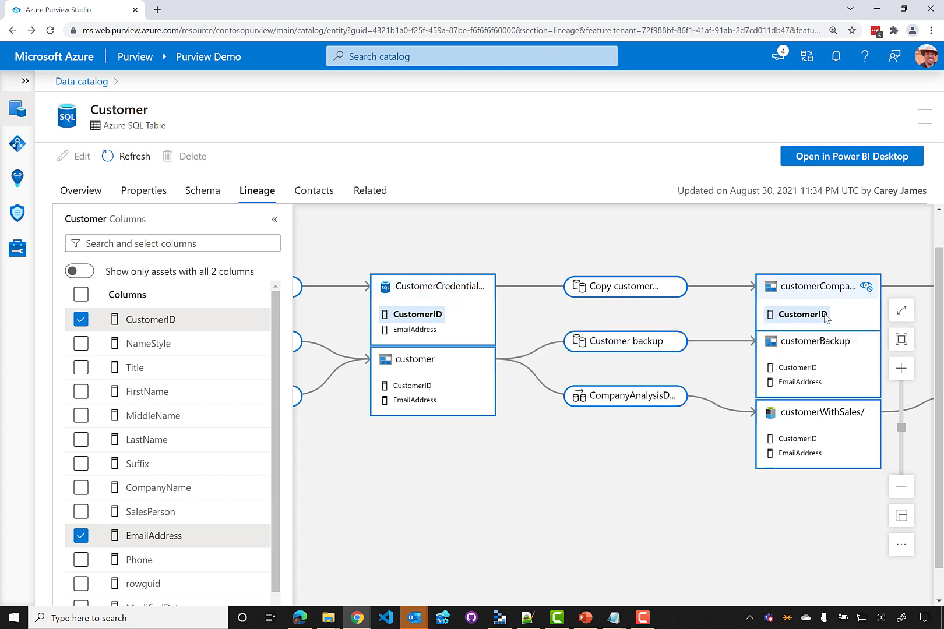
left_click_drag(886, 259, 390, 265)
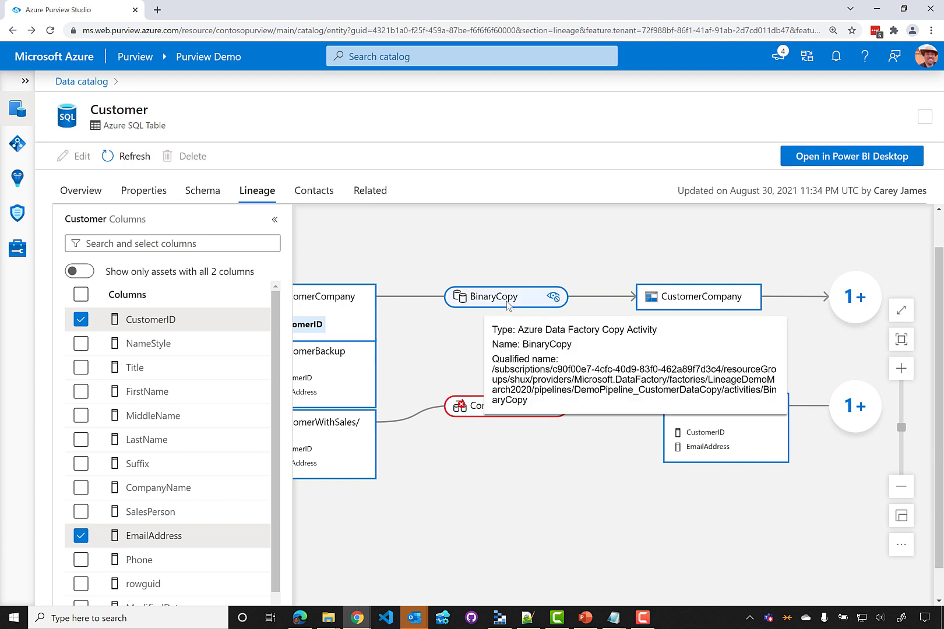
mouse_move(520, 304)
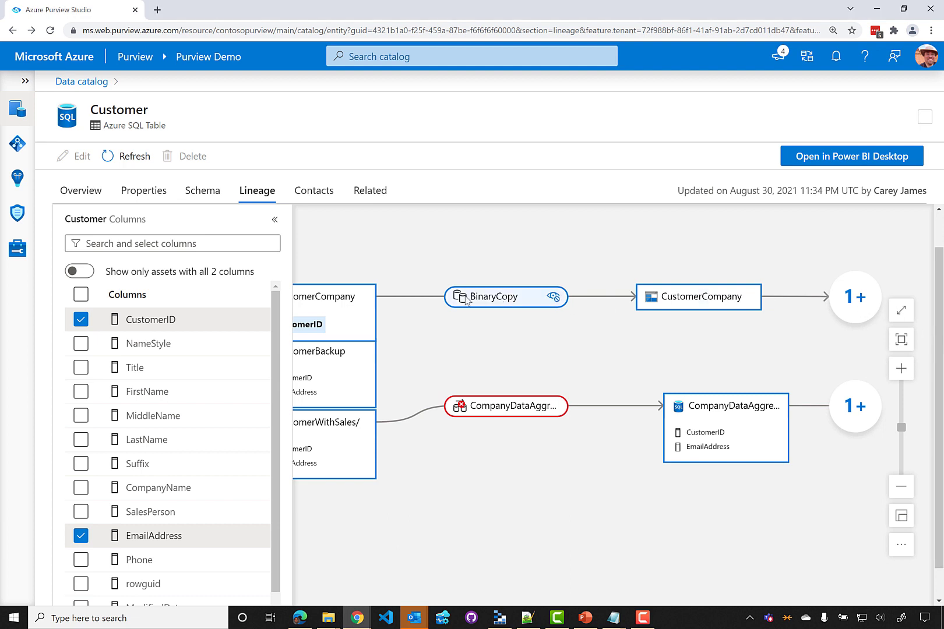
Hide BinaryCopy and CustomerCompany, then expand customerCompany's lineage to restore that branch
left_click(554, 300)
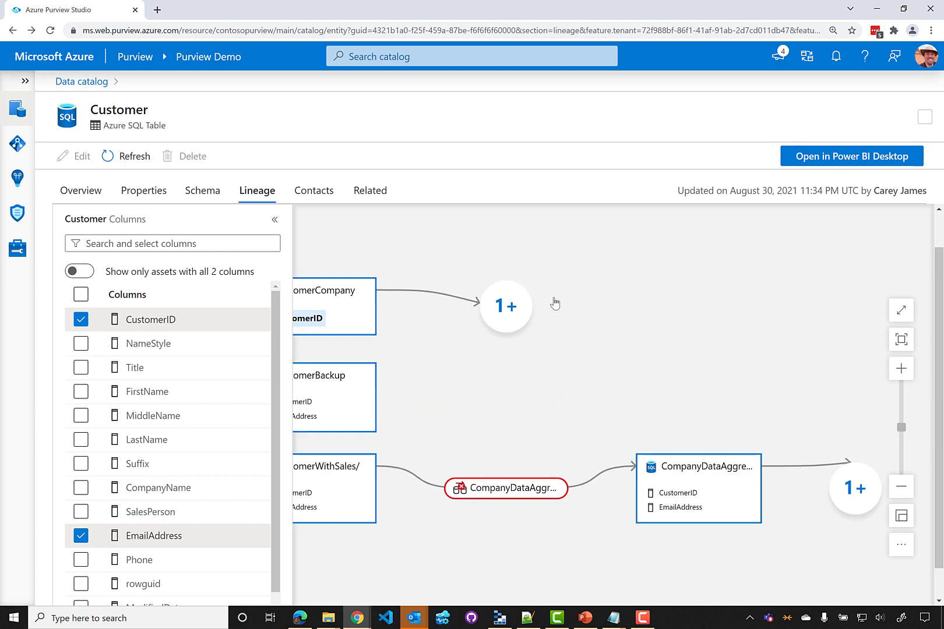
left_click(508, 311)
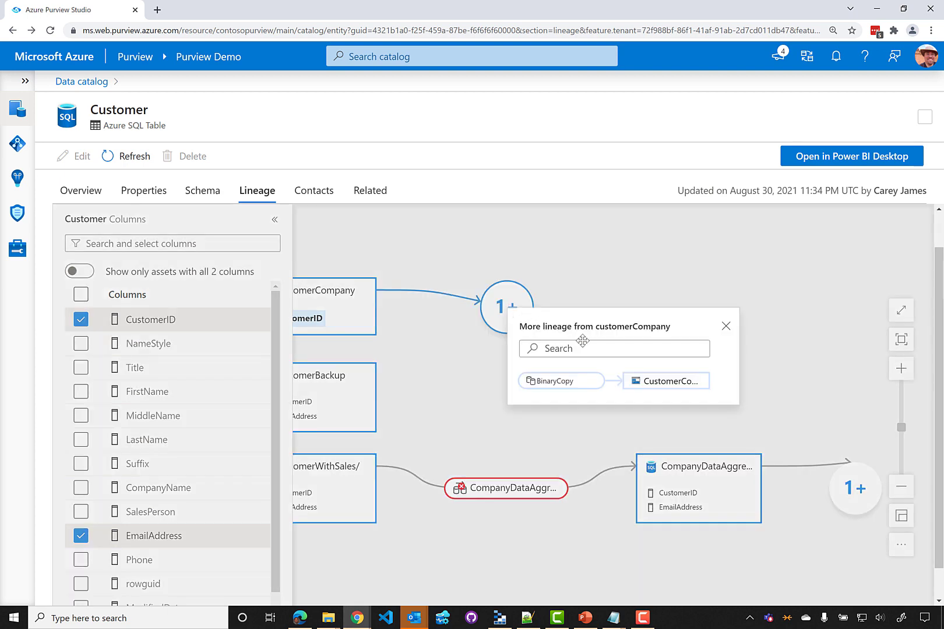
left_click(700, 384)
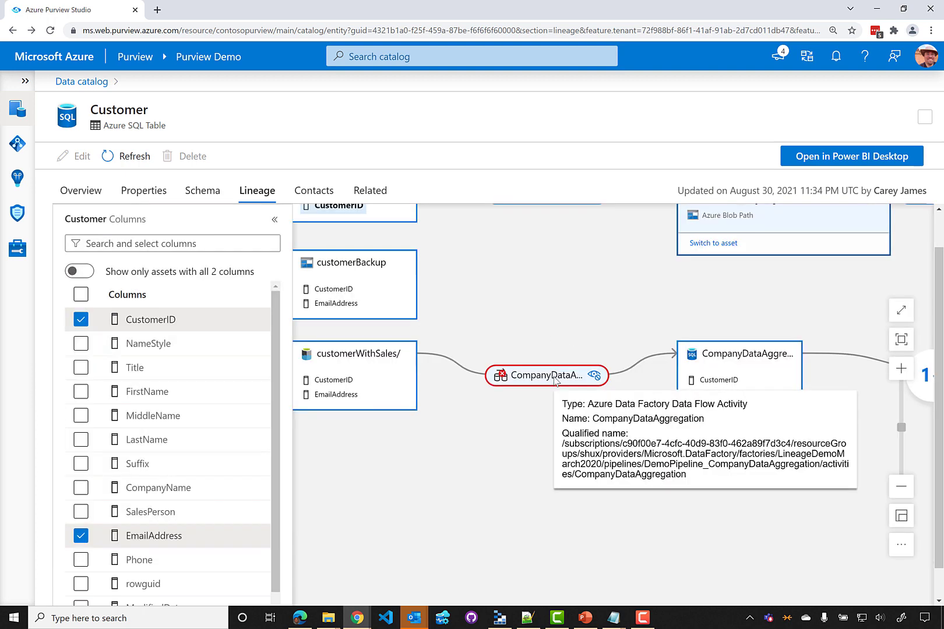
Open the CompanyDataAggregation activity's own lineage, then go back to the Customer table's lineage
left_click(552, 378)
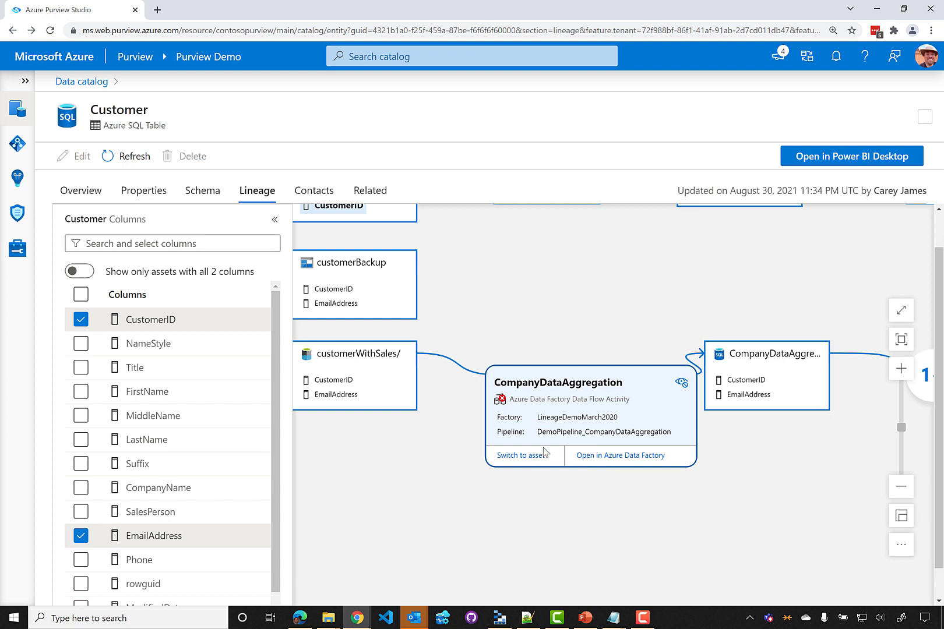
left_click(528, 455)
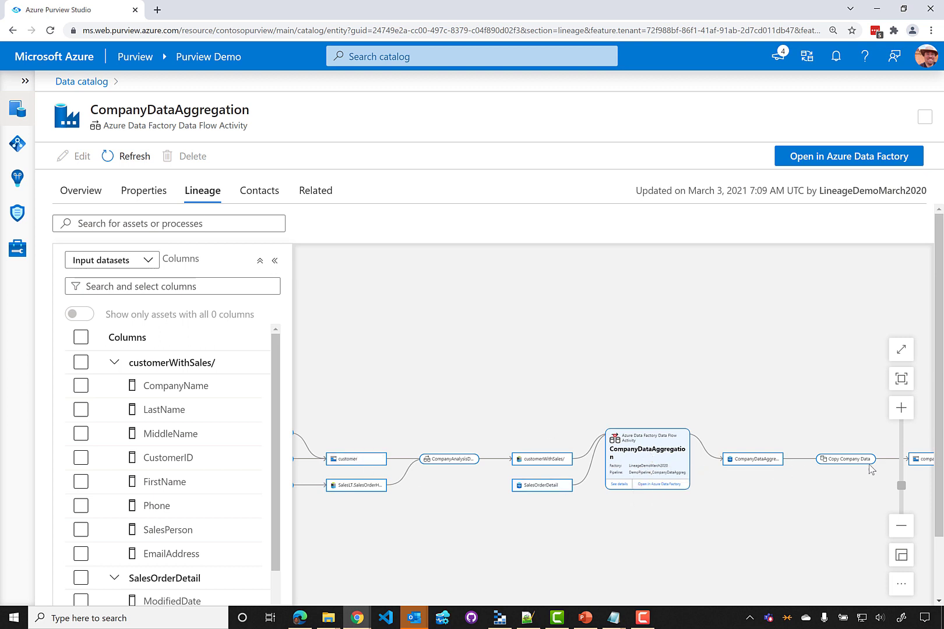
left_click(13, 30)
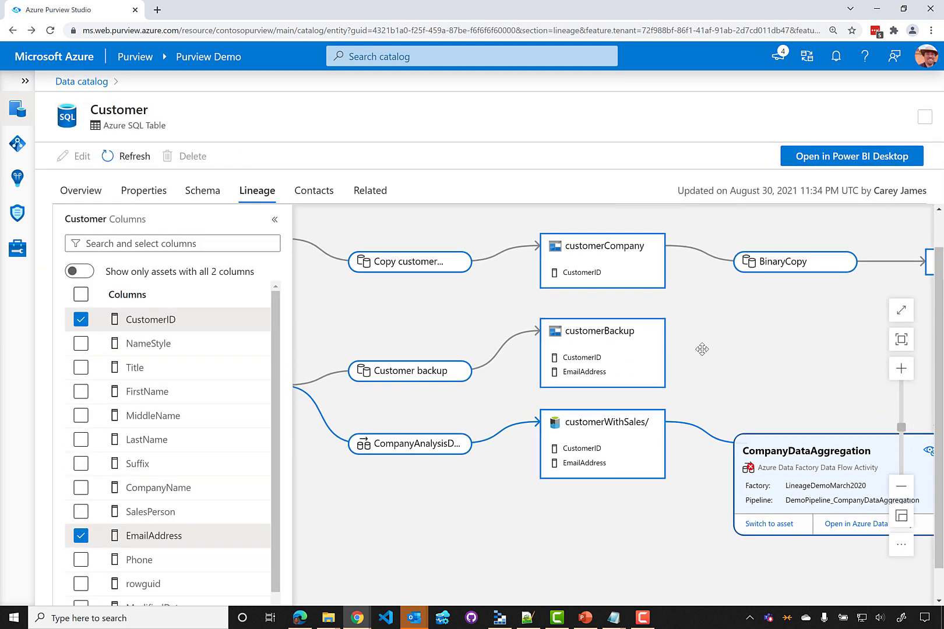
Open the customerBackup blob's lineage and inspect the Copy Customer Info and Customer backup processes
left_click(612, 337)
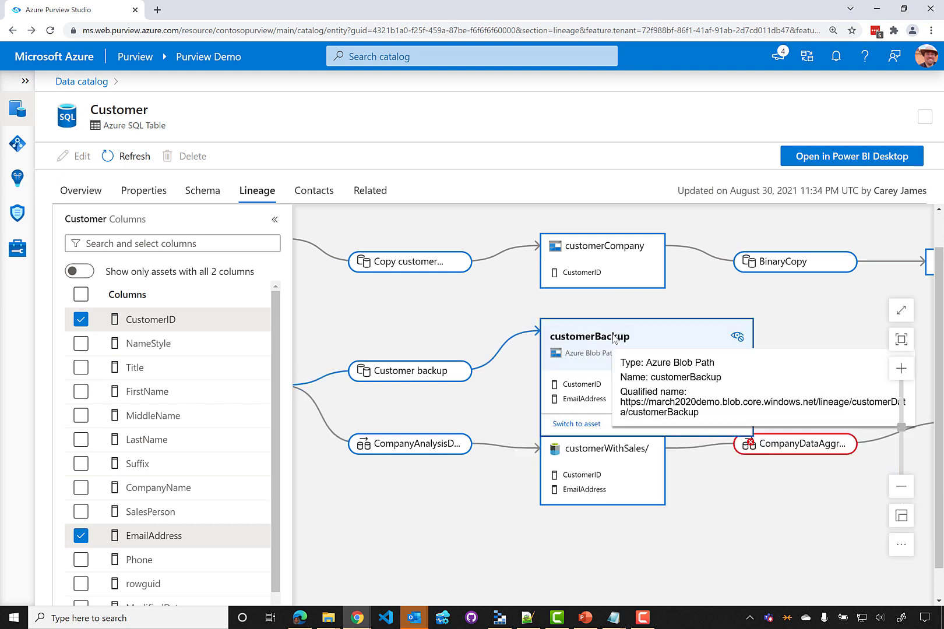
left_click(576, 424)
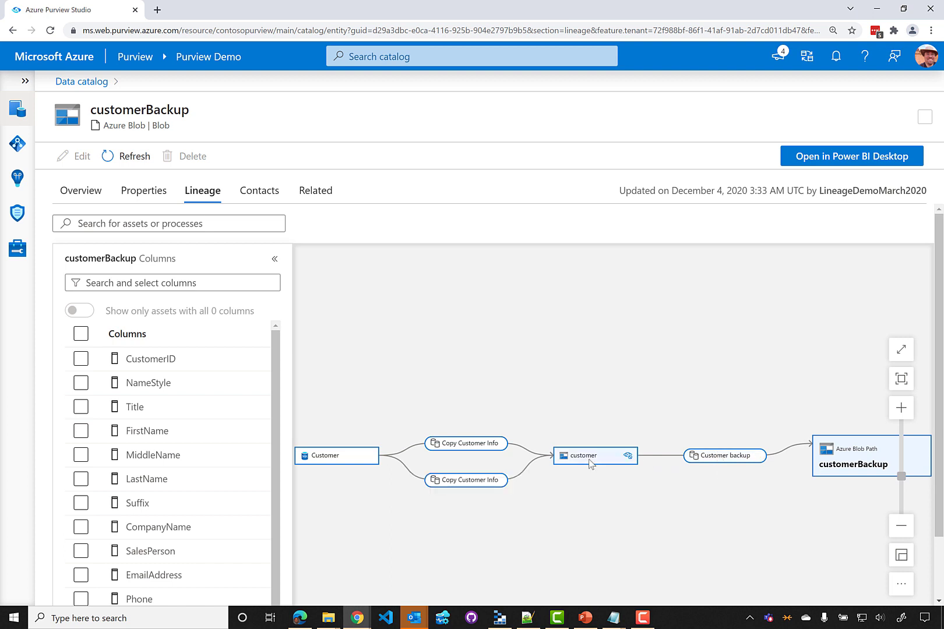
mouse_move(693, 463)
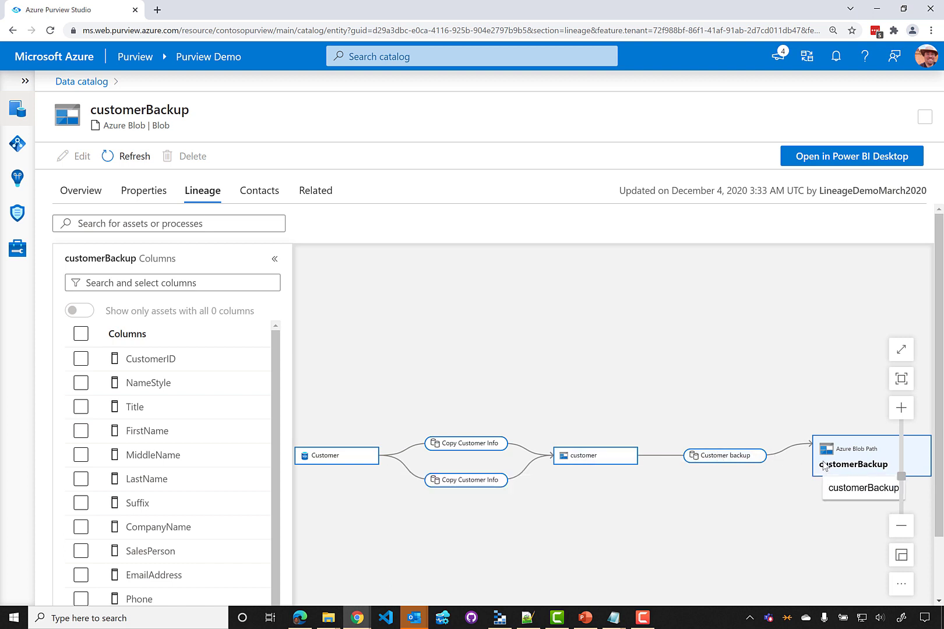
mouse_move(738, 459)
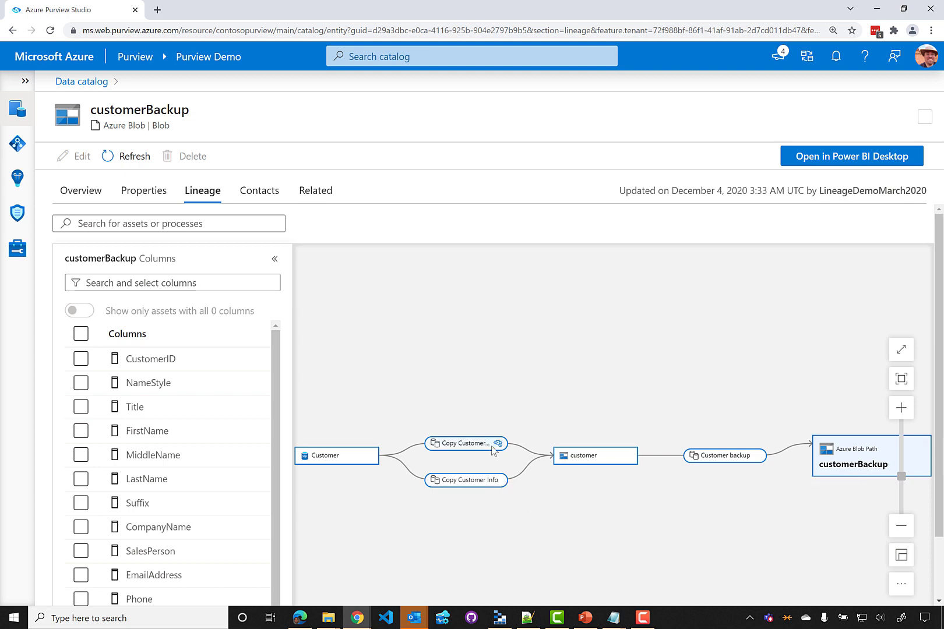
mouse_move(473, 484)
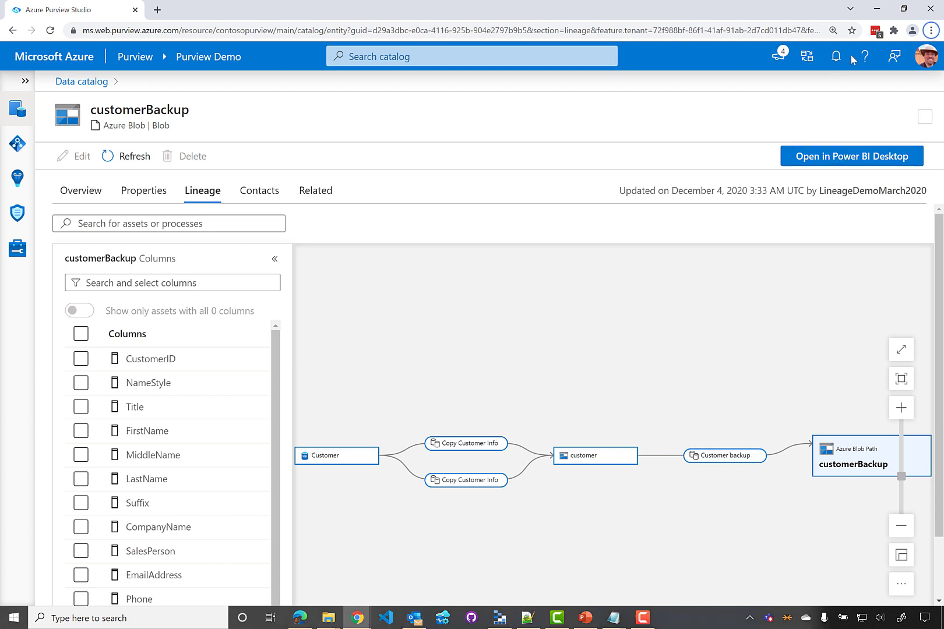
Move from the Purview Kafka docs through the REST APIs tutorial to the pyapacheatlas GitHub repository
left_click(877, 9)
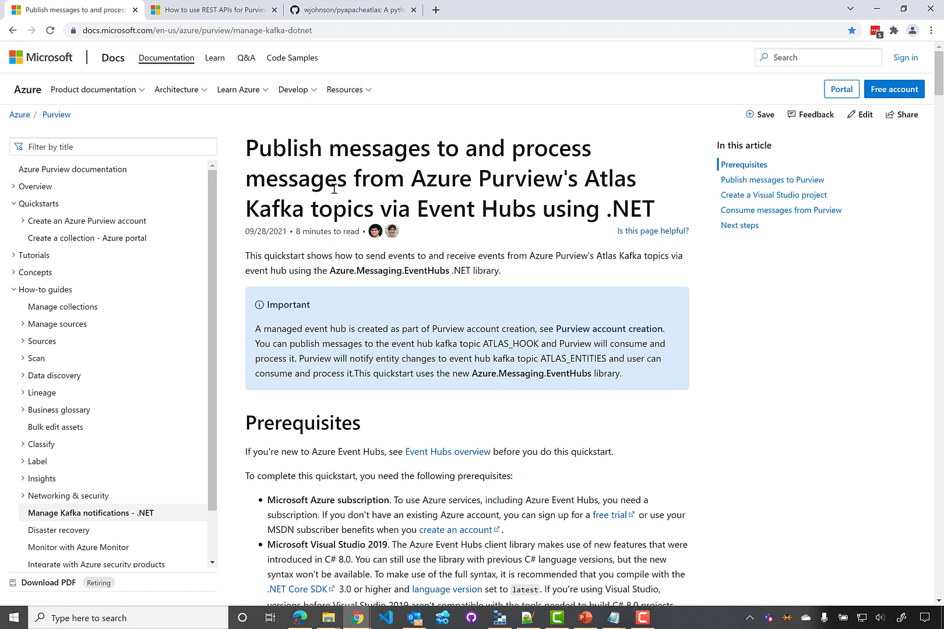
left_click(220, 17)
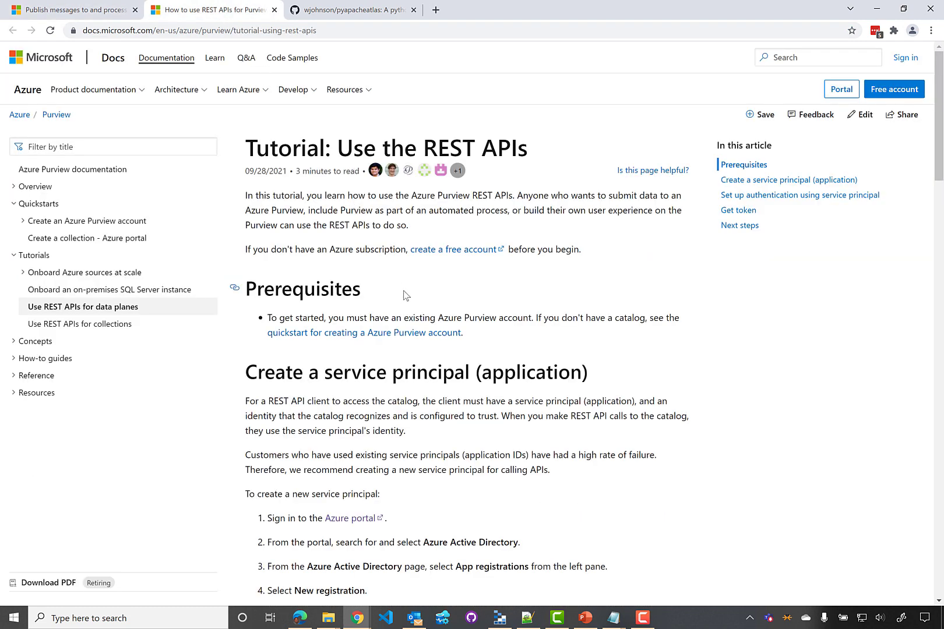
left_click(349, 12)
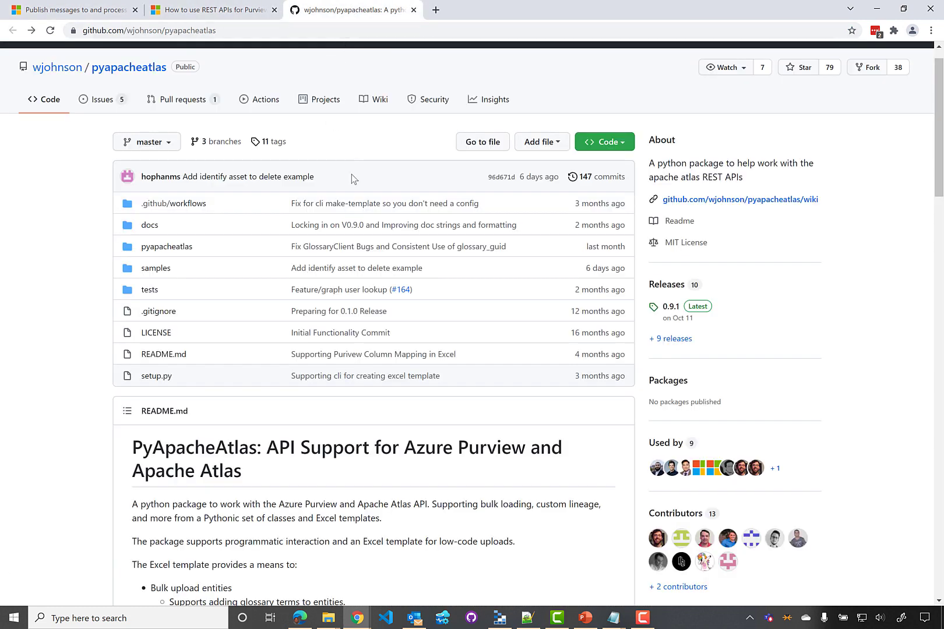